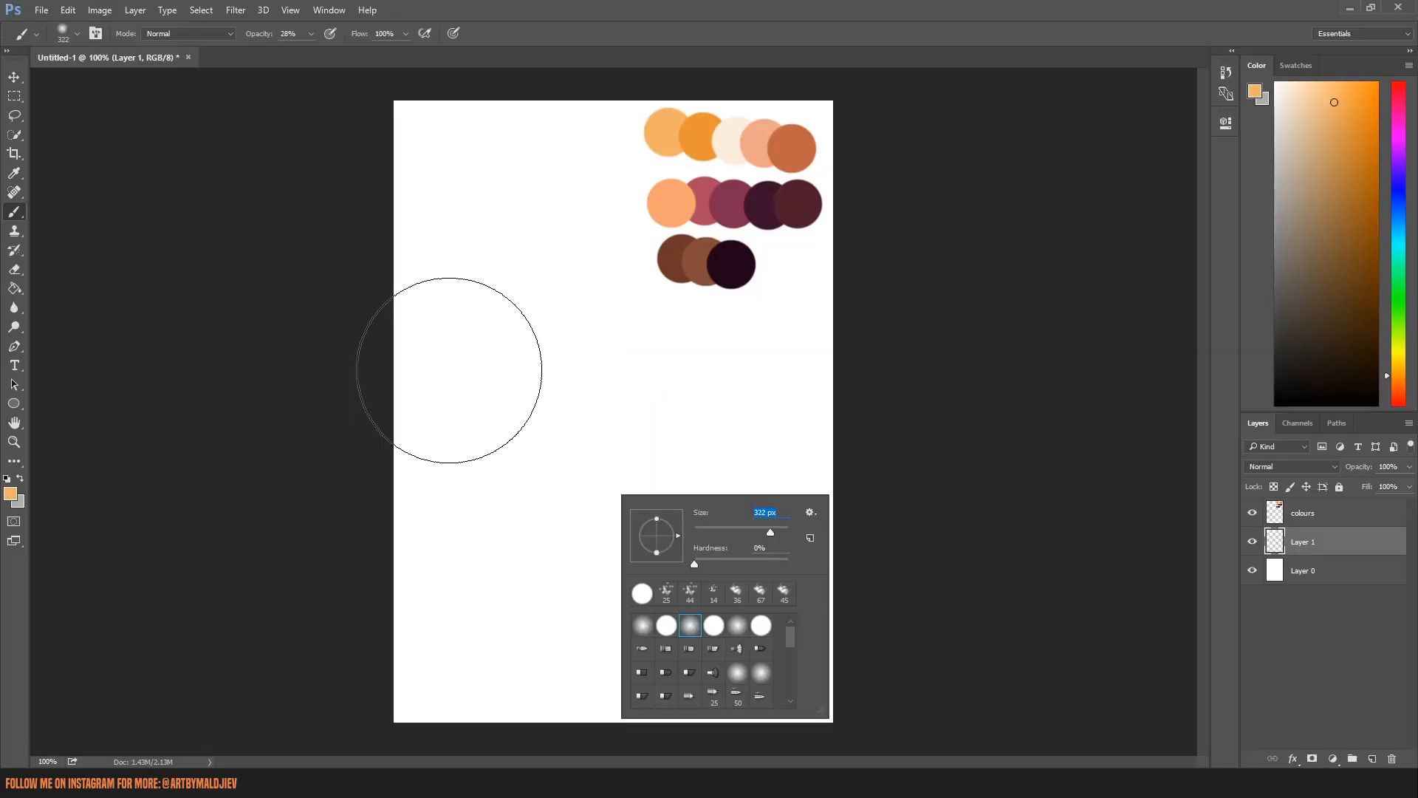
Brush soft light-orange and orange bands across the upper half of Layer 1 for the sky.
{"action": "mouse_move", "coordinate": [450, 370]}
{"action": "left_mouse_down"}
{"action": "mouse_move", "coordinate": [386, 348]}
{"action": "mouse_move", "coordinate": [761, 318]}
{"action": "left_mouse_up"}
{"action": "mouse_move", "coordinate": [426, 262]}
{"action": "left_mouse_down"}
{"action": "mouse_move", "coordinate": [649, 199]}
{"action": "mouse_move", "coordinate": [405, 174]}
{"action": "mouse_move", "coordinate": [723, 151]}
{"action": "mouse_move", "coordinate": [411, 158]}
{"action": "mouse_move", "coordinate": [690, 254]}
{"action": "mouse_move", "coordinate": [734, 291]}
{"action": "mouse_move", "coordinate": [462, 333]}
{"action": "mouse_move", "coordinate": [627, 228]}
{"action": "mouse_move", "coordinate": [889, 175]}
{"action": "left_mouse_up"}
{"action": "left_click", "coordinate": [703, 134], "text": "alt"}
{"action": "mouse_move", "coordinate": [432, 248]}
{"action": "left_mouse_down"}
{"action": "mouse_move", "coordinate": [570, 144]}
{"action": "mouse_move", "coordinate": [845, 322]}
{"action": "mouse_move", "coordinate": [867, 302]}
{"action": "left_mouse_up"}
{"action": "right_click", "coordinate": [746, 265]}
{"action": "left_click", "coordinate": [715, 142], "text": "alt"}
Sample the rose swatch and blend it softly along the sky's upper edge with a larger brush.
{"action": "left_click", "coordinate": [709, 189], "text": "alt"}
{"action": "right_click", "coordinate": [487, 240]}
{"action": "left_click_drag", "start_coordinate": [607, 275], "coordinate": [621, 276]}
{"action": "left_click_drag", "start_coordinate": [403, 160], "coordinate": [604, 87]}
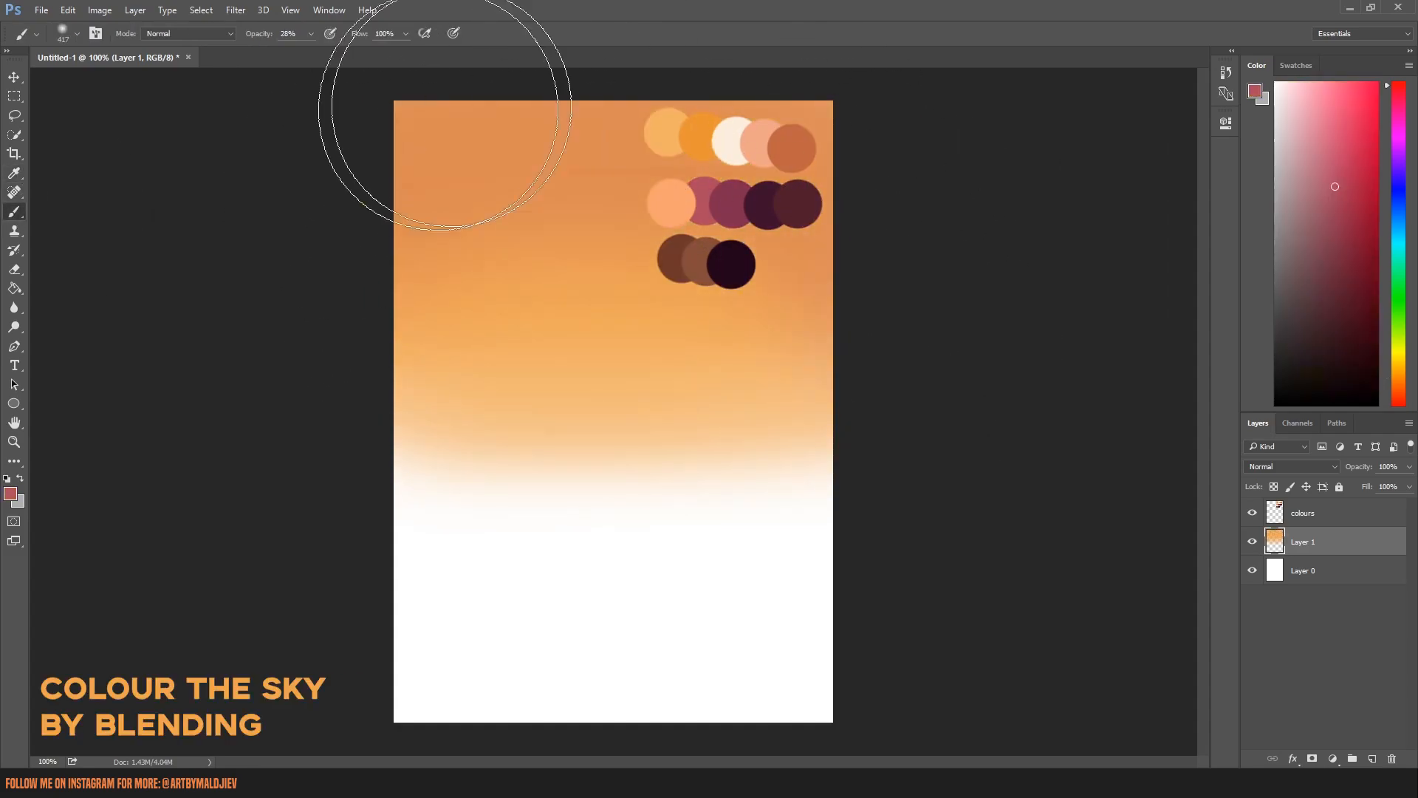
{"action": "left_click_drag", "start_coordinate": [425, 70], "coordinate": [416, 9]}
Duplicate the sky on Layer 1, flip the copy vertically and move it down over the lower half of the canvas.
{"action": "left_click", "coordinate": [15, 77]}
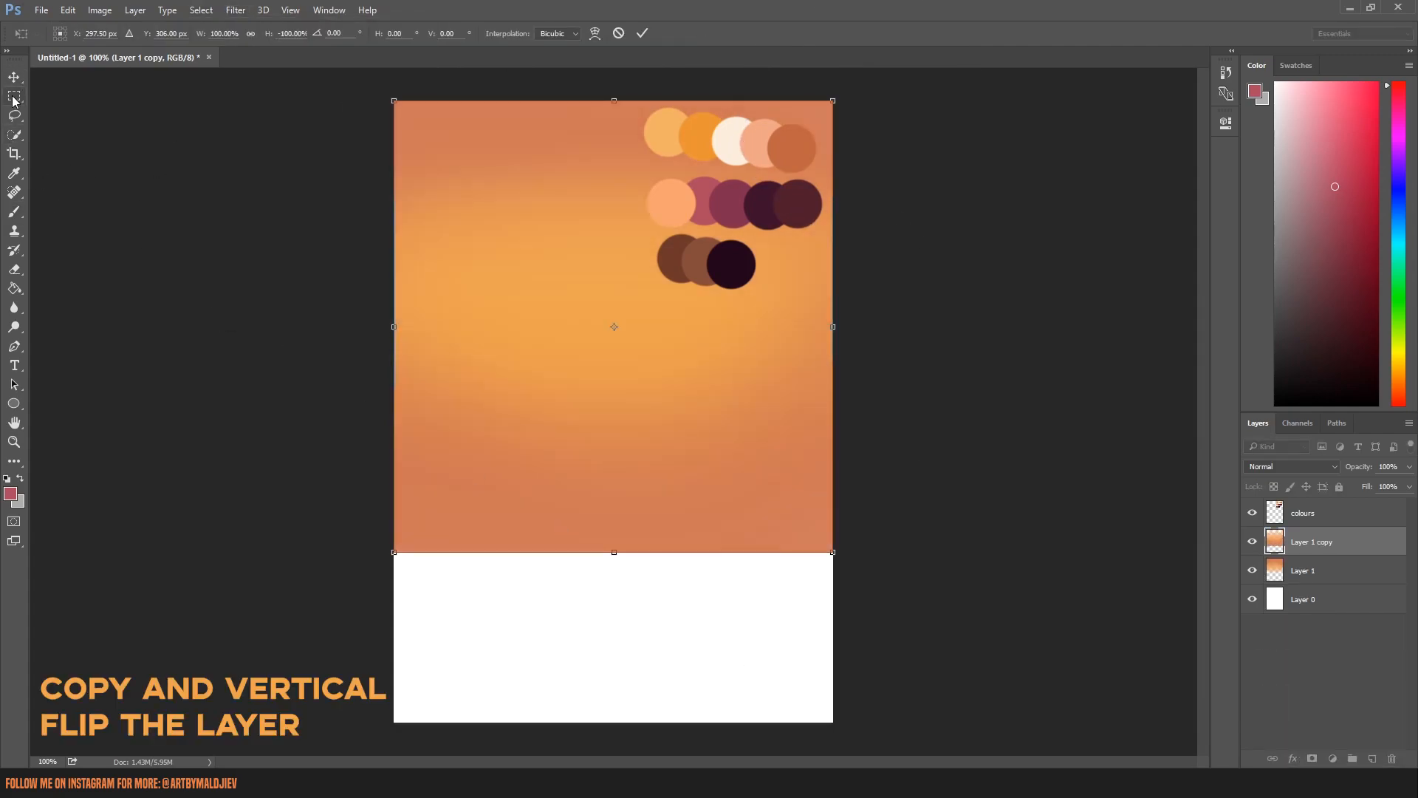
{"action": "key", "text": "v"}
{"action": "left_click", "coordinate": [628, 297]}
{"action": "left_click_drag", "start_coordinate": [712, 230], "coordinate": [709, 500]}
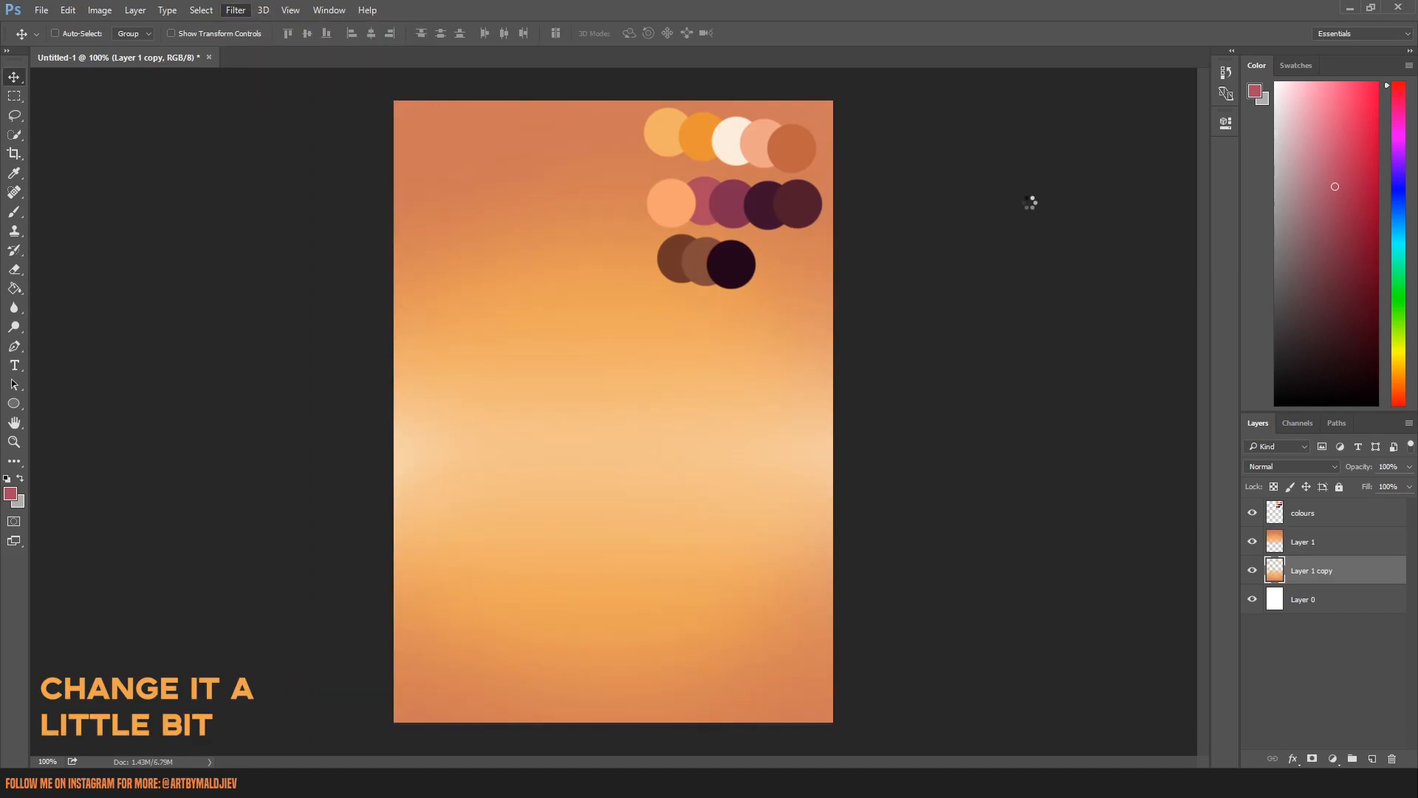
Adjust the tones and colours of the flipped sky on Layer 1 copy with the Camera Raw Filter.
{"action": "left_click_drag", "start_coordinate": [1061, 304], "coordinate": [1072, 327]}
{"action": "left_click_drag", "start_coordinate": [1062, 455], "coordinate": [1055, 455]}
{"action": "left_click_drag", "start_coordinate": [1061, 478], "coordinate": [1071, 479]}
{"action": "key", "text": "Return"}
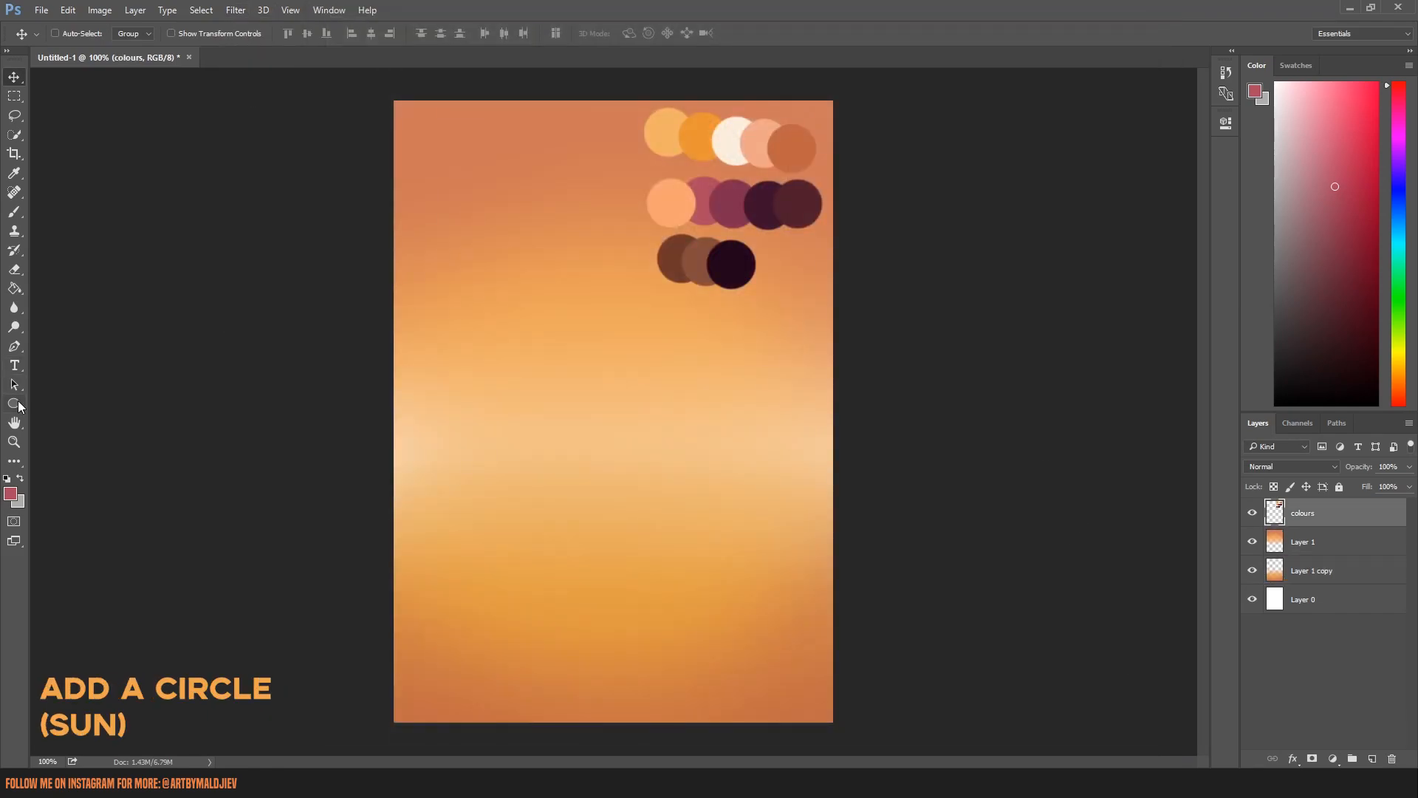
Draw a large cream circle in the middle of the canvas as the sun and erase its lower half.
{"action": "key", "text": "u"}
{"action": "mouse_move", "coordinate": [515, 329]}
{"action": "left_mouse_down"}
{"action": "mouse_move", "coordinate": [651, 452]}
{"action": "mouse_move", "coordinate": [746, 569]}
{"action": "left_mouse_up"}
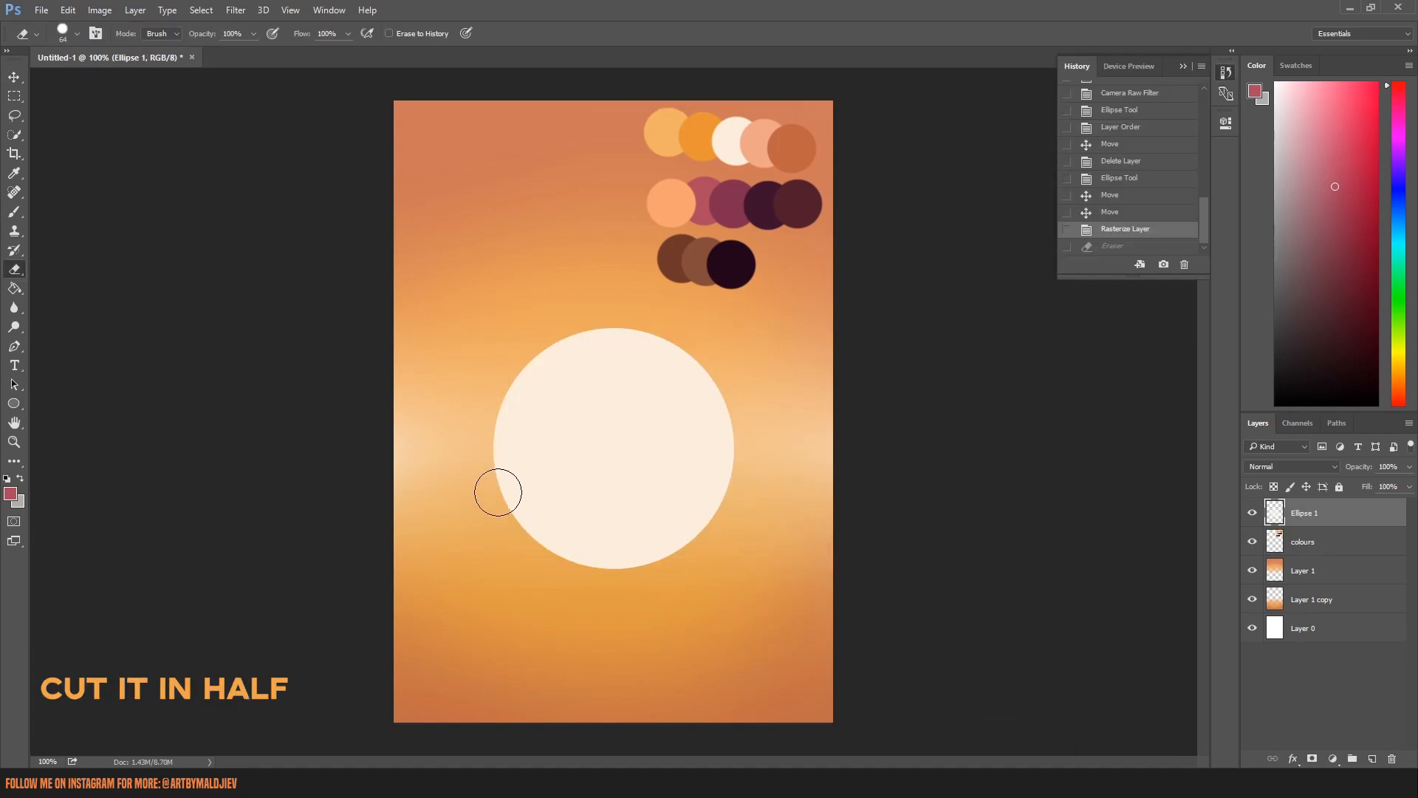
{"action": "left_click_drag", "start_coordinate": [497, 488], "coordinate": [720, 488]}
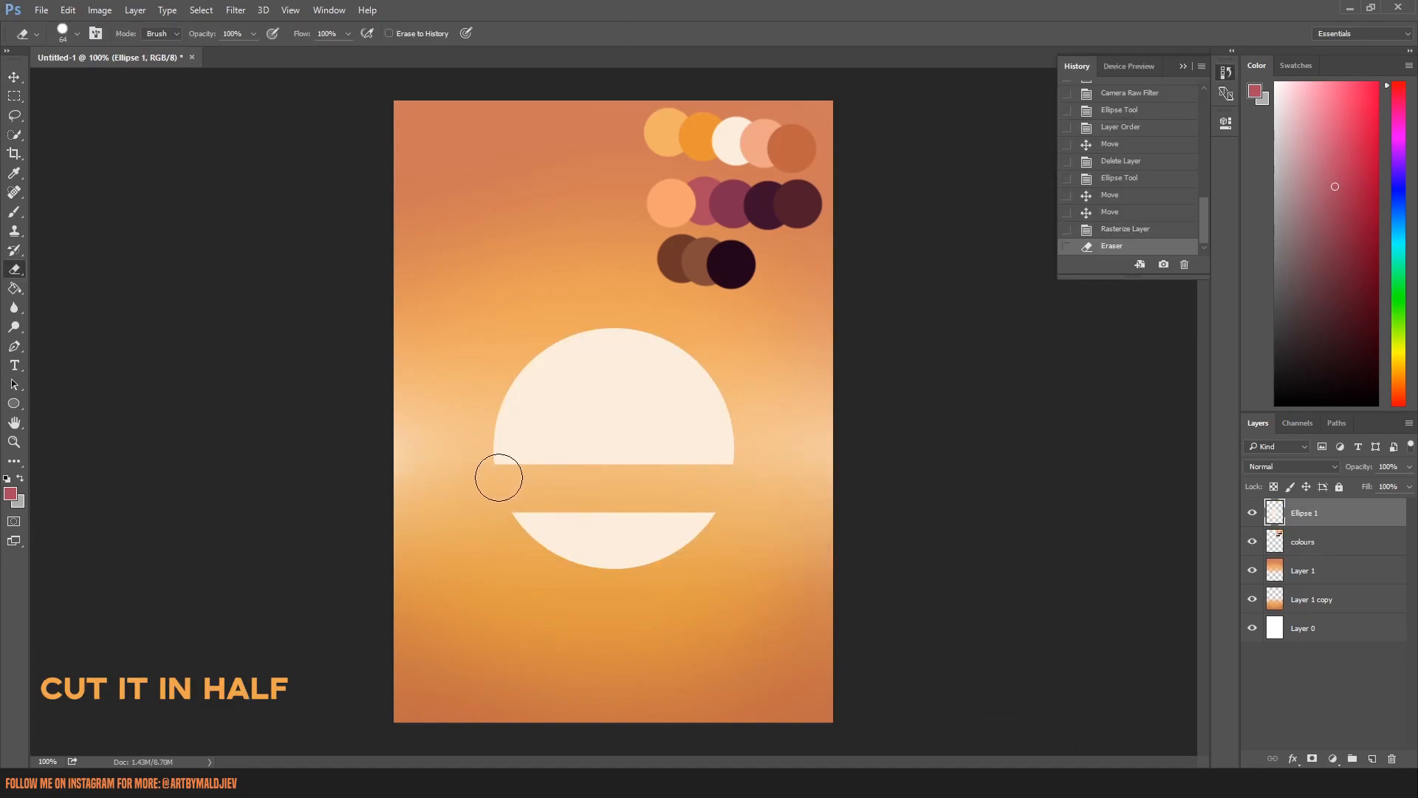
{"action": "left_click_drag", "start_coordinate": [510, 475], "coordinate": [801, 488]}
{"action": "left_click_drag", "start_coordinate": [456, 525], "coordinate": [613, 558]}
Duplicate the half sun, flip the copy vertically and move it directly below the original as a reflection.
{"action": "key", "text": "v"}
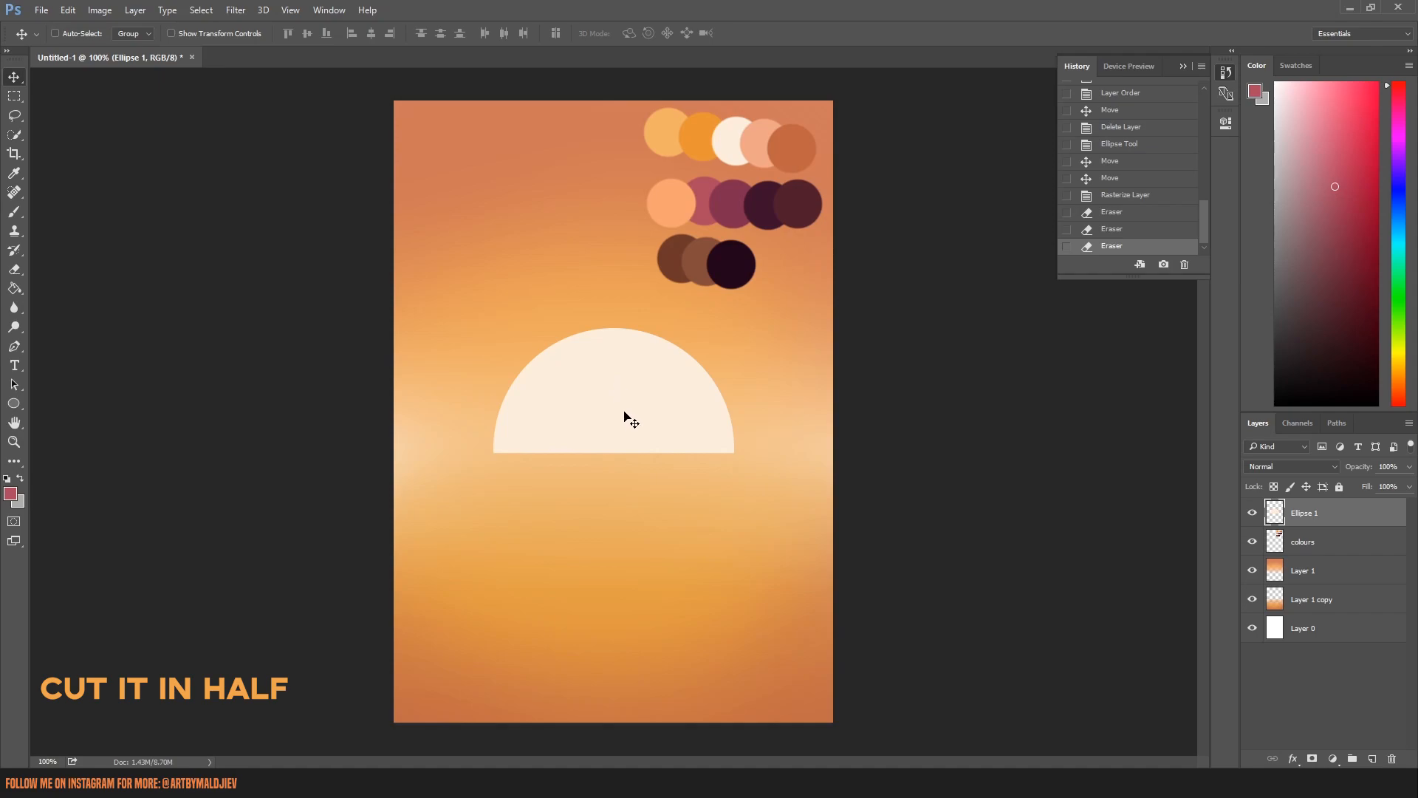
{"action": "right_click", "coordinate": [660, 412]}
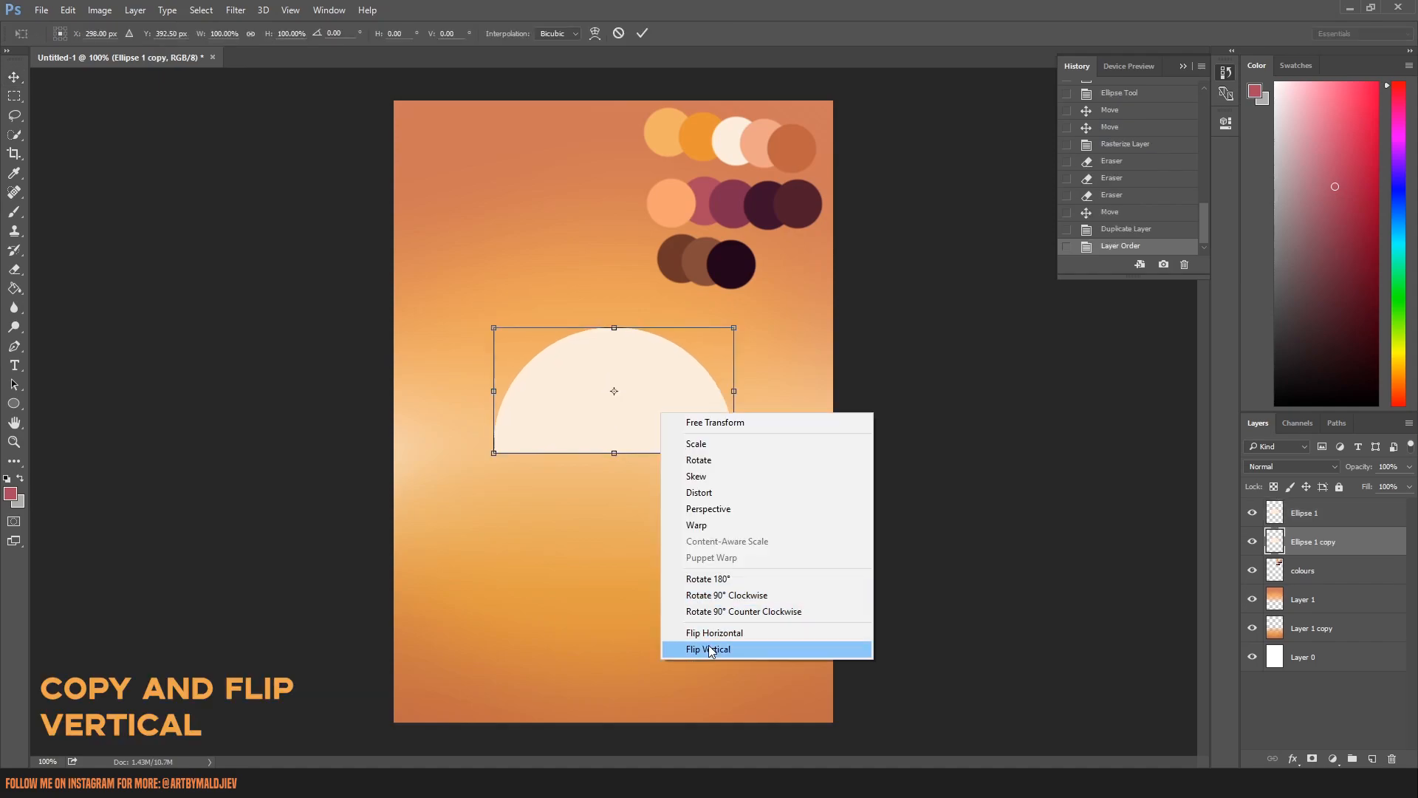
{"action": "left_click", "coordinate": [702, 648]}
{"action": "key", "text": "Return"}
{"action": "left_click_drag", "start_coordinate": [667, 415], "coordinate": [672, 545]}
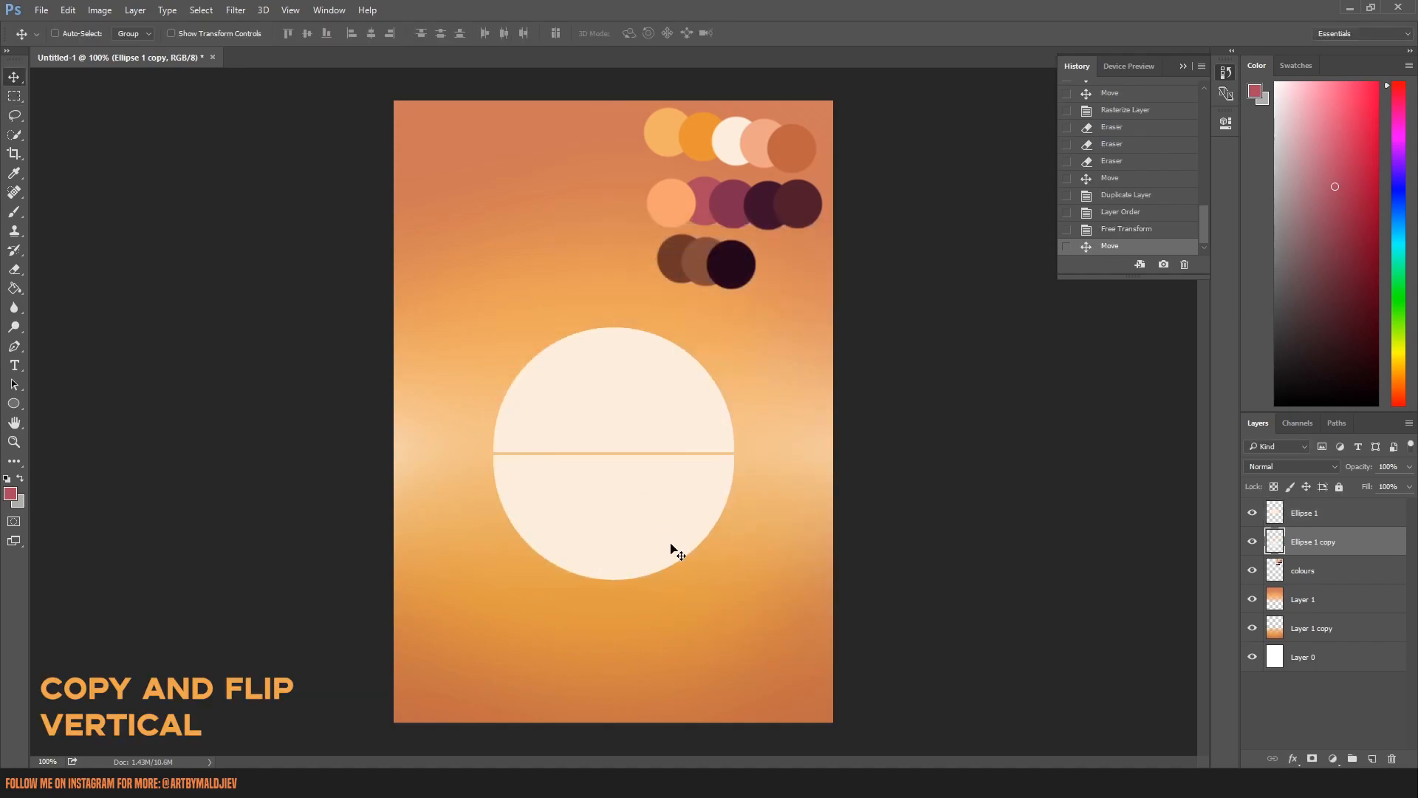
Soften the sun's reflection on Ellipse 1 copy with a Gaussian Blur.
{"action": "left_click", "coordinate": [235, 9]}
{"action": "mouse_move", "coordinate": [286, 174]}
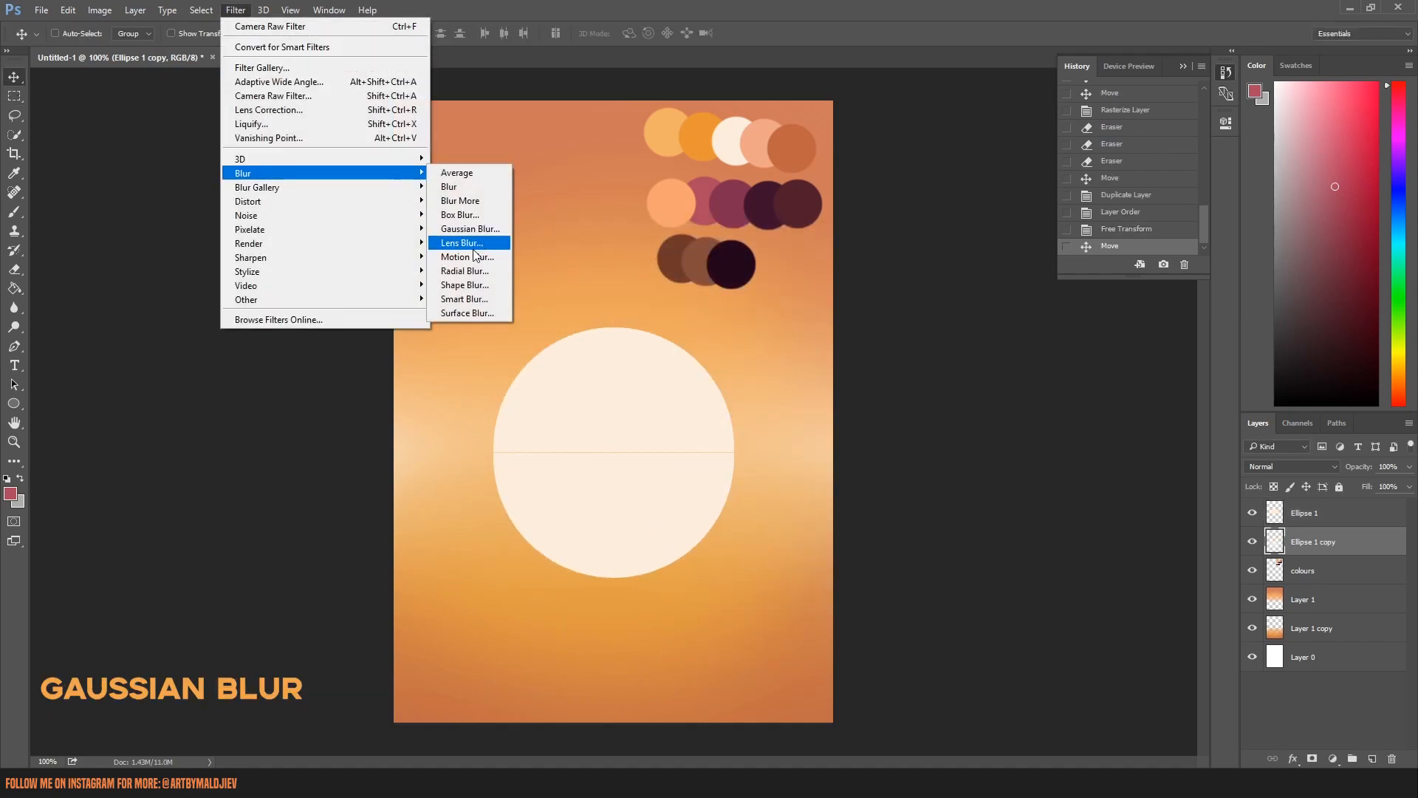
{"action": "left_click", "coordinate": [470, 232]}
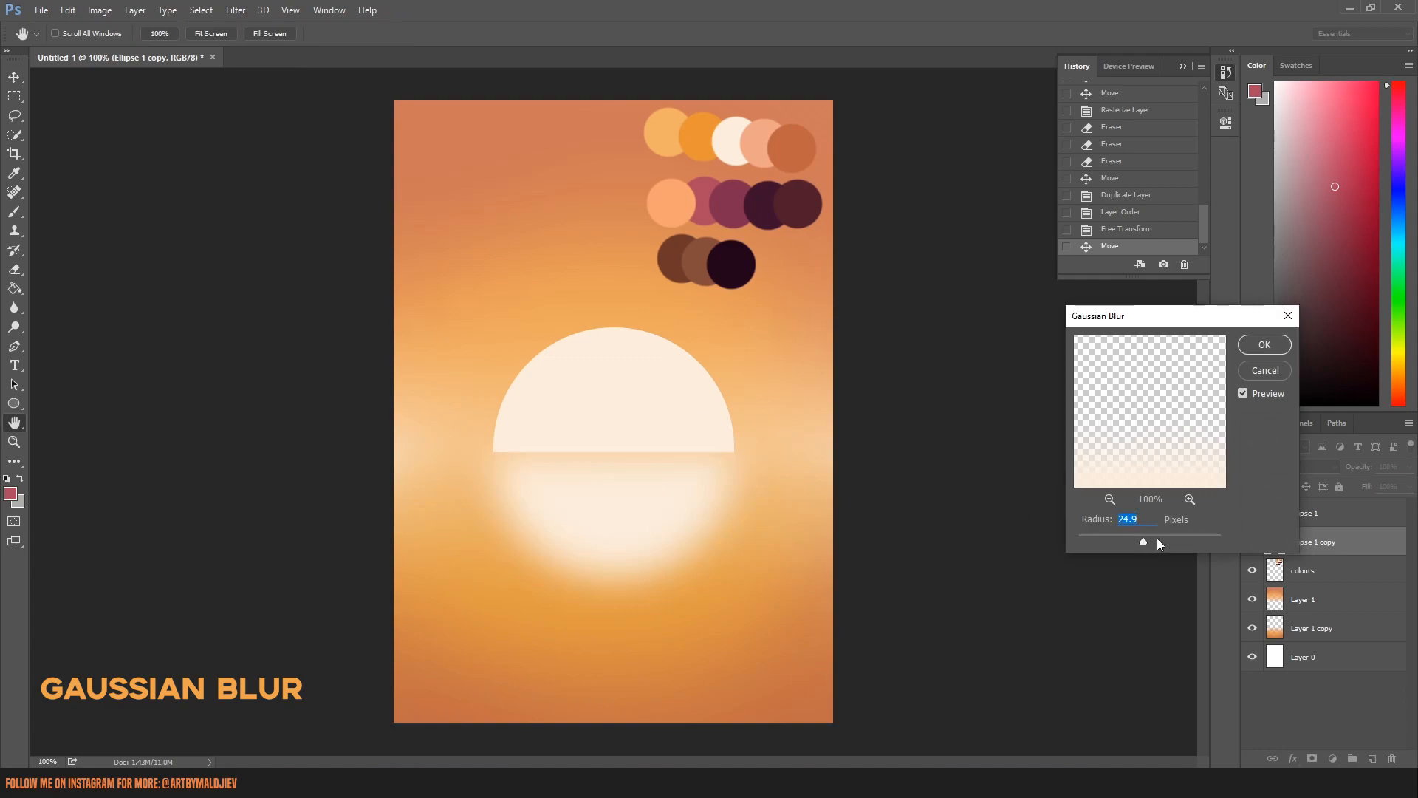
{"action": "left_click_drag", "start_coordinate": [1158, 544], "coordinate": [1156, 540]}
{"action": "left_click", "coordinate": [1265, 345]}
Create a new layer above the reflection and brush a soft cream glow around the sun at 9% opacity.
{"action": "left_click", "coordinate": [1409, 423]}
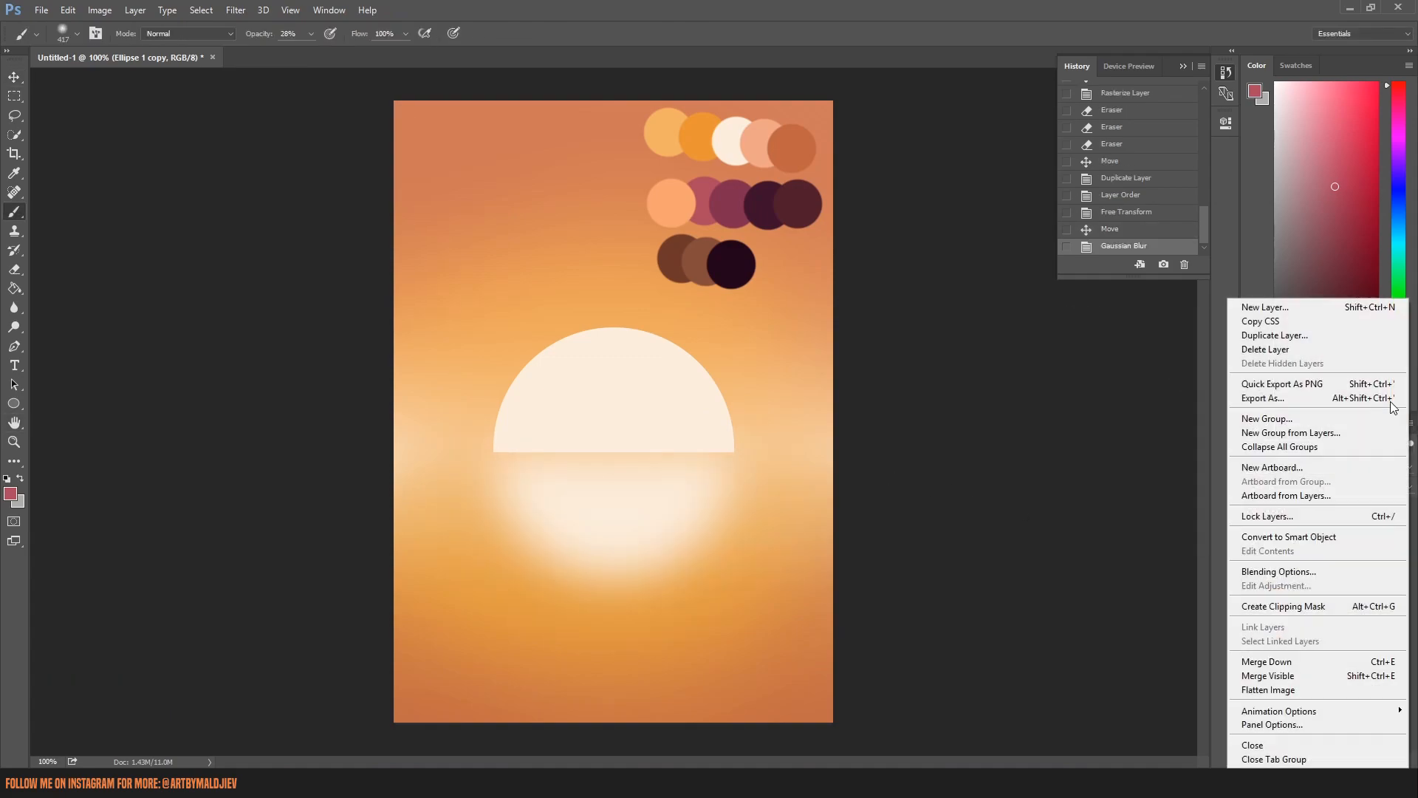
{"action": "left_click", "coordinate": [1271, 310]}
{"action": "left_click", "coordinate": [836, 244]}
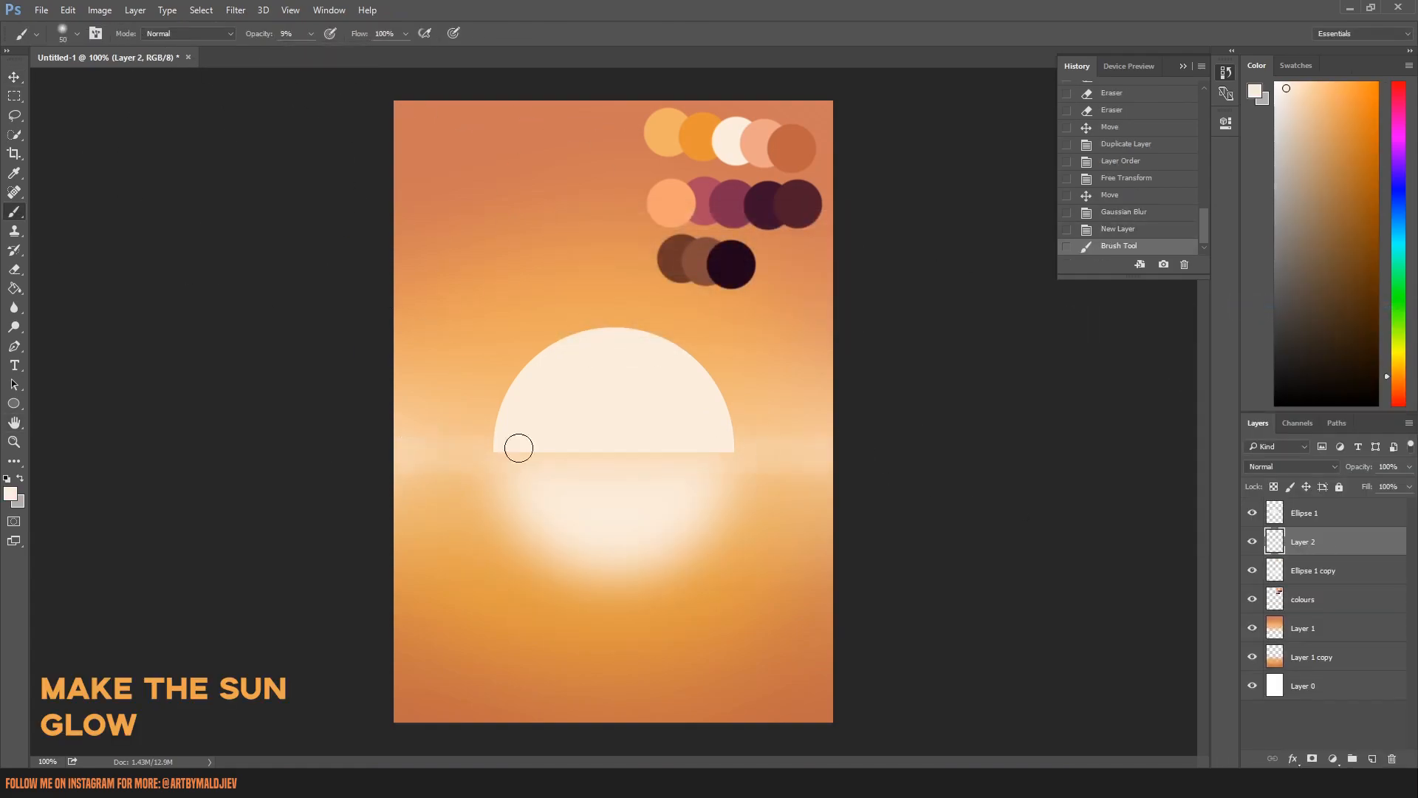
{"action": "key", "text": "bracketright"}
{"action": "mouse_move", "coordinate": [517, 446]}
{"action": "left_mouse_down"}
{"action": "mouse_move", "coordinate": [668, 432]}
{"action": "mouse_move", "coordinate": [714, 409]}
{"action": "mouse_move", "coordinate": [502, 387]}
{"action": "mouse_move", "coordinate": [752, 390]}
{"action": "mouse_move", "coordinate": [482, 370]}
{"action": "mouse_move", "coordinate": [675, 427]}
{"action": "left_mouse_up"}
Set the brush opacity to 17% and brush more cream glow along the horizon.
{"action": "left_click_drag", "start_coordinate": [311, 33], "coordinate": [318, 60]}
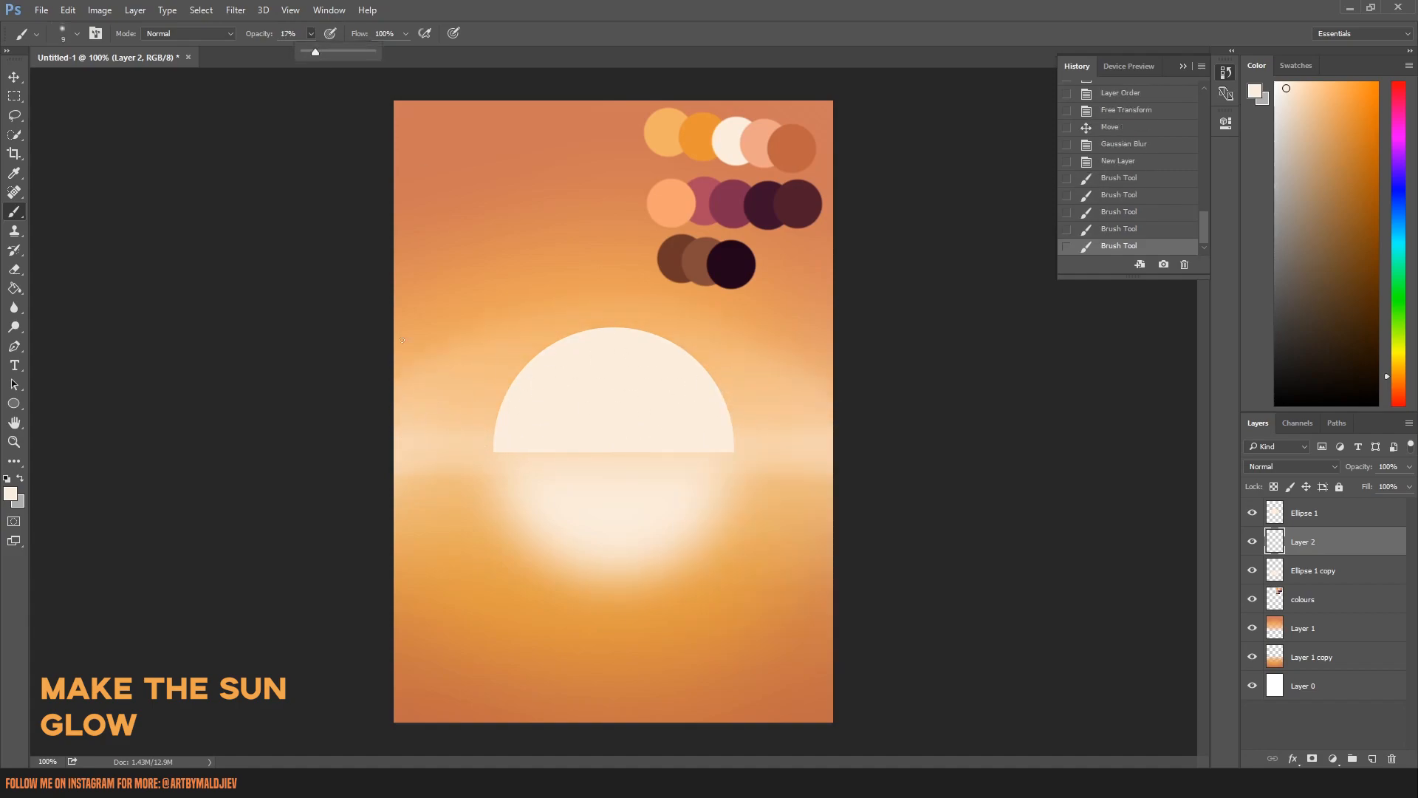
{"action": "right_click", "coordinate": [572, 452]}
{"action": "left_click_drag", "start_coordinate": [650, 489], "coordinate": [660, 489]}
{"action": "left_click_drag", "start_coordinate": [510, 450], "coordinate": [717, 446]}
Choose white and brush a thin bright line along the horizon at the base of the sun.
{"action": "key", "text": "i"}
{"action": "left_click", "coordinate": [1276, 82]}
{"action": "key", "text": "b"}
{"action": "right_click", "coordinate": [610, 463]}
{"action": "left_click_drag", "start_coordinate": [699, 502], "coordinate": [692, 502]}
{"action": "mouse_move", "coordinate": [490, 452]}
{"action": "left_mouse_down"}
{"action": "mouse_move", "coordinate": [428, 449]}
{"action": "mouse_move", "coordinate": [738, 451]}
{"action": "left_mouse_up"}
{"action": "key", "text": "v"}
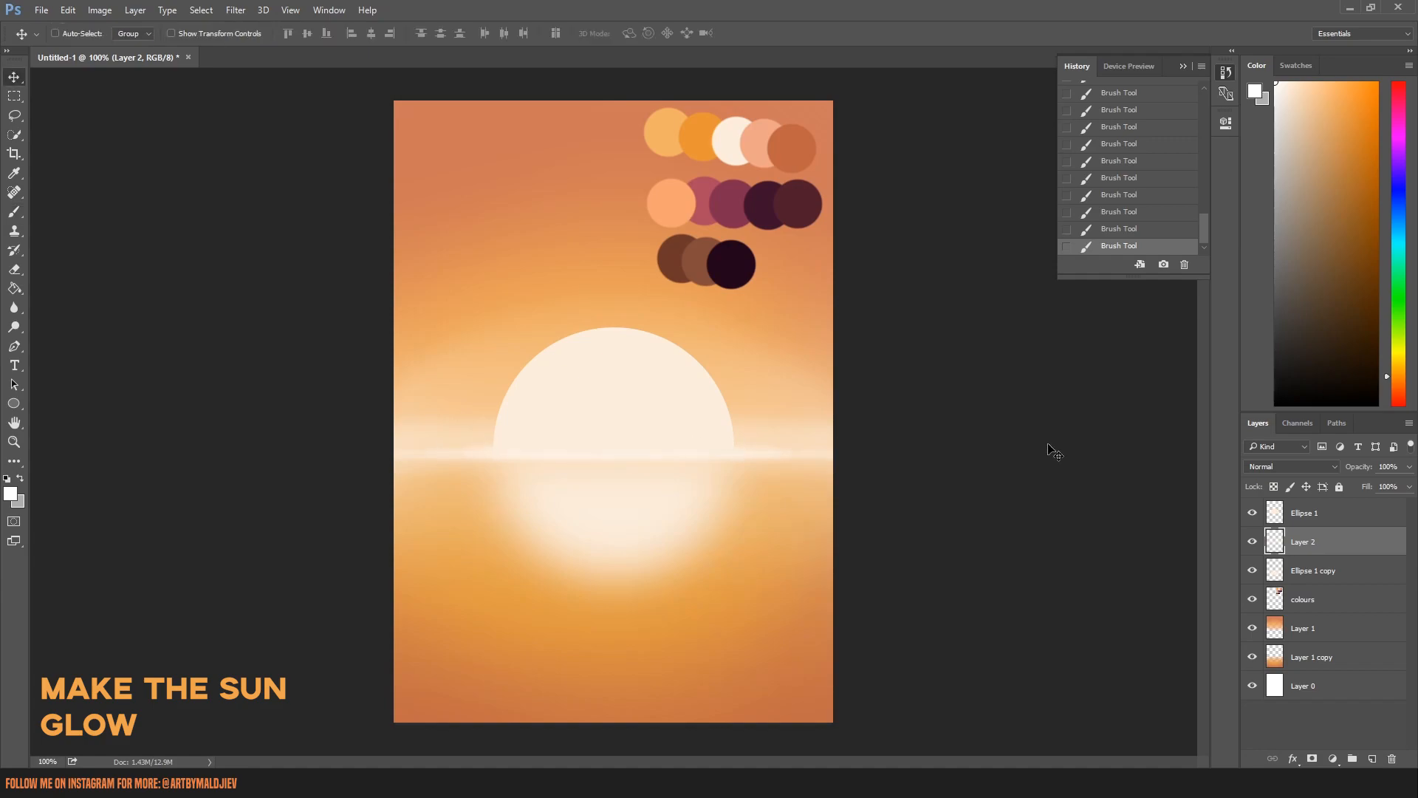
{"action": "left_click", "coordinate": [1313, 571]}
{"action": "key", "text": "i"}
{"action": "left_click", "coordinate": [660, 136]}
{"action": "key", "text": "b"}
{"action": "left_click_drag", "start_coordinate": [311, 33], "coordinate": [306, 53]}
{"action": "right_click", "coordinate": [576, 383]}
{"action": "left_click_drag", "start_coordinate": [664, 421], "coordinate": [679, 421]}
{"action": "left_click", "coordinate": [473, 430]}
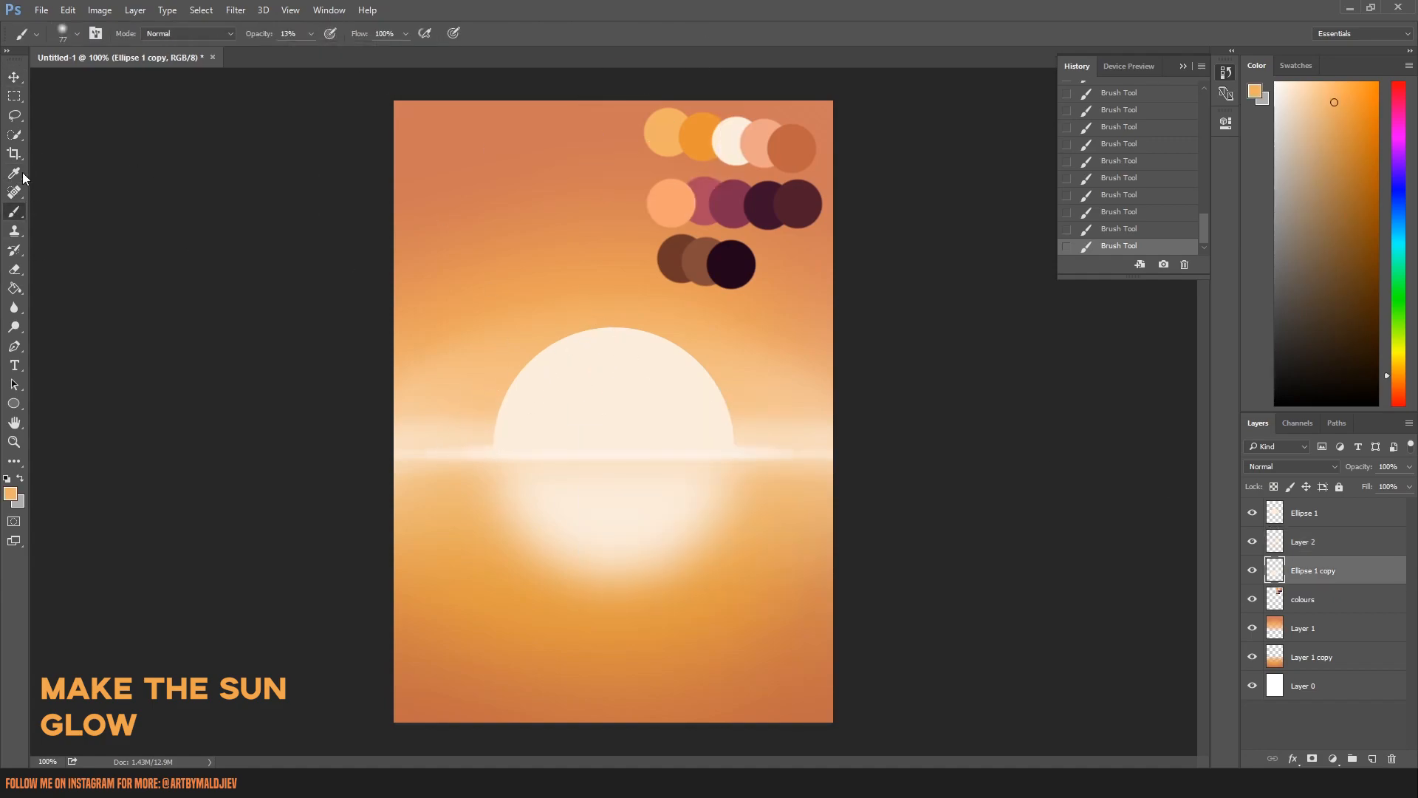
{"action": "left_click", "coordinate": [1118, 209]}
{"action": "left_click", "coordinate": [1138, 228]}
{"action": "left_click", "coordinate": [1117, 109]}
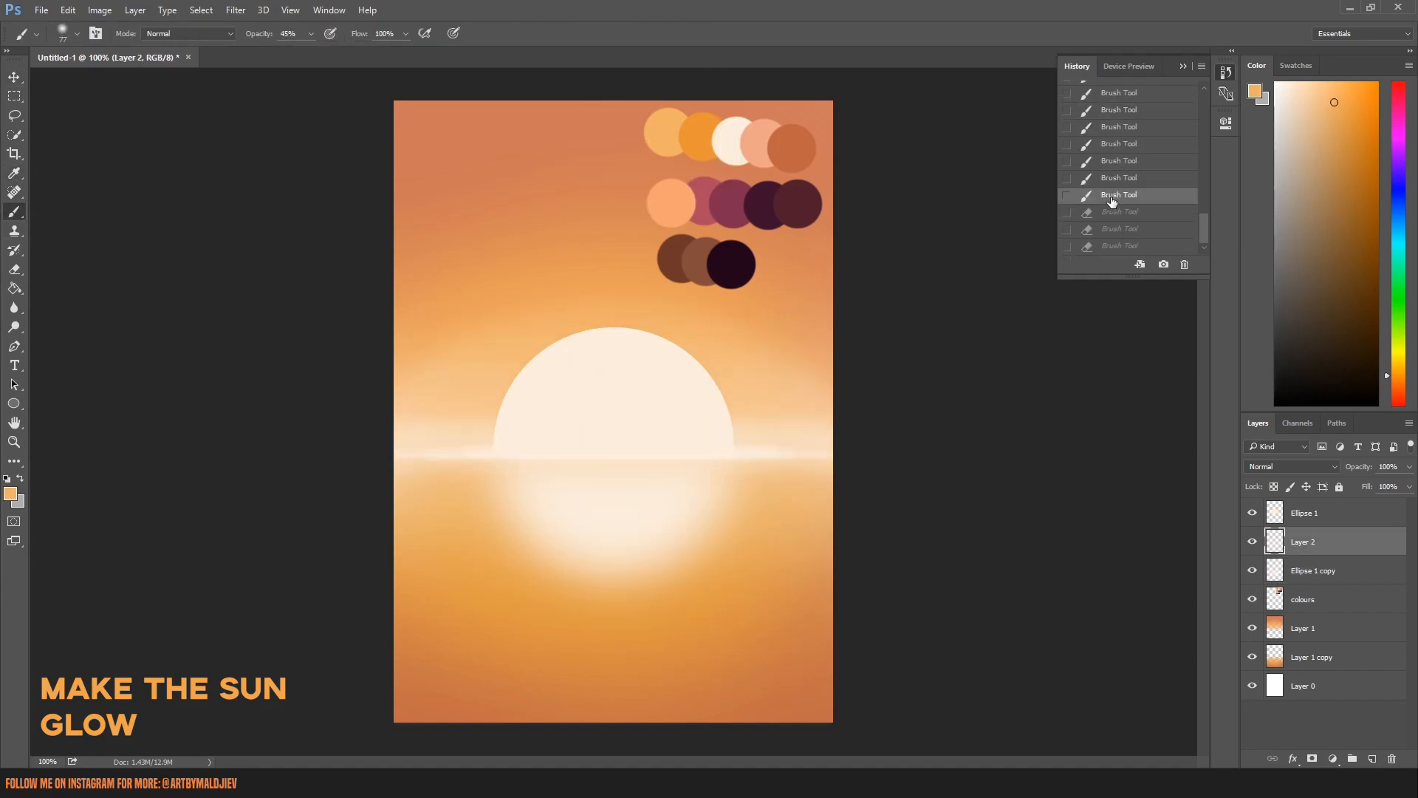
{"action": "left_click", "coordinate": [1117, 230]}
Brush light peach shading around the rim of the half sun on Ellipse 1 at 13% opacity.
{"action": "left_click_drag", "start_coordinate": [1346, 515], "coordinate": [1357, 549]}
{"action": "left_click_drag", "start_coordinate": [1355, 545], "coordinate": [1333, 503]}
{"action": "mouse_move", "coordinate": [506, 432]}
{"action": "left_mouse_down"}
{"action": "mouse_move", "coordinate": [561, 337]}
{"action": "mouse_move", "coordinate": [446, 424]}
{"action": "mouse_move", "coordinate": [581, 342]}
{"action": "mouse_move", "coordinate": [721, 384]}
{"action": "left_mouse_up"}
{"action": "left_click", "coordinate": [1111, 231]}
{"action": "key", "text": "i"}
{"action": "key", "text": "b"}
{"action": "left_click_drag", "start_coordinate": [532, 343], "coordinate": [698, 355]}
{"action": "left_click", "coordinate": [1112, 213]}
{"action": "left_click", "coordinate": [1112, 228]}
{"action": "mouse_move", "coordinate": [495, 371]}
{"action": "left_mouse_down"}
{"action": "mouse_move", "coordinate": [687, 338]}
{"action": "mouse_move", "coordinate": [728, 399]}
{"action": "left_mouse_up"}
{"action": "left_click_drag", "start_coordinate": [695, 355], "coordinate": [510, 377]}
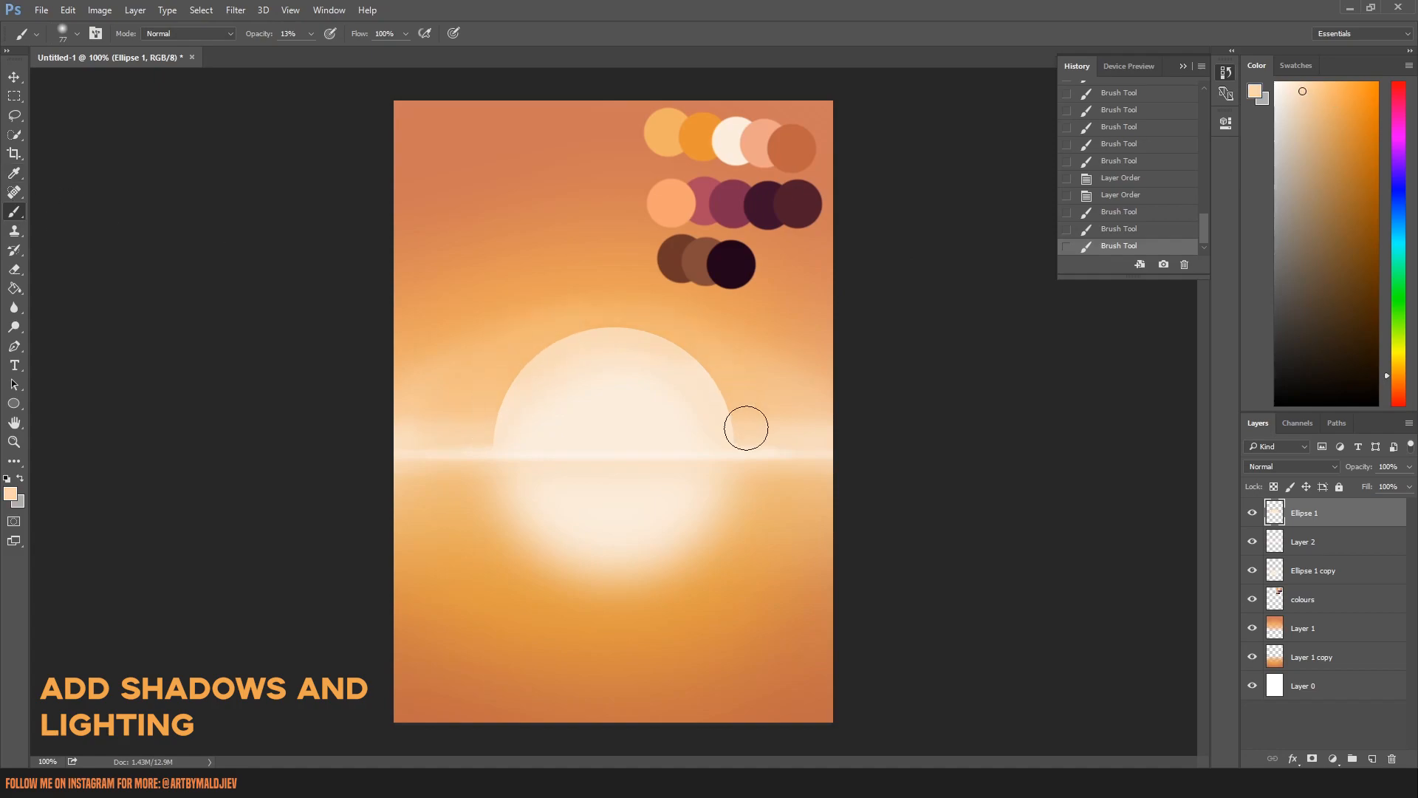
Brush light peach shading along the outer edge of the sun's reflection on Ellipse 1 copy, using a larger brush.
{"action": "left_click", "coordinate": [1313, 570]}
{"action": "left_click_drag", "start_coordinate": [728, 480], "coordinate": [687, 562]}
{"action": "left_click_drag", "start_coordinate": [739, 502], "coordinate": [664, 583]}
{"action": "left_click", "coordinate": [1117, 229]}
{"action": "right_click", "coordinate": [732, 523]}
{"action": "left_click_drag", "start_coordinate": [765, 554], "coordinate": [777, 554]}
{"action": "left_click_drag", "start_coordinate": [512, 532], "coordinate": [605, 550]}
Lighten the sun's centre on Ellipse 1 with the Dodge tool on midtones at 100% exposure, reverting the last stroke.
{"action": "left_click", "coordinate": [14, 78]}
{"action": "key", "text": "o"}
{"action": "left_click", "coordinate": [1290, 520]}
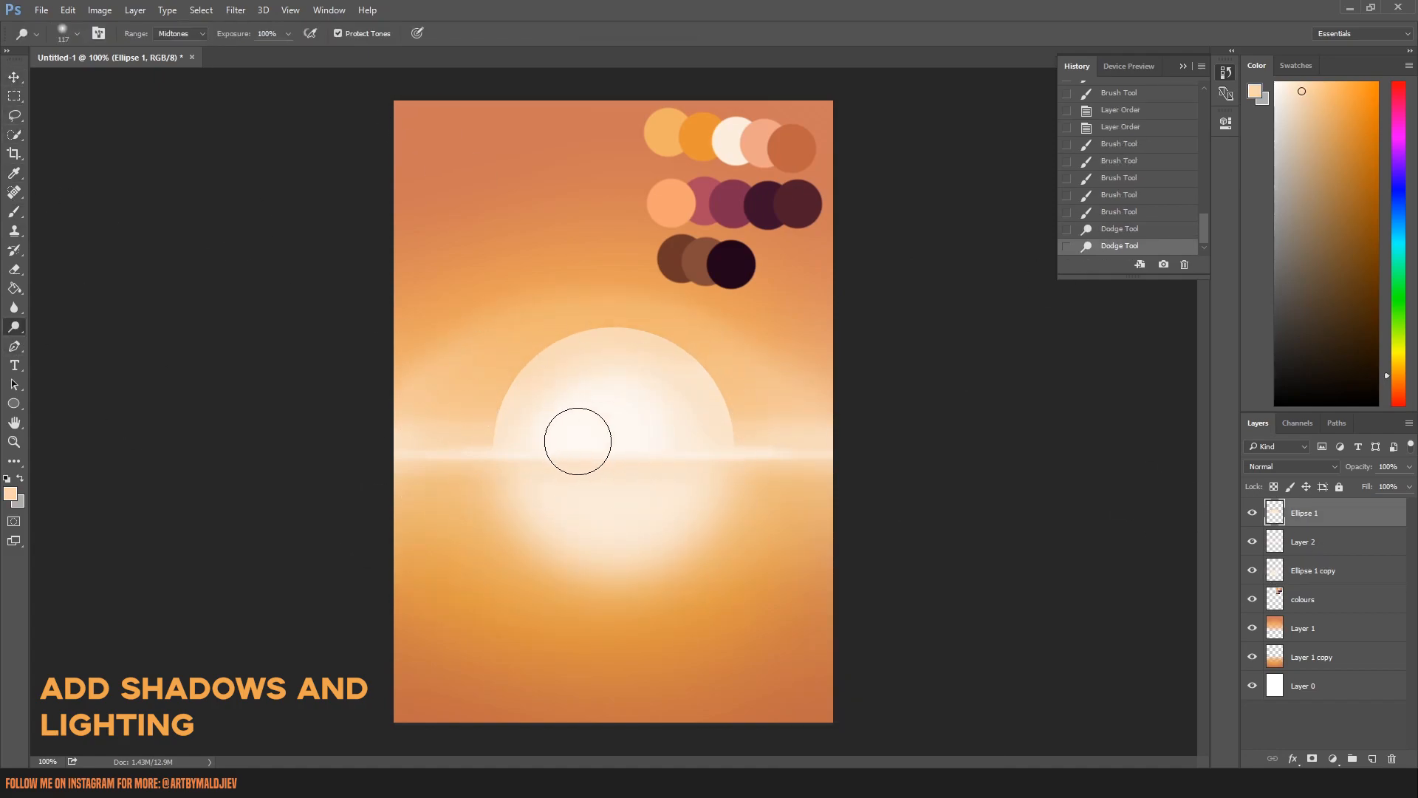
{"action": "left_click", "coordinate": [1119, 228]}
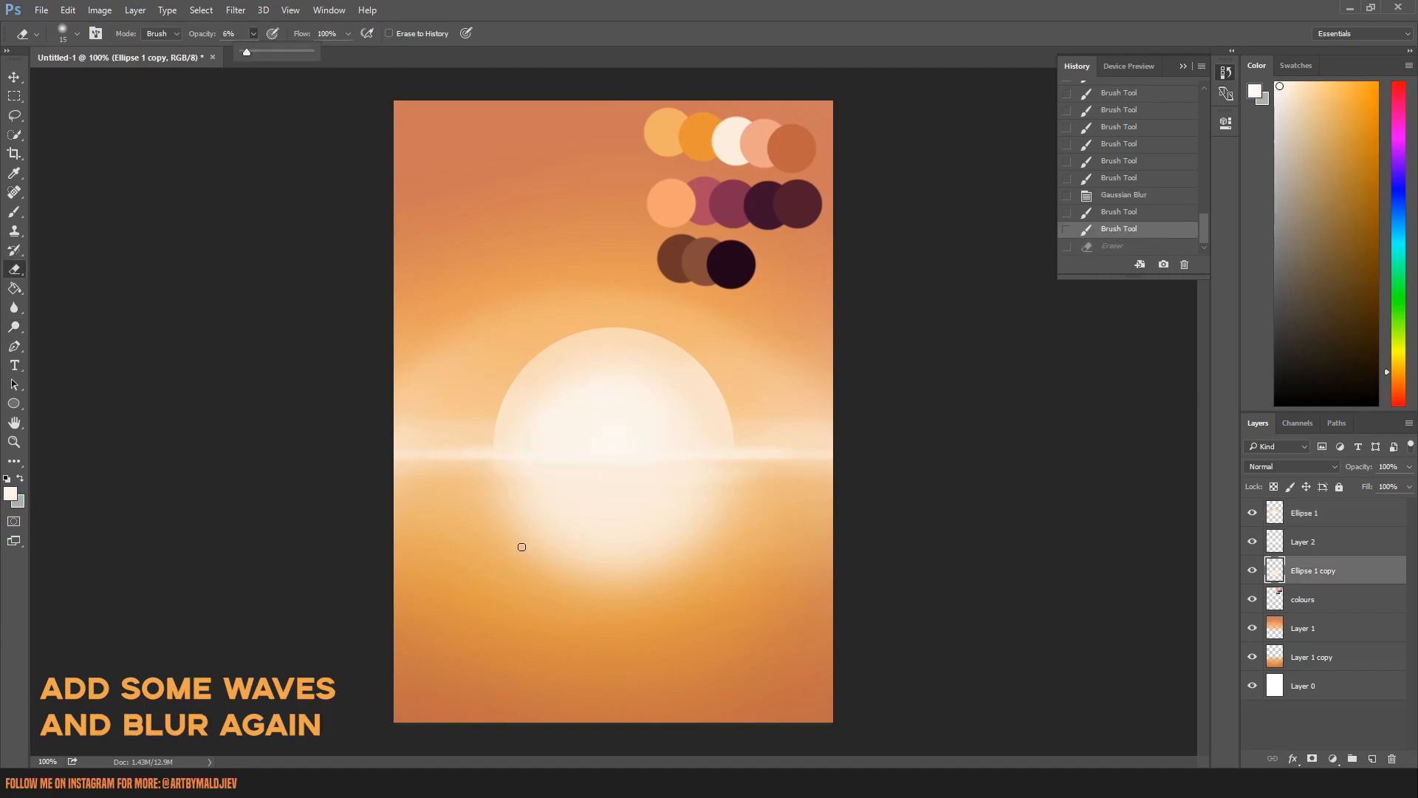
Erase thin horizontal wave lines across the sun's reflection on Ellipse 1 copy with a small soft eraser at 6% opacity.
{"action": "left_click_drag", "start_coordinate": [521, 546], "coordinate": [506, 509]}
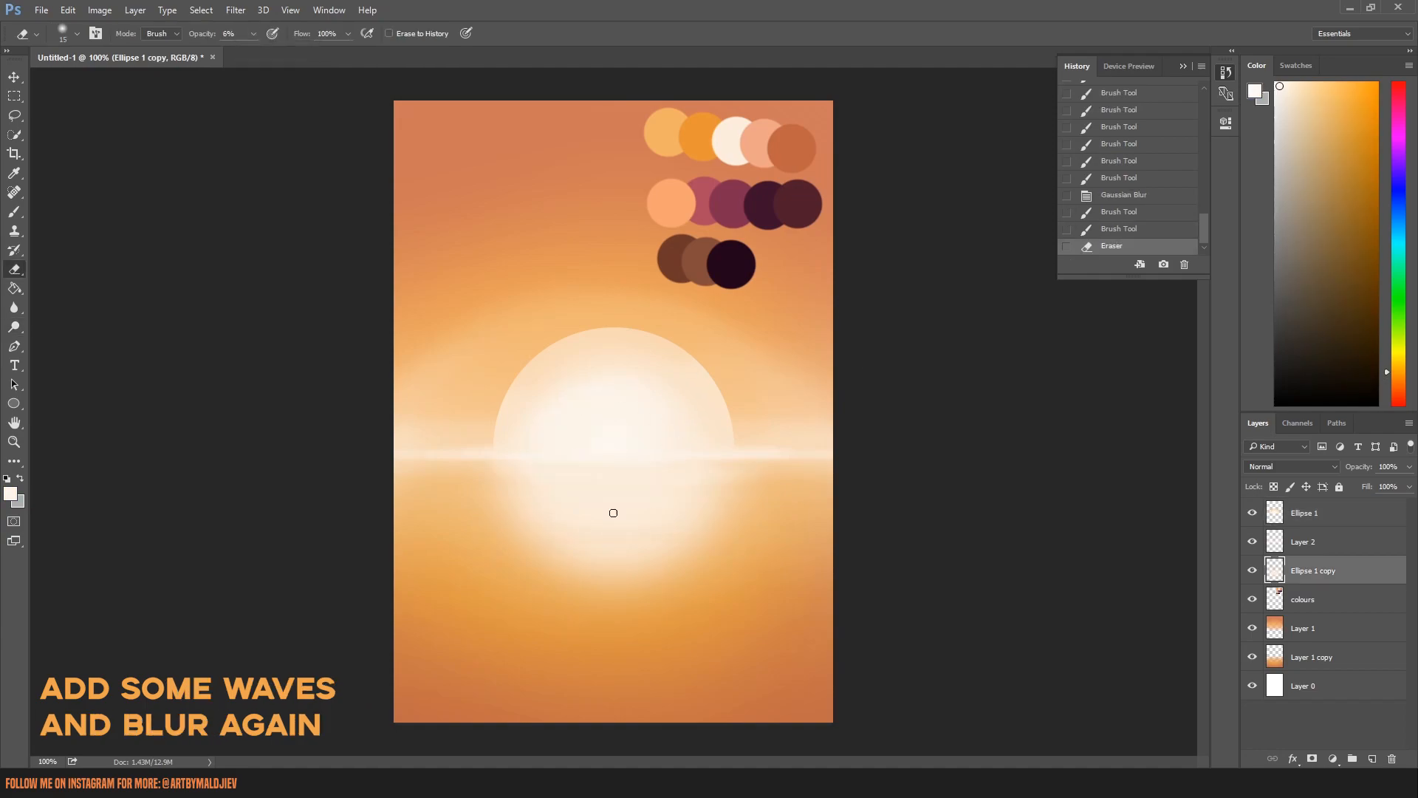
{"action": "right_click", "coordinate": [717, 573]}
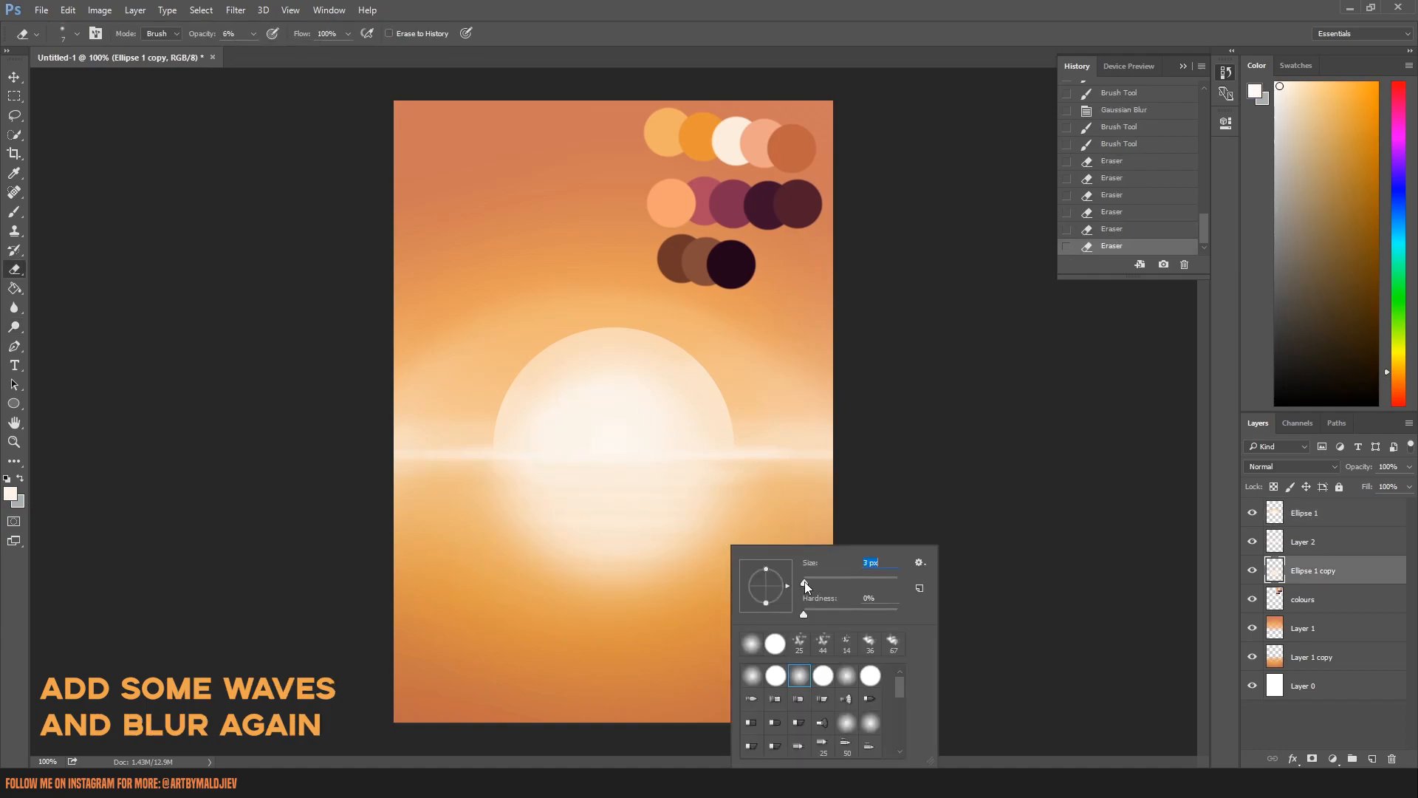
{"action": "left_click", "coordinate": [671, 554]}
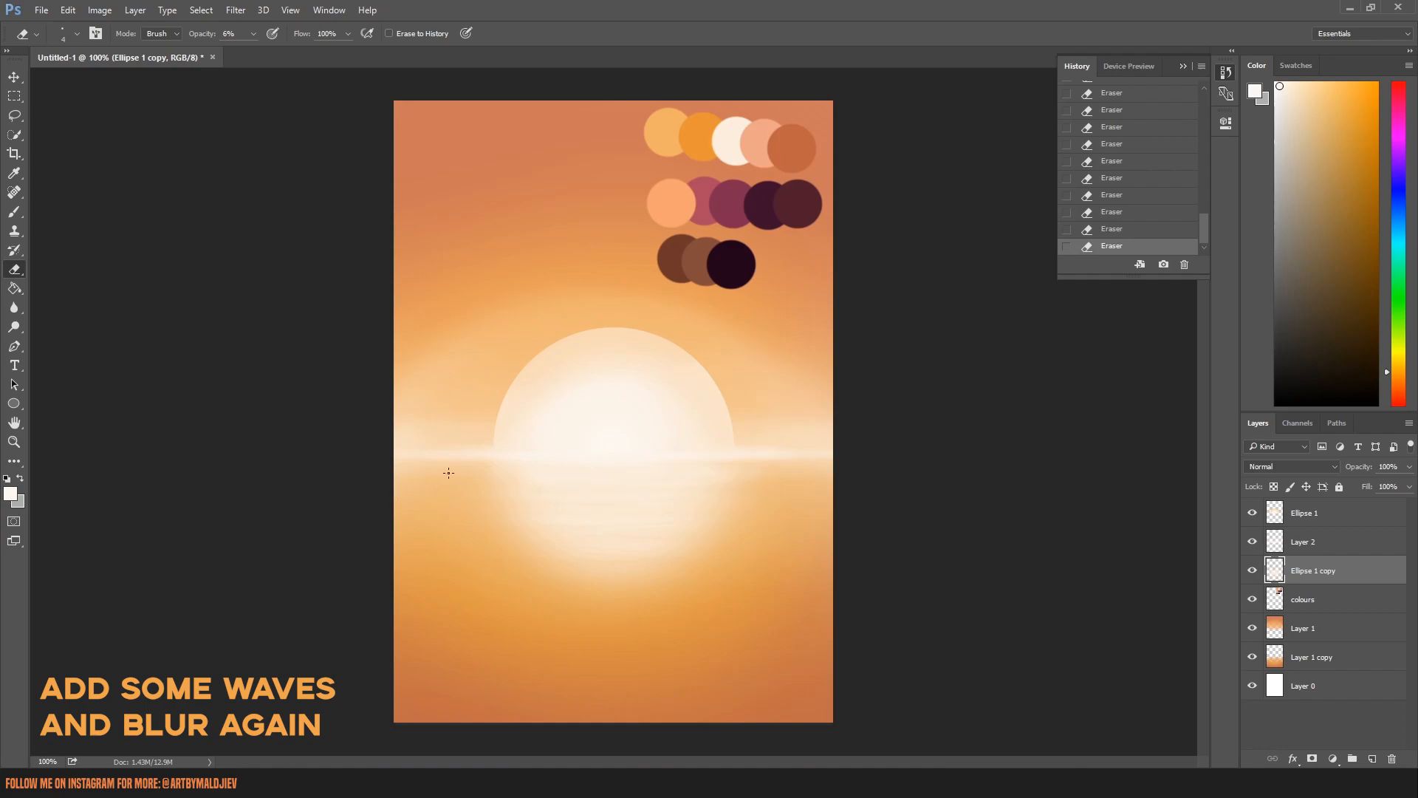
{"action": "right_click", "coordinate": [691, 561]}
{"action": "key", "text": "Return"}
{"action": "left_click", "coordinate": [1330, 543]}
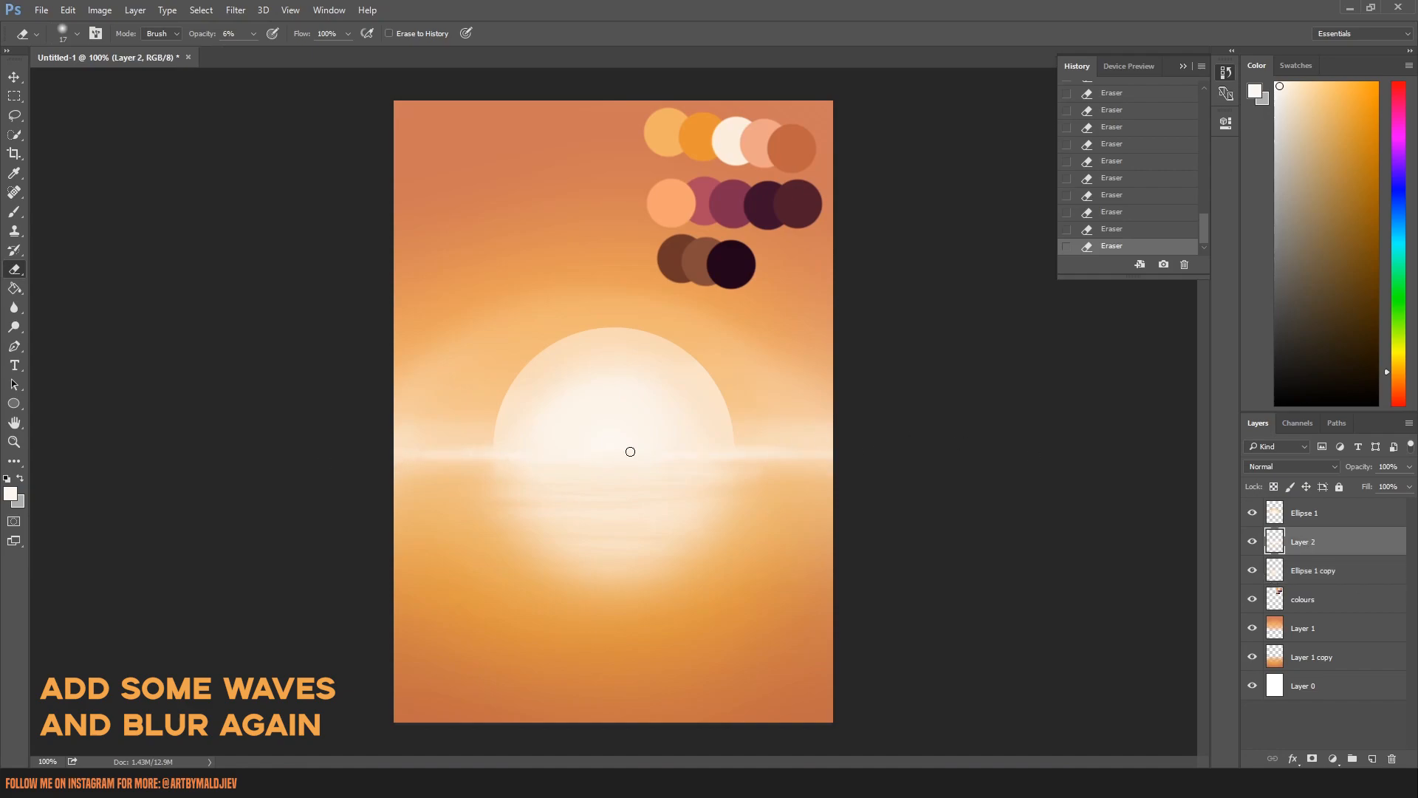
{"action": "left_click", "coordinate": [1105, 226]}
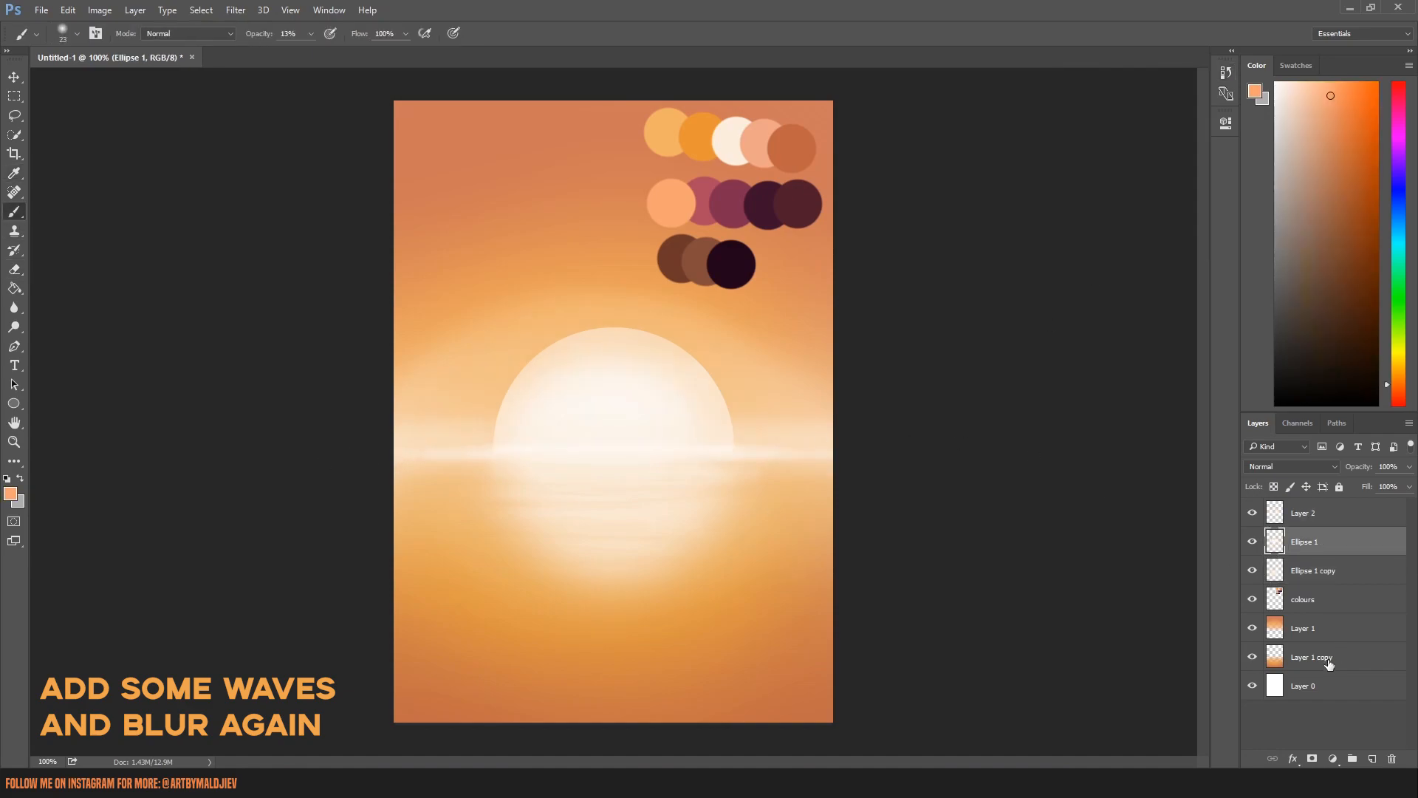
Create a new layer above Layer 1 copy and try faint peach waves on the water with a smaller brush.
{"action": "left_click", "coordinate": [1328, 659]}
{"action": "left_click", "coordinate": [1409, 423]}
{"action": "left_click", "coordinate": [1300, 306]}
{"action": "left_click", "coordinate": [837, 243]}
{"action": "right_click", "coordinate": [690, 602]}
{"action": "left_click_drag", "start_coordinate": [790, 583], "coordinate": [781, 583]}
{"action": "left_click", "coordinate": [633, 534]}
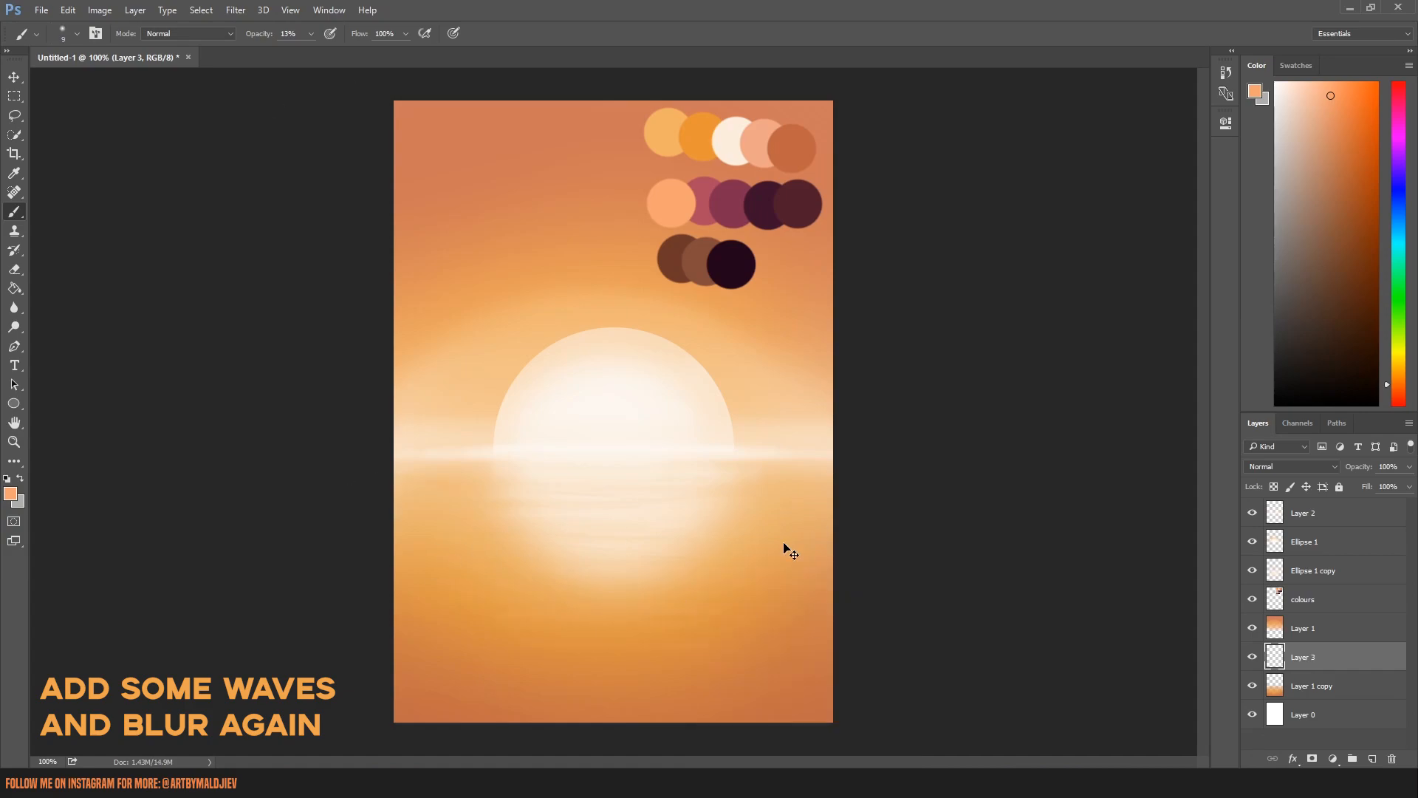
Set the brush opacity to 10%, sample the rose swatch and brush thin waves on the water left of the reflection.
{"action": "left_click_drag", "start_coordinate": [307, 53], "coordinate": [308, 53]}
{"action": "right_click", "coordinate": [640, 453]}
{"action": "left_click", "coordinate": [703, 201], "text": "alt"}
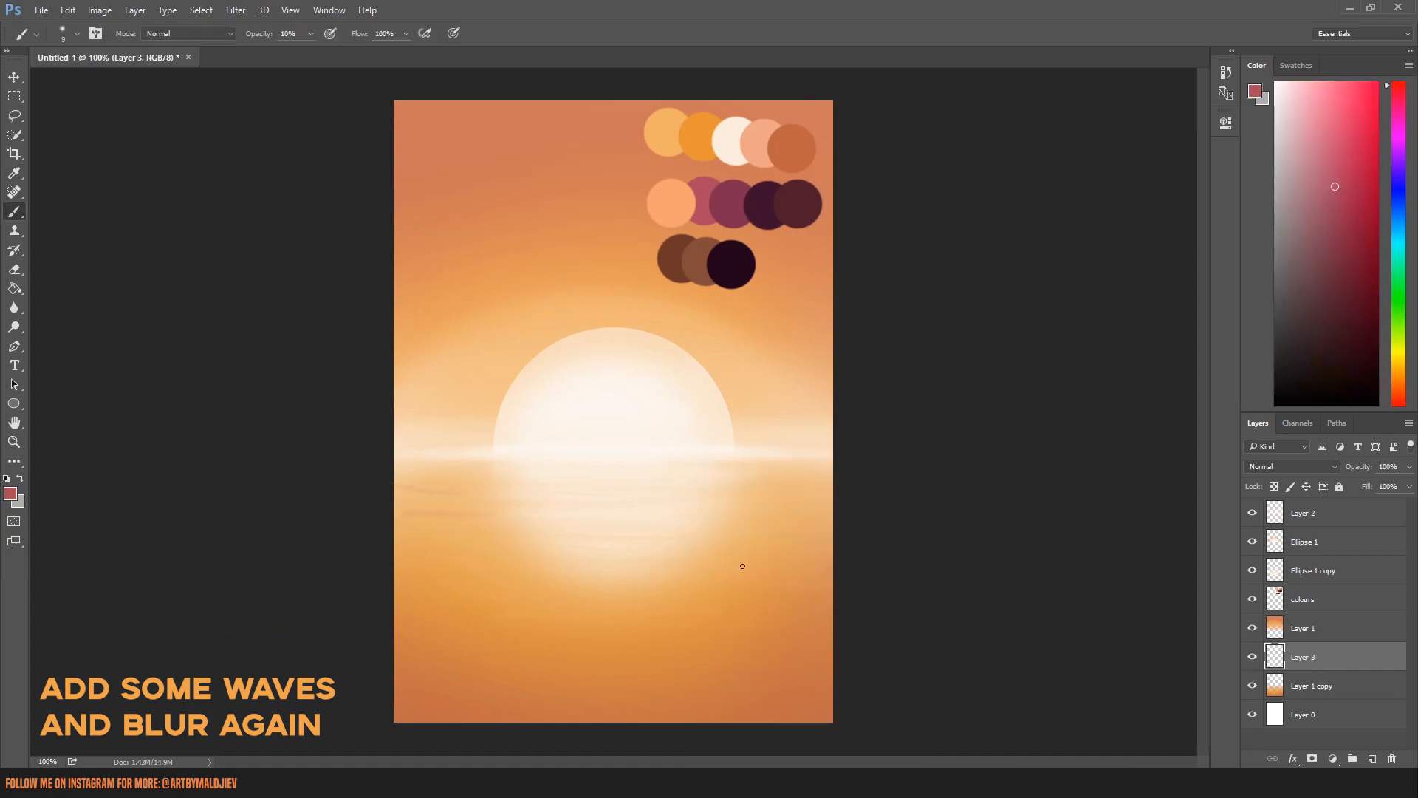
{"action": "left_click", "coordinate": [1225, 73]}
{"action": "right_click", "coordinate": [496, 559]}
{"action": "left_click_drag", "start_coordinate": [510, 583], "coordinate": [506, 583]}
{"action": "left_click", "coordinate": [445, 566]}
Resample the rose swatch and brush more waves across the lower water and right of the reflection.
{"action": "key", "text": "i"}
{"action": "left_click", "coordinate": [12, 218]}
{"action": "left_click", "coordinate": [14, 175]}
{"action": "left_click", "coordinate": [703, 194]}
{"action": "left_click", "coordinate": [14, 212]}
{"action": "left_click_drag", "start_coordinate": [818, 589], "coordinate": [687, 592]}
Soften the rose waves on Layer 3 with a Gaussian Blur.
{"action": "left_click", "coordinate": [236, 9]}
{"action": "mouse_move", "coordinate": [332, 174]}
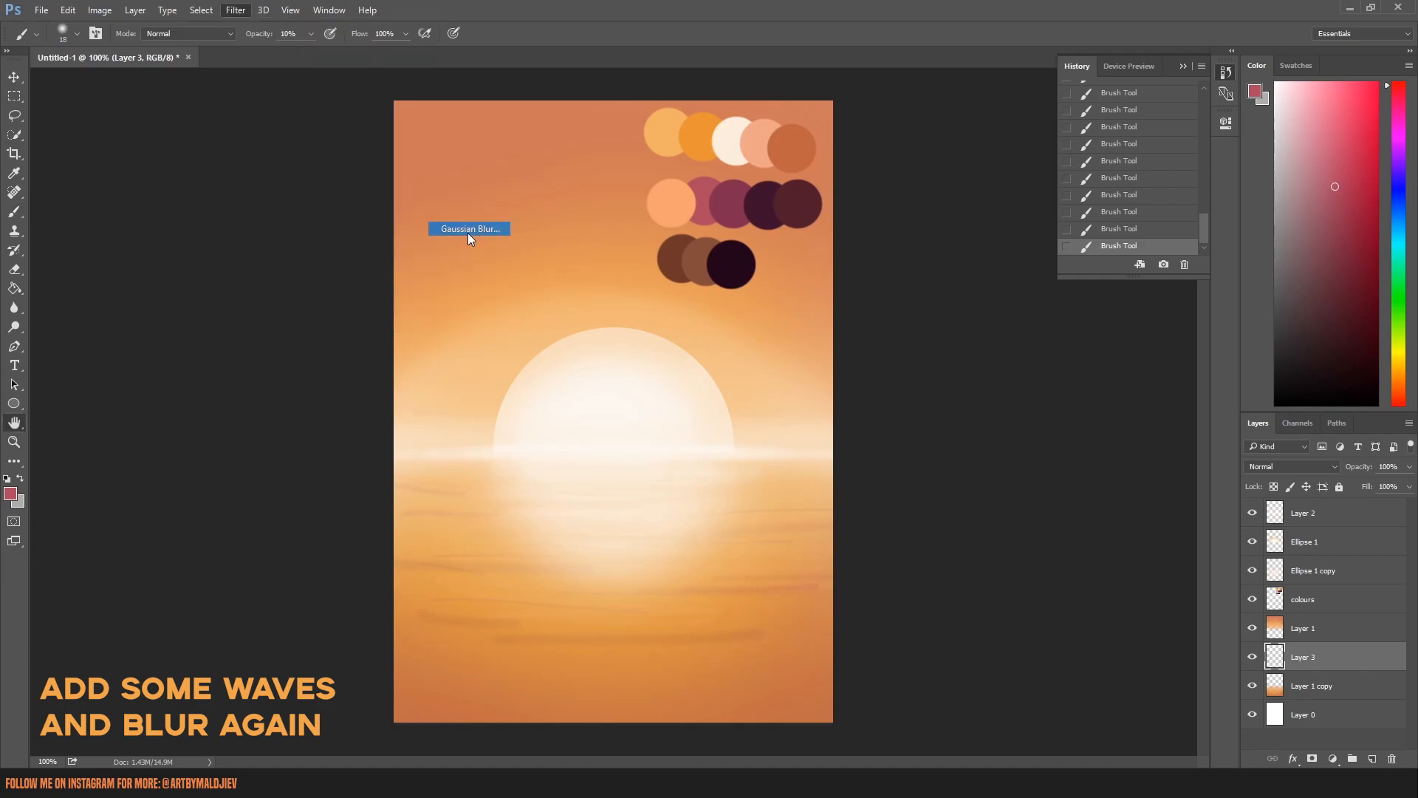
{"action": "left_click", "coordinate": [488, 229]}
{"action": "left_click", "coordinate": [1266, 349]}
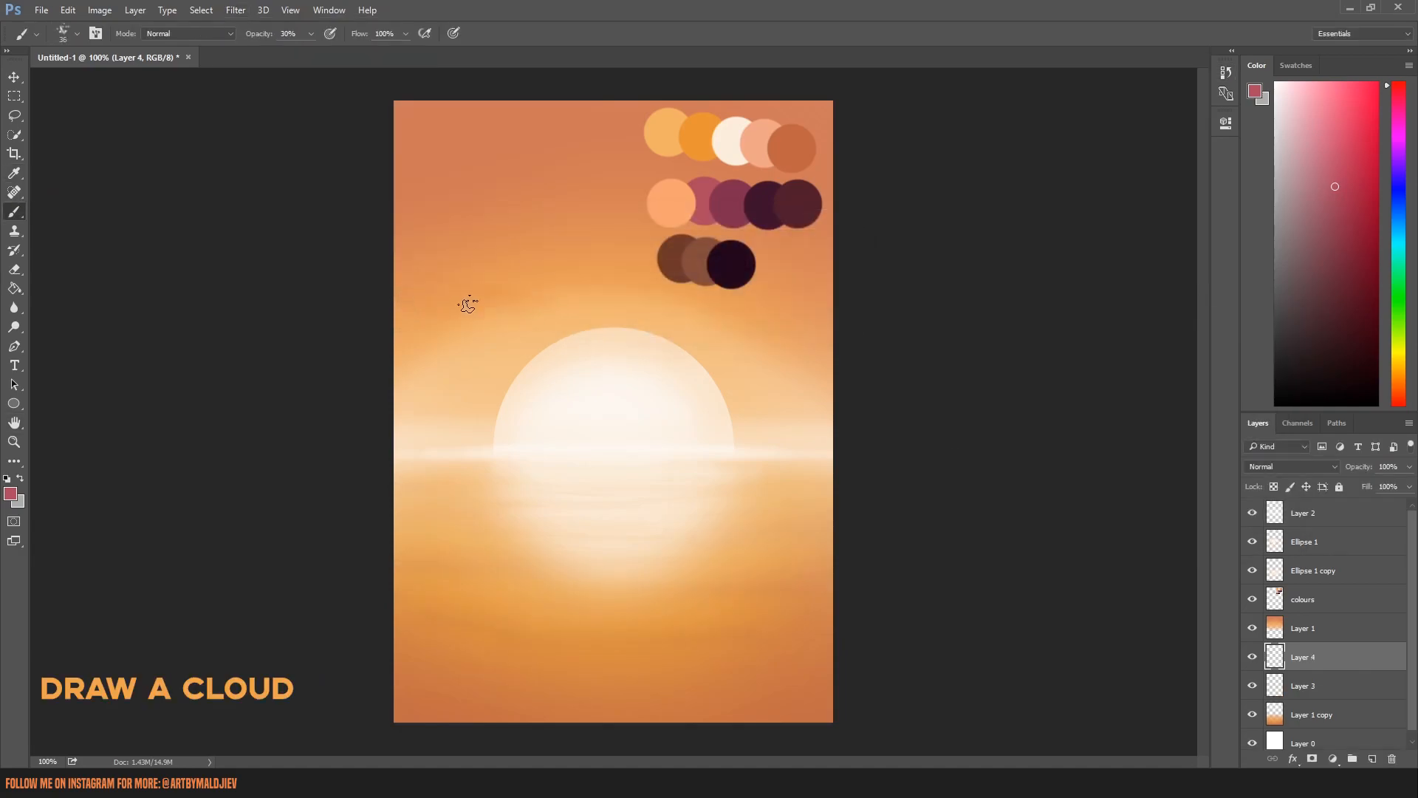
Move Layer 4 above Layer 1 and brush a rose and plum cloud at the sky's left edge at 30% opacity.
{"action": "left_click_drag", "start_coordinate": [1330, 623], "coordinate": [1330, 663]}
{"action": "left_click_drag", "start_coordinate": [395, 275], "coordinate": [539, 290]}
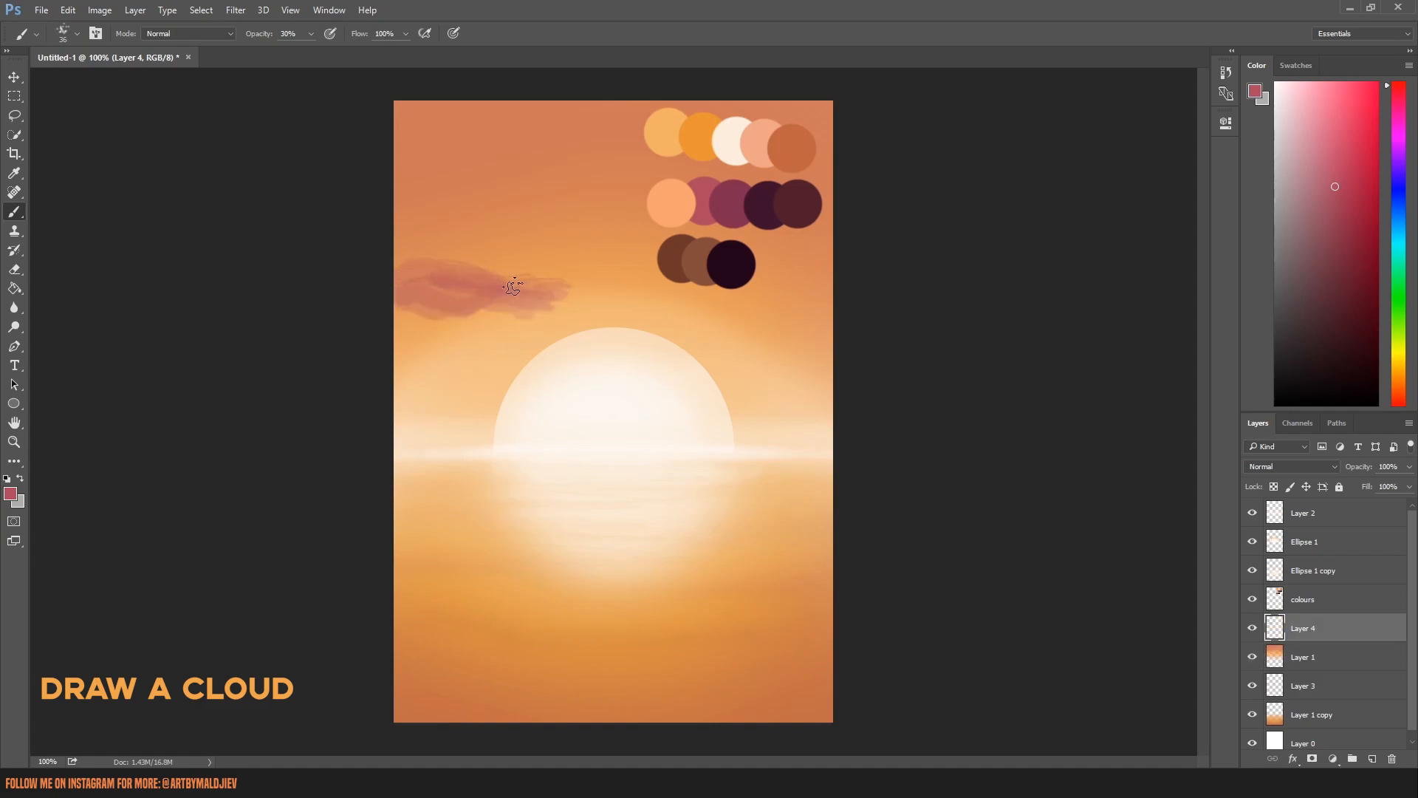
{"action": "left_click", "coordinate": [22, 177]}
{"action": "left_click", "coordinate": [731, 205]}
{"action": "left_click", "coordinate": [14, 211]}
{"action": "mouse_move", "coordinate": [397, 263]}
{"action": "left_mouse_down"}
{"action": "mouse_move", "coordinate": [460, 267]}
{"action": "mouse_move", "coordinate": [490, 297]}
{"action": "left_mouse_up"}
Shade the cloud's upper edge with plum and dark purple strokes using a smaller brush.
{"action": "right_click", "coordinate": [478, 271]}
{"action": "mouse_move", "coordinate": [402, 261]}
{"action": "left_mouse_down"}
{"action": "mouse_move", "coordinate": [466, 268]}
{"action": "mouse_move", "coordinate": [451, 257]}
{"action": "left_mouse_up"}
{"action": "left_click", "coordinate": [751, 210]}
{"action": "left_click", "coordinate": [14, 211]}
Add peach highlights to the lower part of the cloud and rose strokes towards its right tip.
{"action": "left_click", "coordinate": [13, 176]}
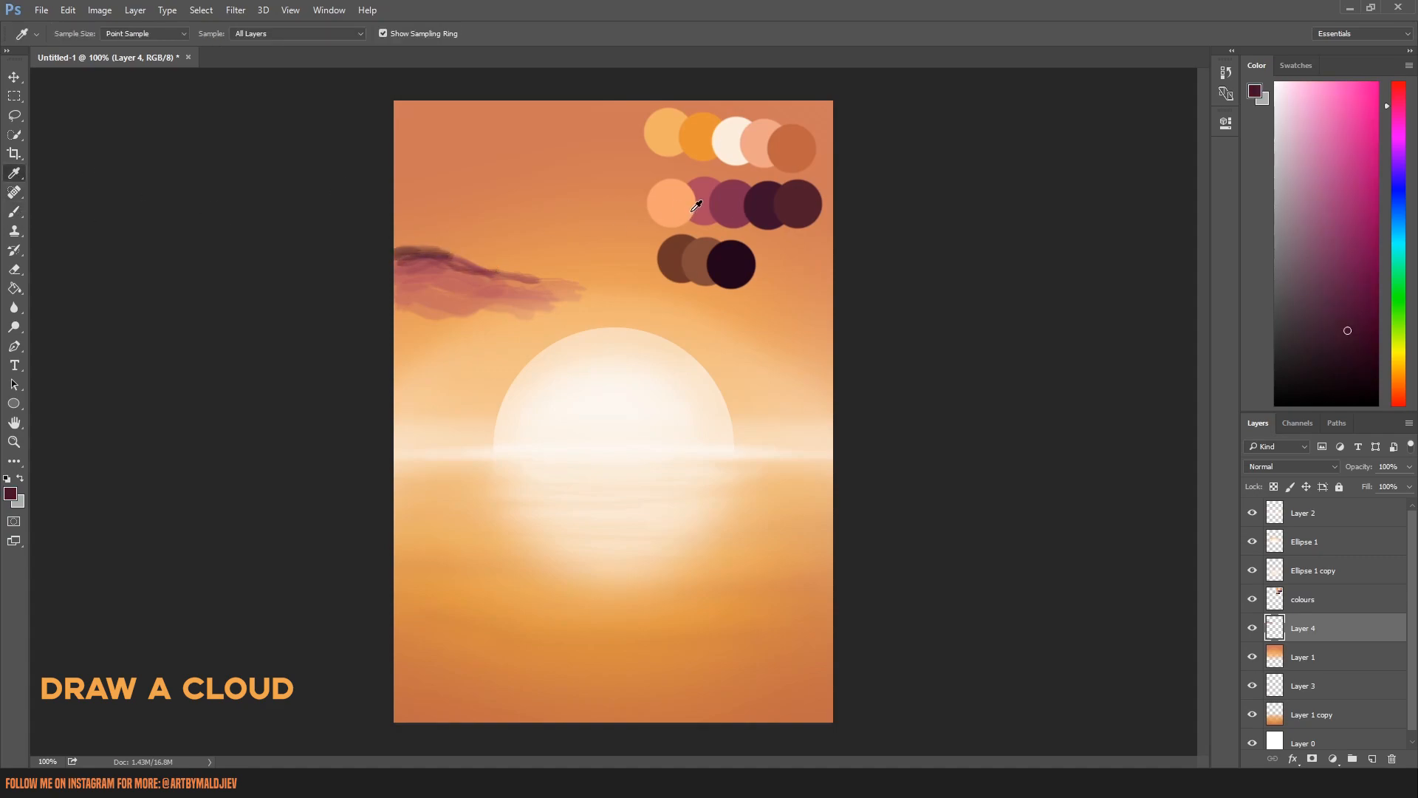
{"action": "left_click", "coordinate": [670, 203]}
{"action": "left_click", "coordinate": [14, 212]}
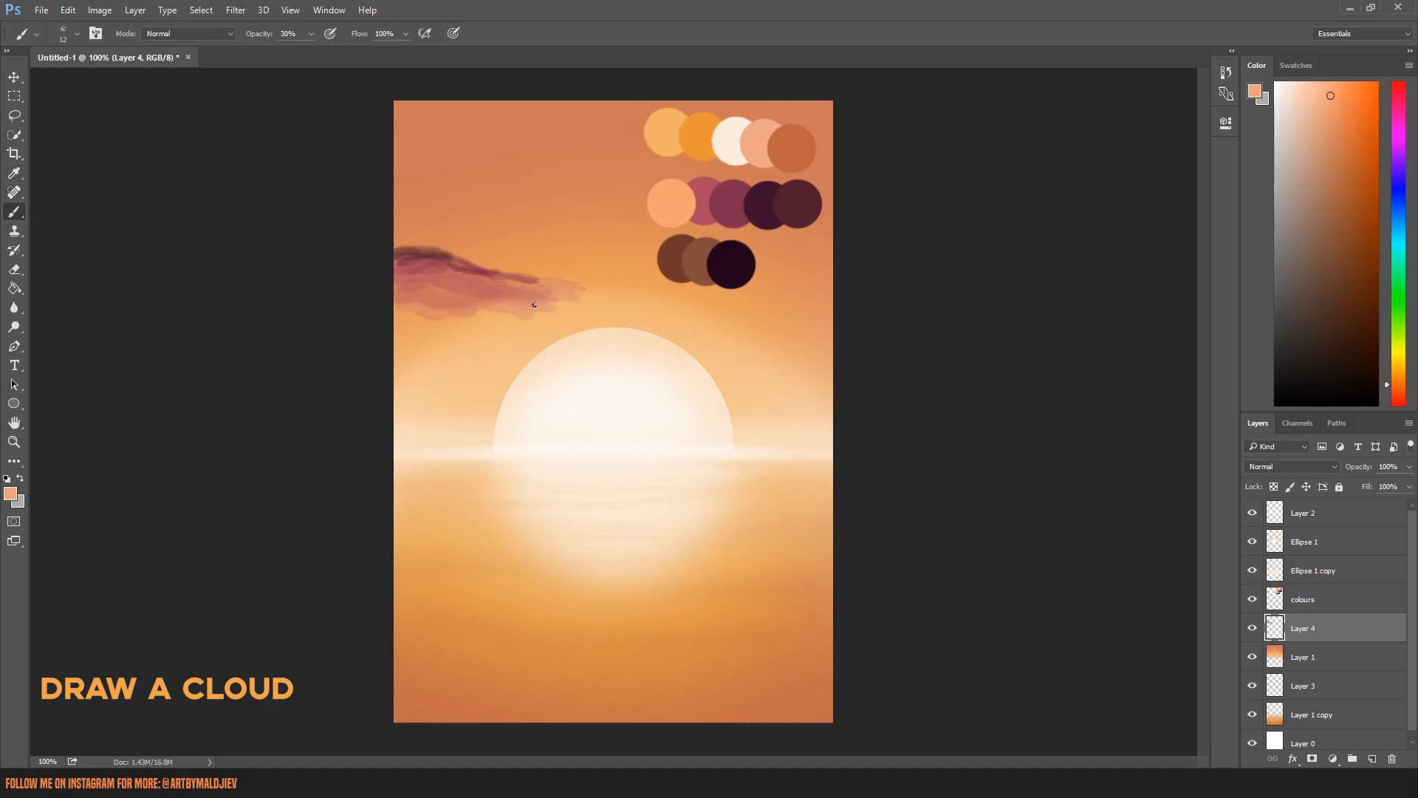
{"action": "left_click", "coordinate": [15, 173]}
{"action": "left_click", "coordinate": [702, 199]}
{"action": "left_click", "coordinate": [14, 211]}
{"action": "left_click_drag", "start_coordinate": [559, 287], "coordinate": [508, 286]}
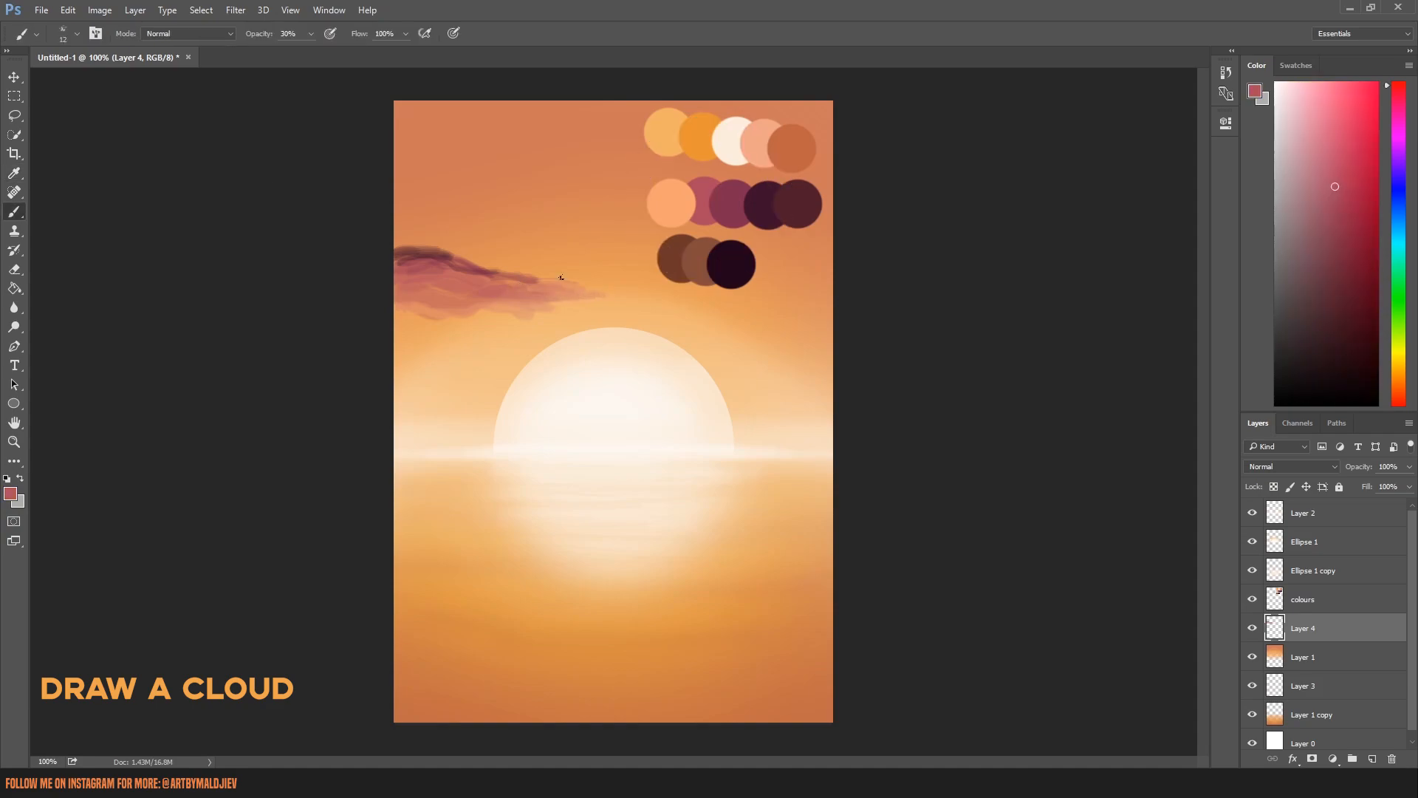
Apply a Gaussian Blur to the cloud on Layer 4 and strengthen its shadows and highlights.
{"action": "left_click", "coordinate": [235, 10]}
{"action": "mouse_move", "coordinate": [317, 165]}
{"action": "left_click", "coordinate": [475, 225]}
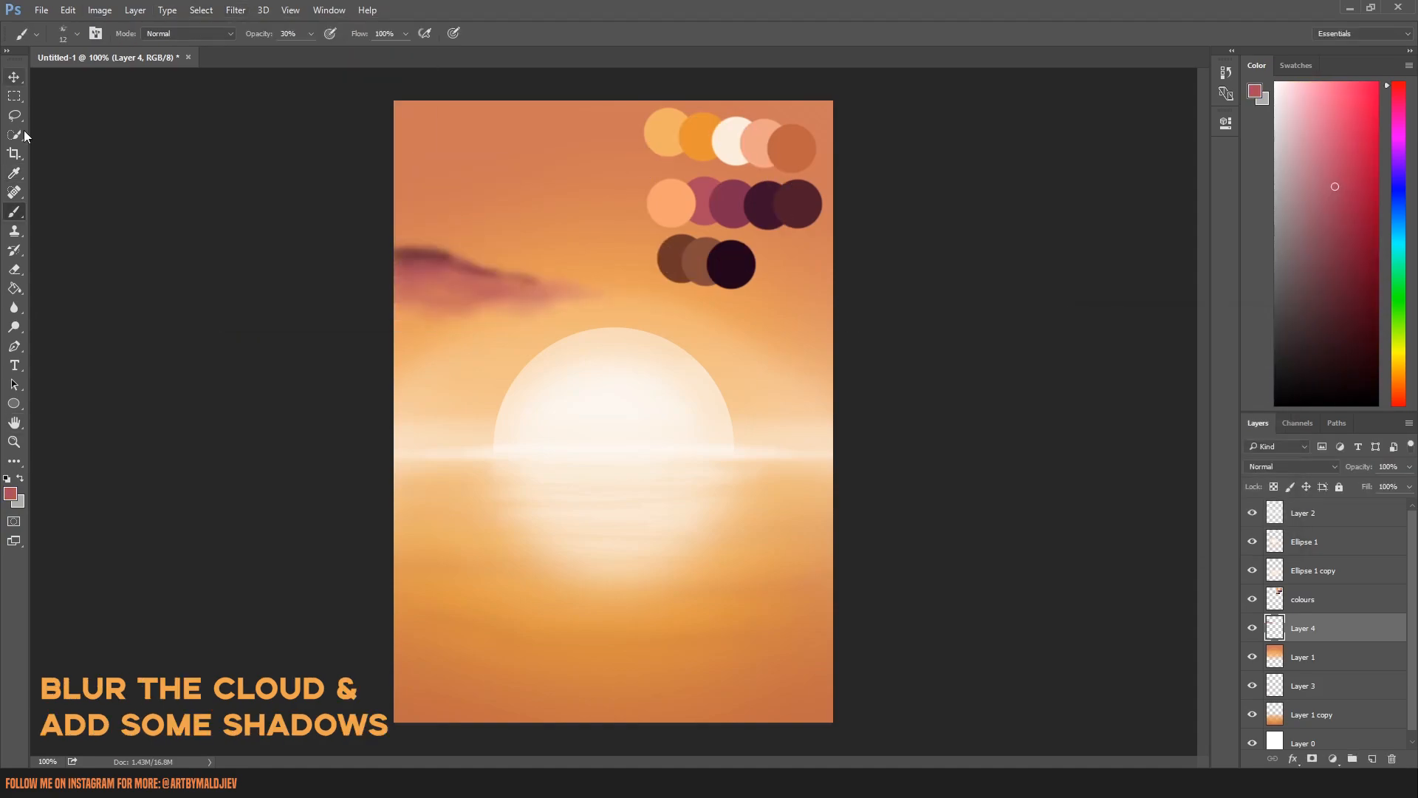
{"action": "key", "text": "o"}
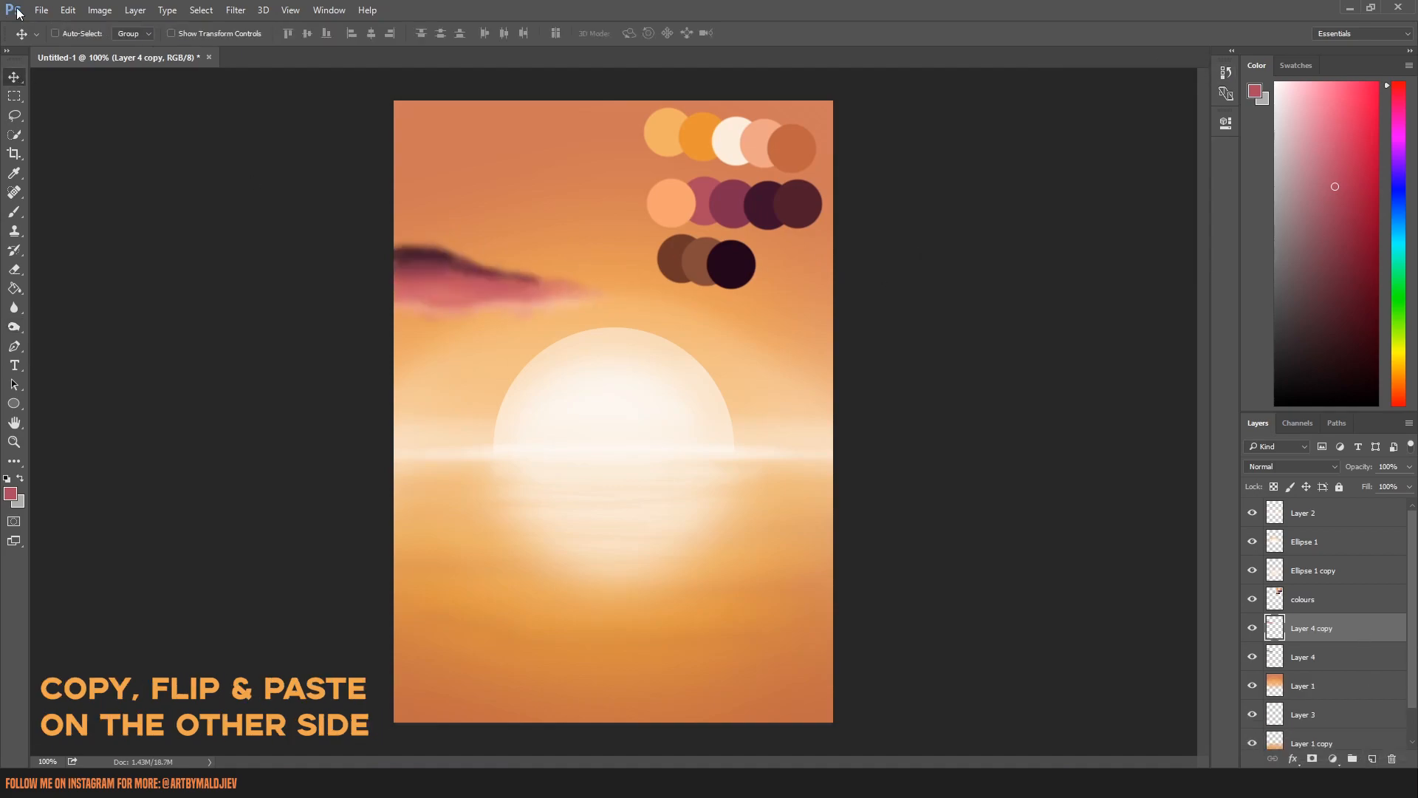
Flip the duplicated cloud horizontally and place it at the sky's right edge, beside the upper part of the sun.
{"action": "left_click_drag", "start_coordinate": [482, 292], "coordinate": [446, 136]}
{"action": "key", "text": "ctrl+t"}
{"action": "left_click_drag", "start_coordinate": [581, 169], "coordinate": [892, 363]}
{"action": "right_click", "coordinate": [569, 163]}
{"action": "left_click", "coordinate": [621, 383]}
{"action": "left_click", "coordinate": [13, 76]}
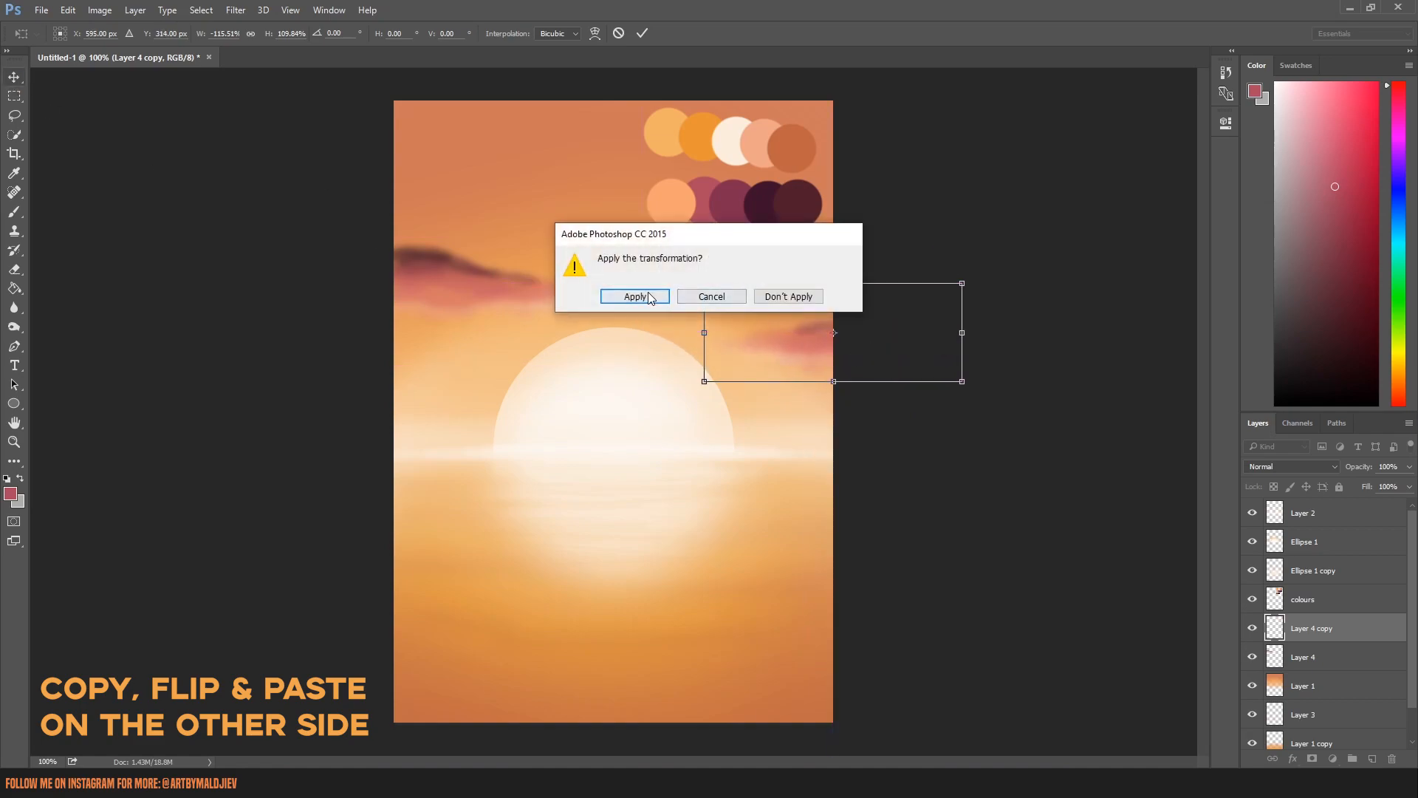
{"action": "left_click", "coordinate": [642, 298]}
Merge Layer 4 copy with Layer 4.
{"action": "left_click", "coordinate": [1343, 655], "text": "ctrl"}
{"action": "right_click", "coordinate": [1349, 656]}
{"action": "left_click", "coordinate": [1265, 542]}
Brush a wide rose cloud across the upper-left corner of the sky at 30% opacity.
{"action": "key", "text": "b"}
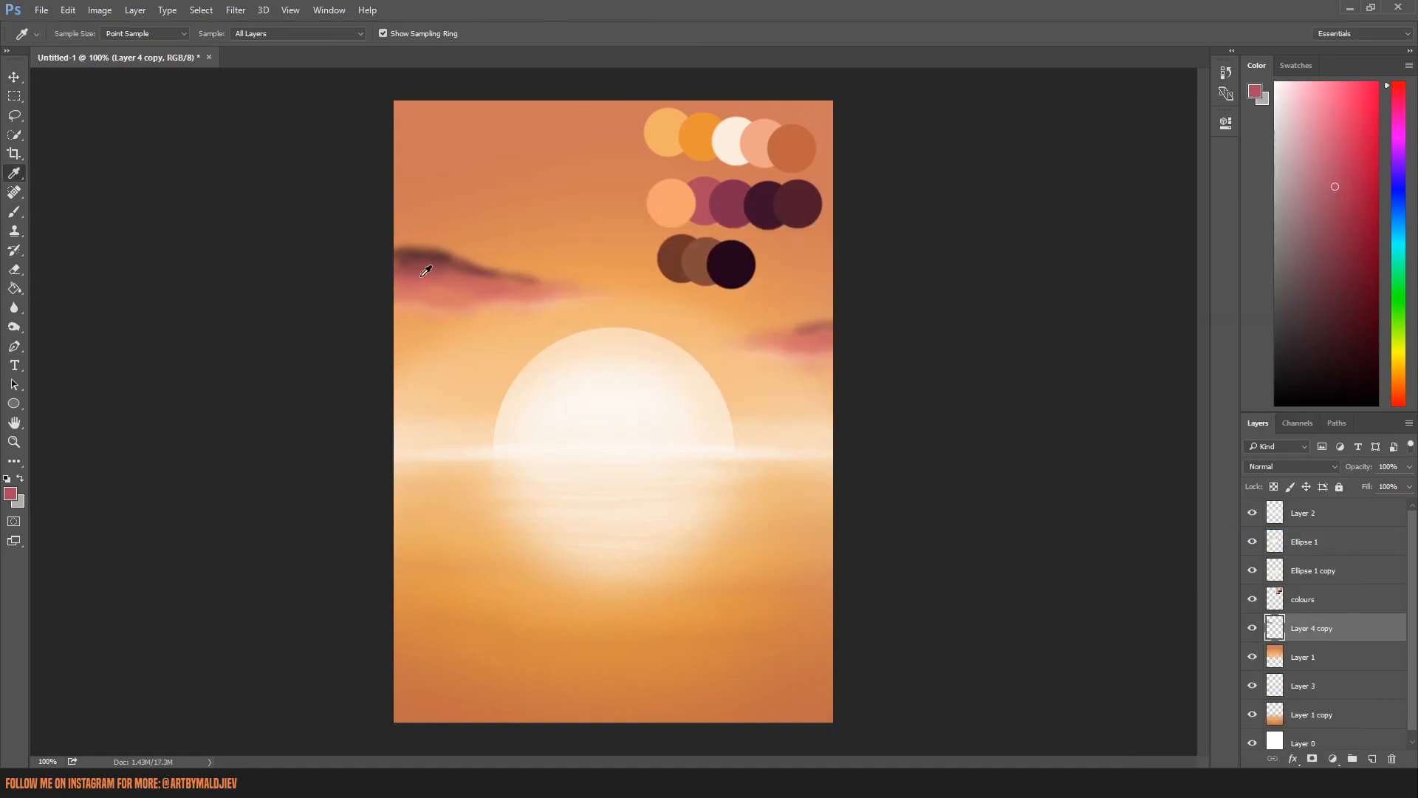
{"action": "left_click_drag", "start_coordinate": [398, 144], "coordinate": [473, 153]}
{"action": "mouse_move", "coordinate": [593, 173]}
{"action": "left_mouse_down"}
{"action": "mouse_move", "coordinate": [429, 138]}
{"action": "mouse_move", "coordinate": [445, 121]}
{"action": "mouse_move", "coordinate": [605, 171]}
{"action": "left_mouse_up"}
{"action": "left_click", "coordinate": [15, 173]}
{"action": "left_click", "coordinate": [702, 199]}
{"action": "left_click", "coordinate": [15, 212]}
{"action": "left_click_drag", "start_coordinate": [403, 164], "coordinate": [498, 164]}
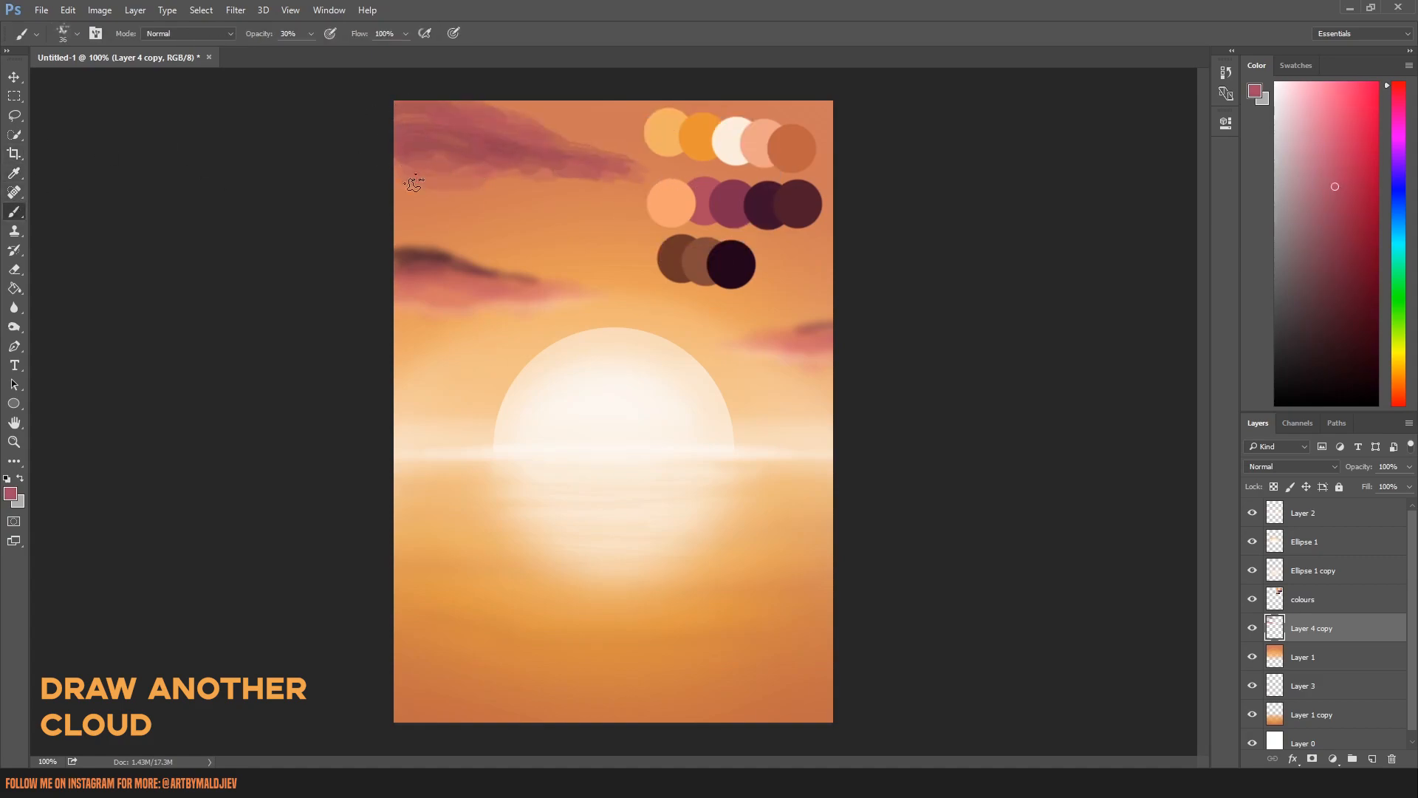
Shade the top of the upper-left cloud with the dark purple swatch.
{"action": "left_click", "coordinate": [13, 175]}
{"action": "left_click", "coordinate": [765, 204]}
{"action": "left_click", "coordinate": [15, 212]}
{"action": "mouse_move", "coordinate": [404, 113]}
{"action": "left_mouse_down"}
{"action": "mouse_move", "coordinate": [582, 156]}
{"action": "mouse_move", "coordinate": [562, 176]}
{"action": "left_mouse_up"}
Add peach highlights along the upper-left cloud's lower edge with a smaller brush and sample the cloud's rose colour for touch-ups.
{"action": "left_click", "coordinate": [15, 177]}
{"action": "left_click", "coordinate": [670, 203]}
{"action": "left_click", "coordinate": [14, 212]}
{"action": "right_click", "coordinate": [443, 181]}
{"action": "left_click", "coordinate": [524, 219]}
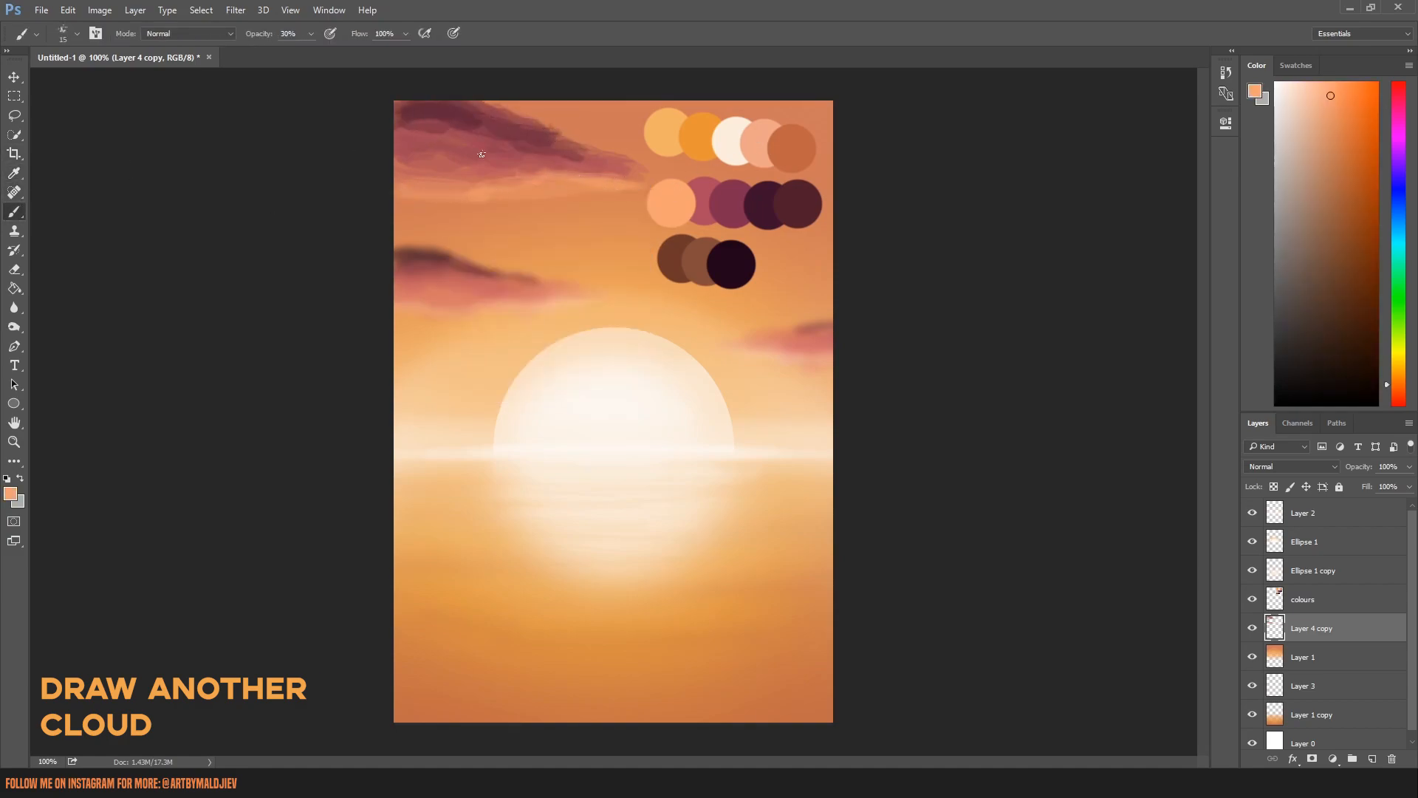
{"action": "left_click", "coordinate": [407, 151], "text": "alt"}
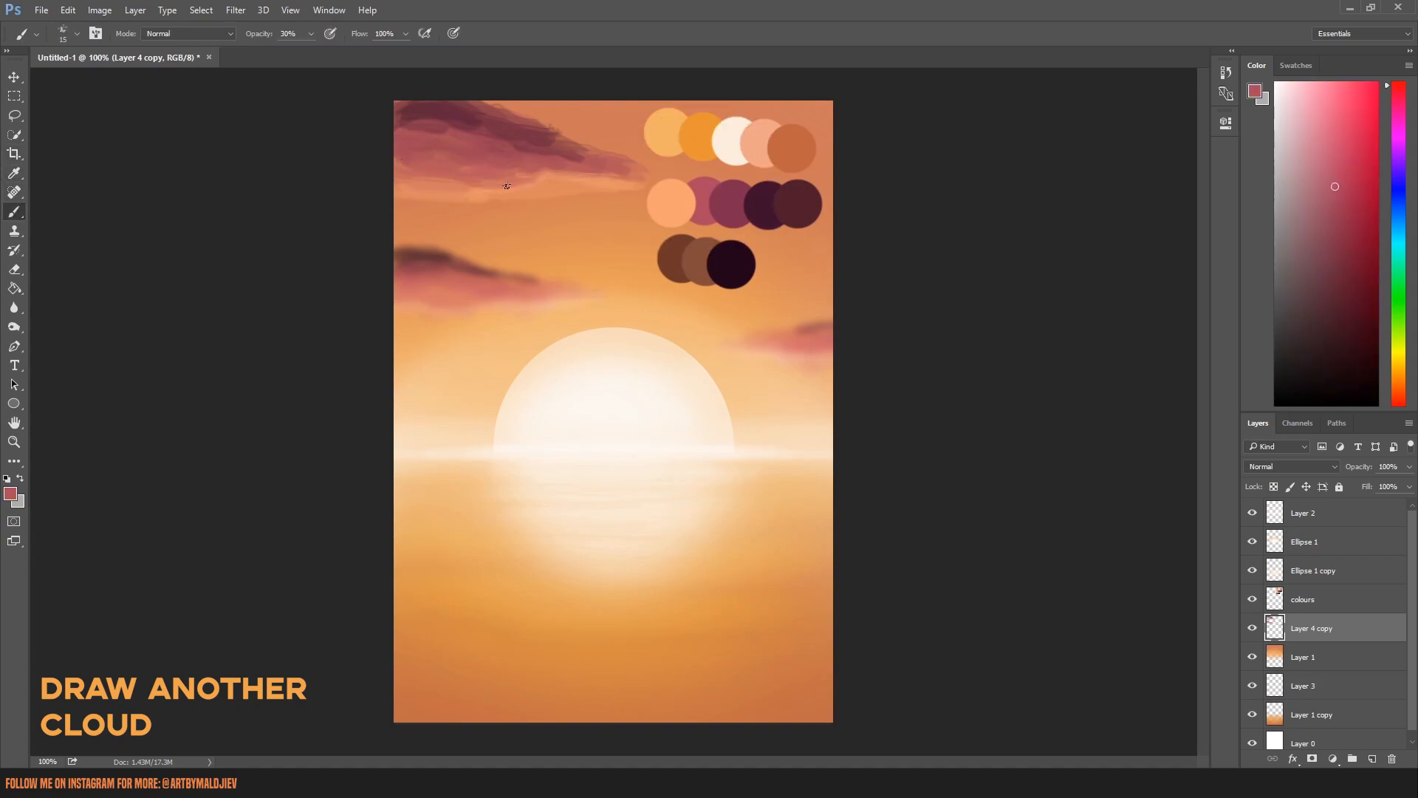
Apply a Gaussian Blur to the upper-left cloud on Layer 4.
{"action": "left_click", "coordinate": [201, 10]}
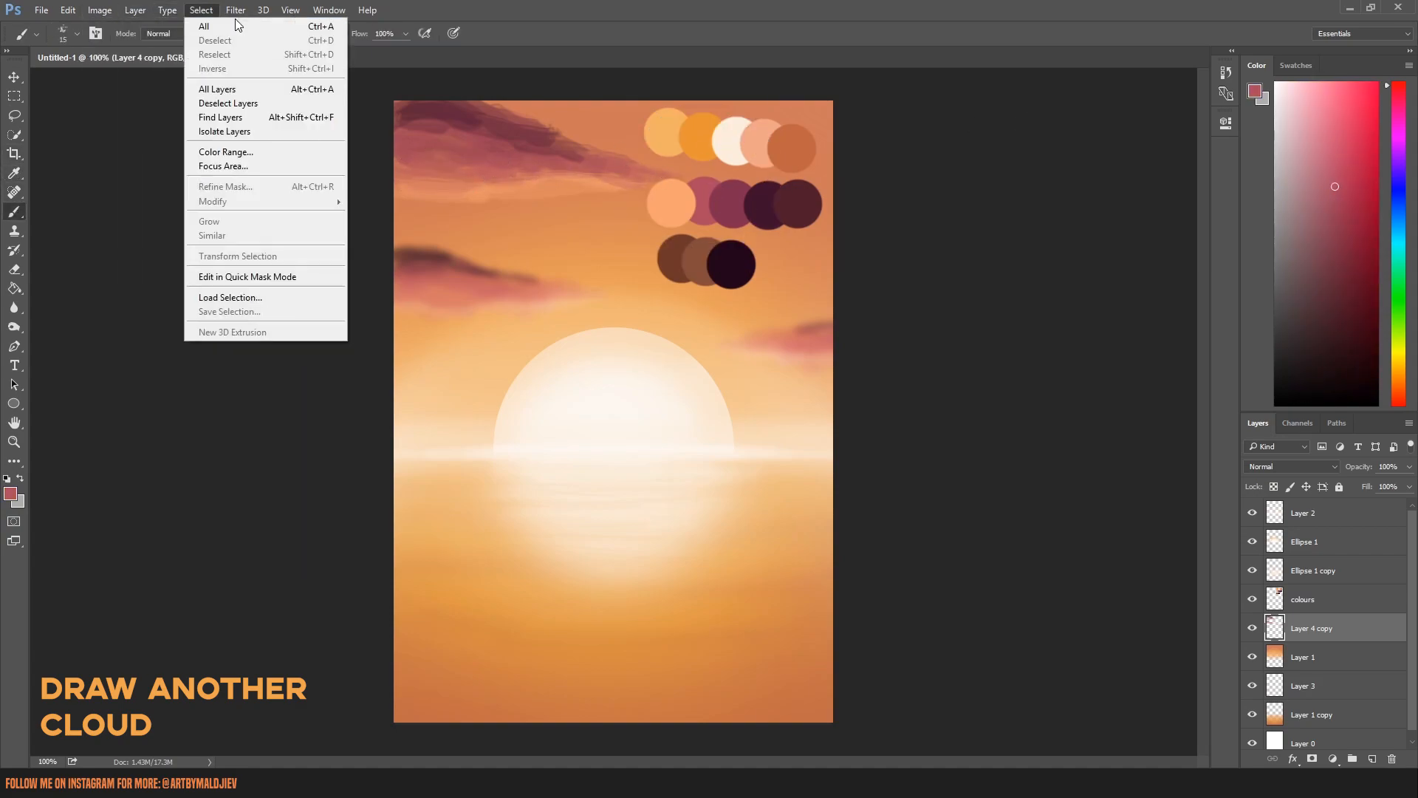
{"action": "left_click", "coordinate": [254, 23]}
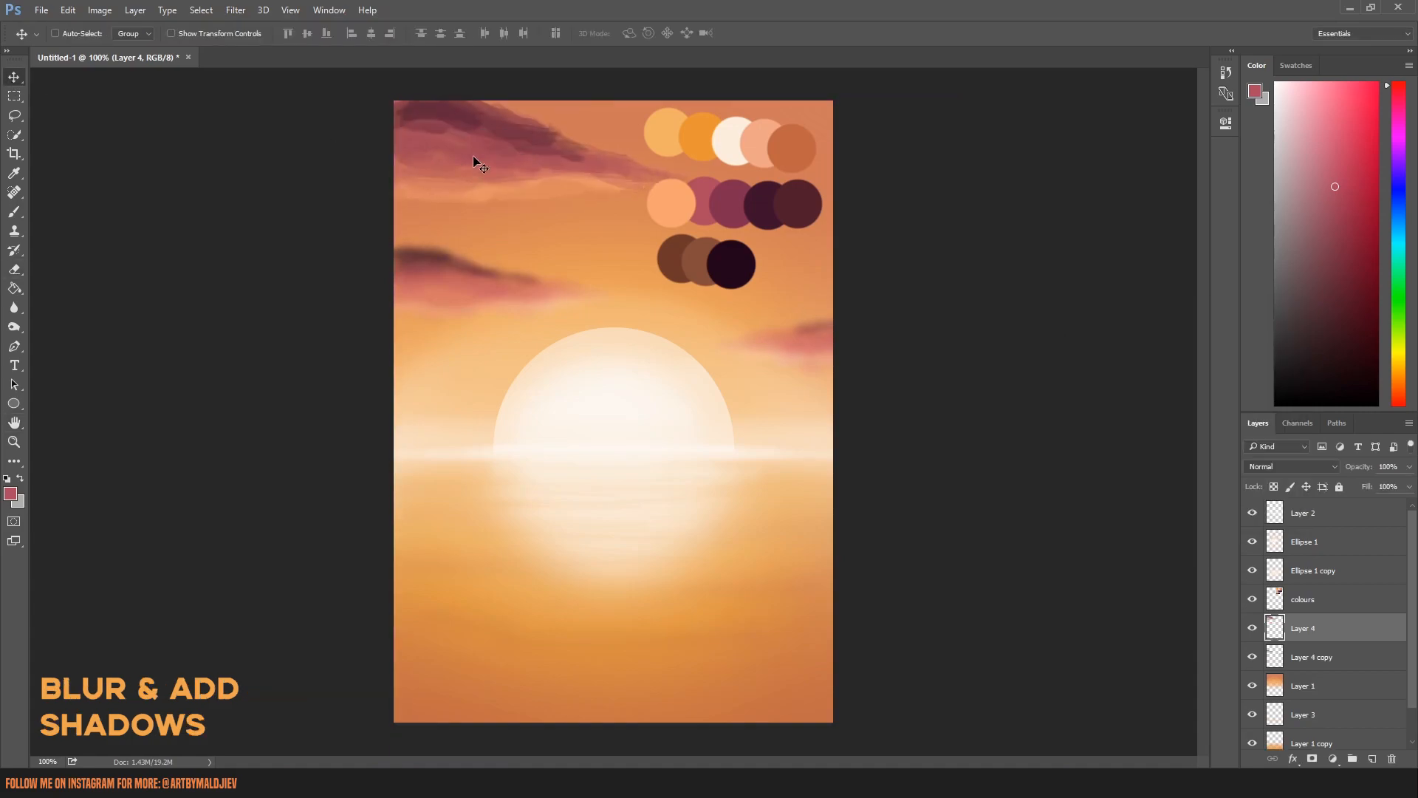
{"action": "left_click", "coordinate": [236, 15]}
{"action": "mouse_move", "coordinate": [298, 174]}
{"action": "left_click", "coordinate": [466, 229]}
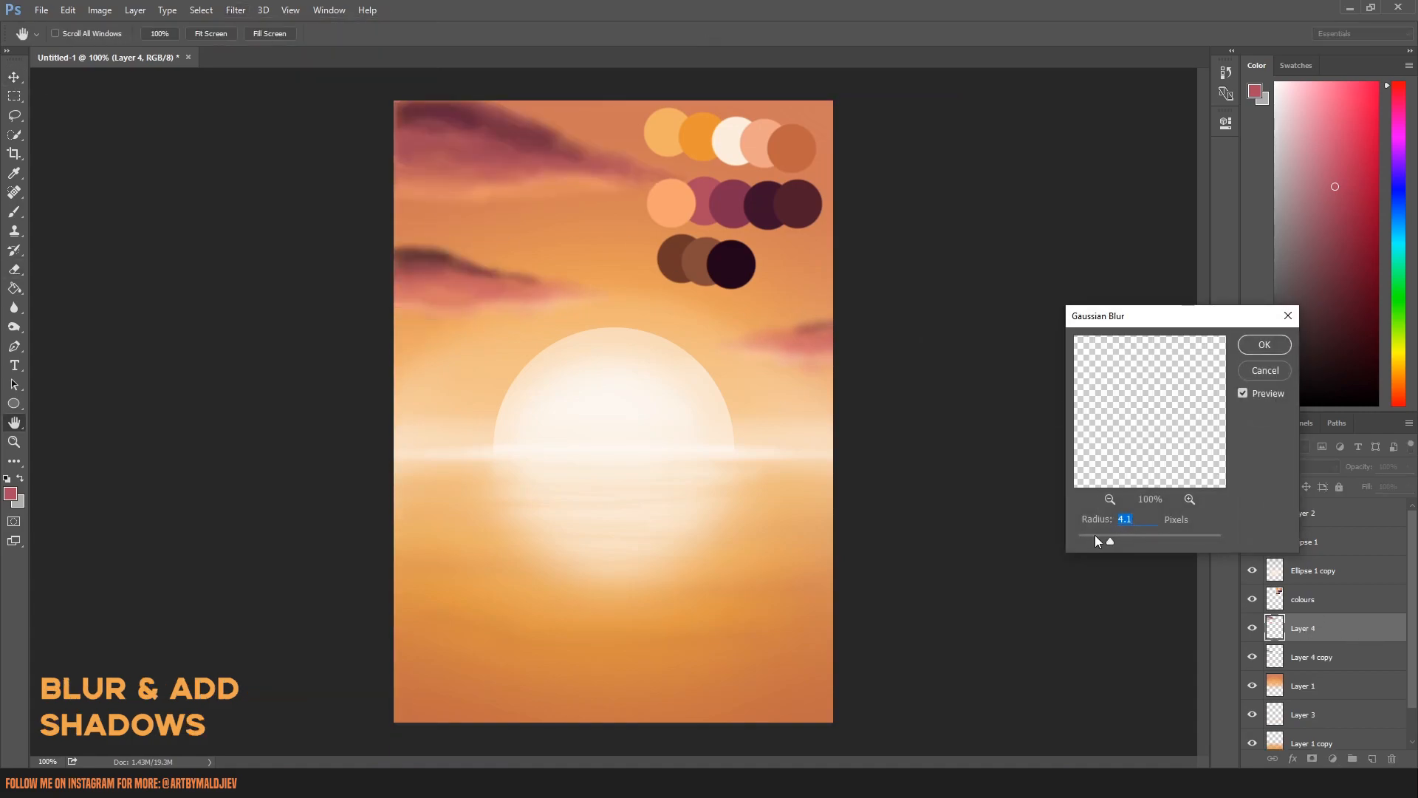
{"action": "left_click", "coordinate": [1264, 344]}
Deepen the upper-left cloud's shadows with the Burn tool and brighten its lower highlights with the Dodge tool.
{"action": "left_click_drag", "start_coordinate": [577, 189], "coordinate": [568, 176]}
{"action": "left_click", "coordinate": [14, 327]}
{"action": "left_click_drag", "start_coordinate": [414, 185], "coordinate": [578, 127]}
{"action": "right_click", "coordinate": [14, 327]}
{"action": "left_click", "coordinate": [59, 330]}
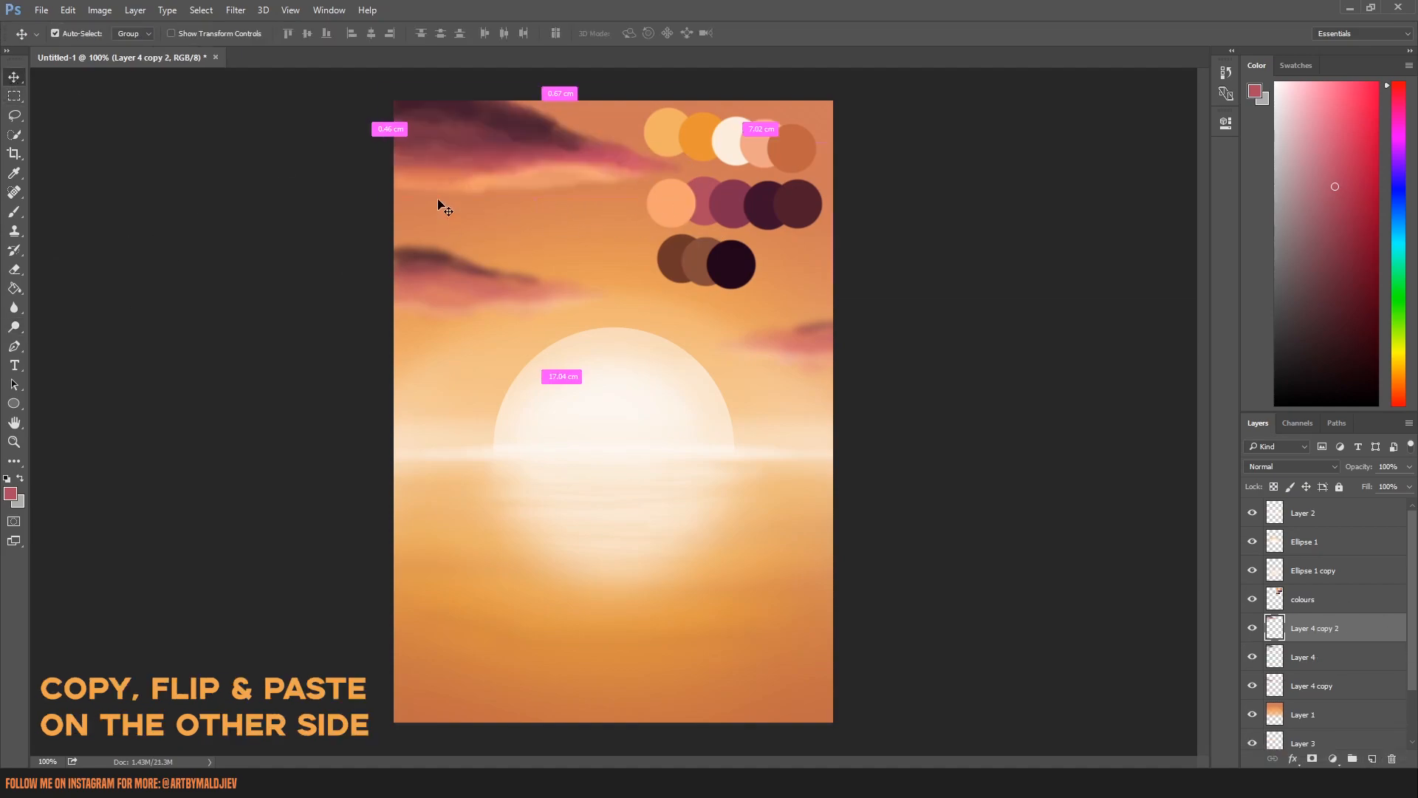
Flip the large cloud copy on Layer 4 copy 2 horizontally and place it at the sky's right edge above the small cloud.
{"action": "key", "text": "ctrl+t"}
{"action": "right_click", "coordinate": [608, 186]}
{"action": "left_click", "coordinate": [674, 404]}
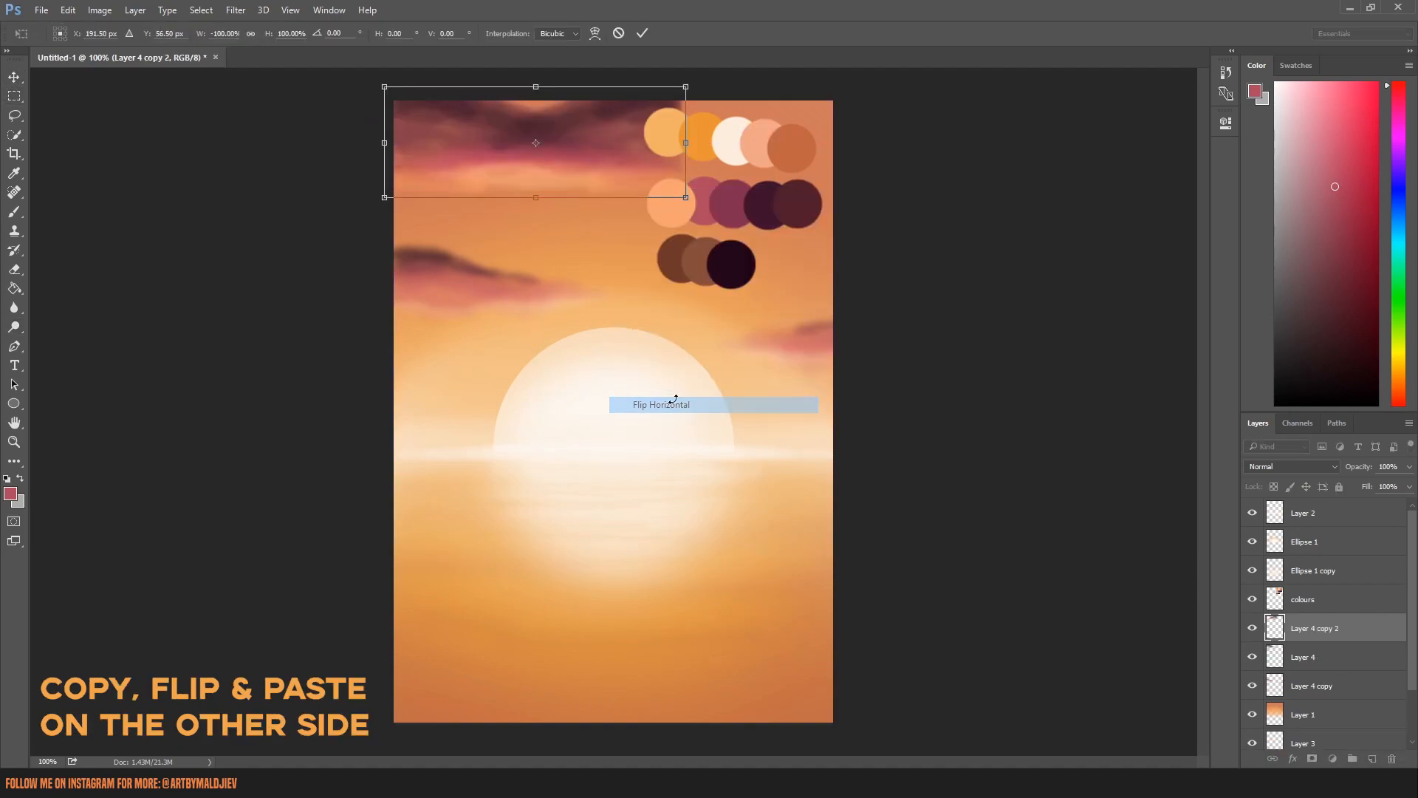
{"action": "left_click_drag", "start_coordinate": [609, 135], "coordinate": [825, 208]}
{"action": "left_click_drag", "start_coordinate": [751, 172], "coordinate": [757, 164]}
{"action": "left_click", "coordinate": [14, 77]}
{"action": "left_click", "coordinate": [636, 297]}
{"action": "left_click_drag", "start_coordinate": [828, 217], "coordinate": [813, 235]}
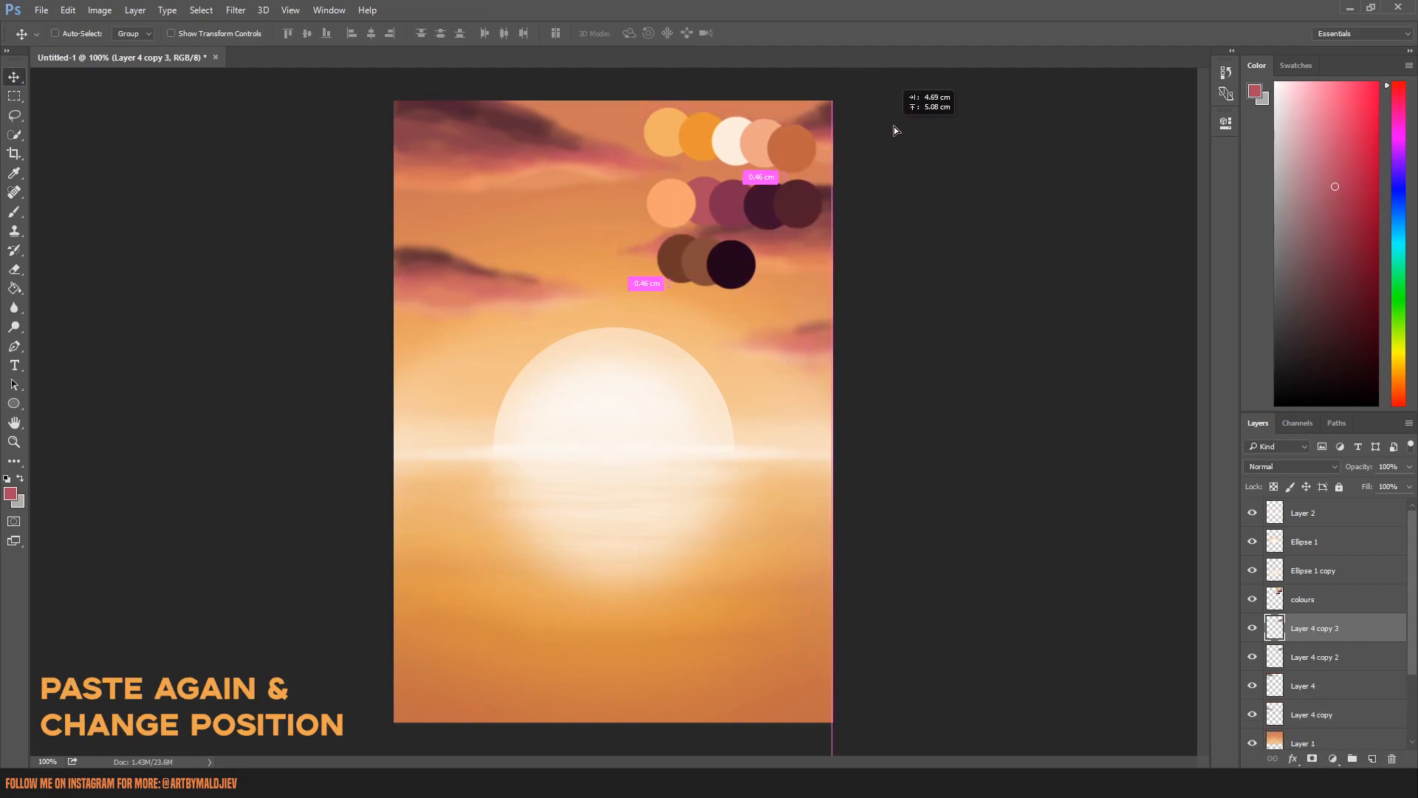
Place another copy of the large cloud, Layer 4 copy 3, in the sky's upper-right corner and adjust its shape with Free Transform.
{"action": "left_click_drag", "start_coordinate": [894, 127], "coordinate": [809, 109]}
{"action": "key", "text": "ctrl+t"}
{"action": "left_click_drag", "start_coordinate": [886, 158], "coordinate": [881, 179]}
{"action": "left_click_drag", "start_coordinate": [720, 146], "coordinate": [716, 151]}
{"action": "left_click", "coordinate": [14, 77]}
{"action": "left_click", "coordinate": [636, 297]}
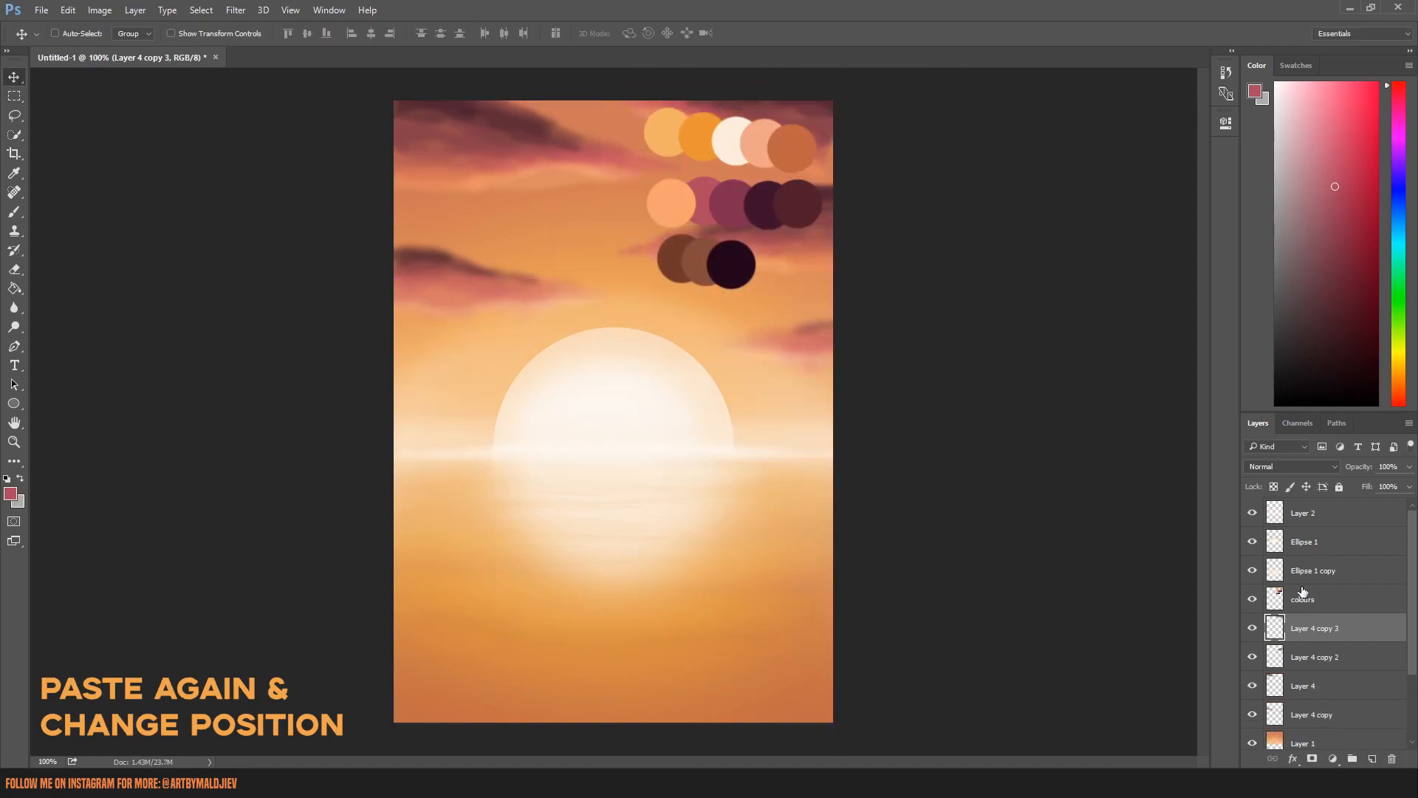
Hide the colours layer and widen the upper-right corner cloud with Free Transform.
{"action": "left_click", "coordinate": [1252, 599]}
{"action": "key", "text": "ctrl+t"}
{"action": "left_click_drag", "start_coordinate": [848, 127], "coordinate": [862, 130]}
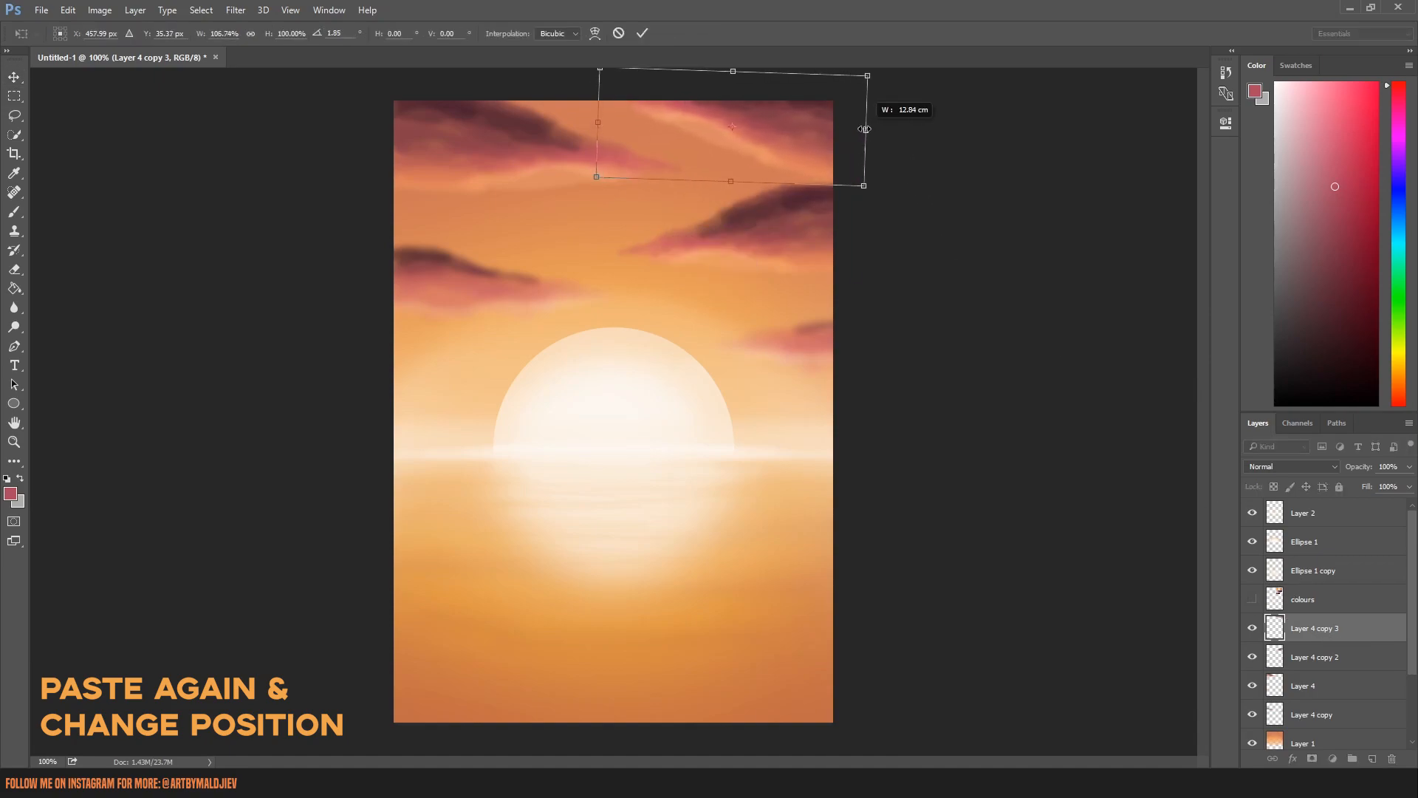
{"action": "key", "text": "e"}
{"action": "left_click", "coordinate": [634, 301]}
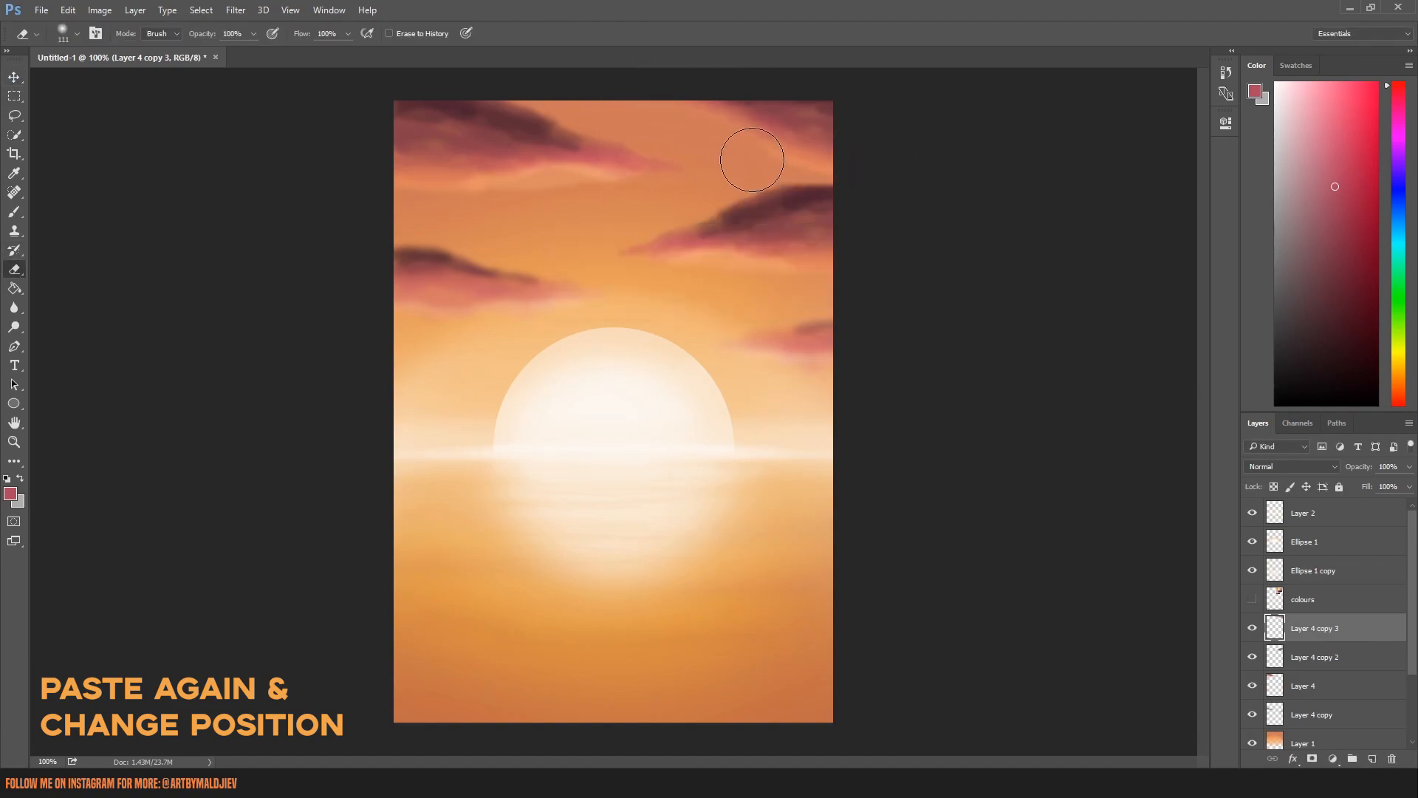
Stretch the upper-right corner cloud further along the sky's top edge.
{"action": "key", "text": "v"}
{"action": "key", "text": "ctrl+t"}
{"action": "mouse_move", "coordinate": [848, 135]}
{"action": "left_mouse_down"}
{"action": "mouse_move", "coordinate": [764, 141]}
{"action": "mouse_move", "coordinate": [873, 139]}
{"action": "left_mouse_up"}
{"action": "left_click", "coordinate": [14, 77]}
{"action": "left_click", "coordinate": [645, 295]}
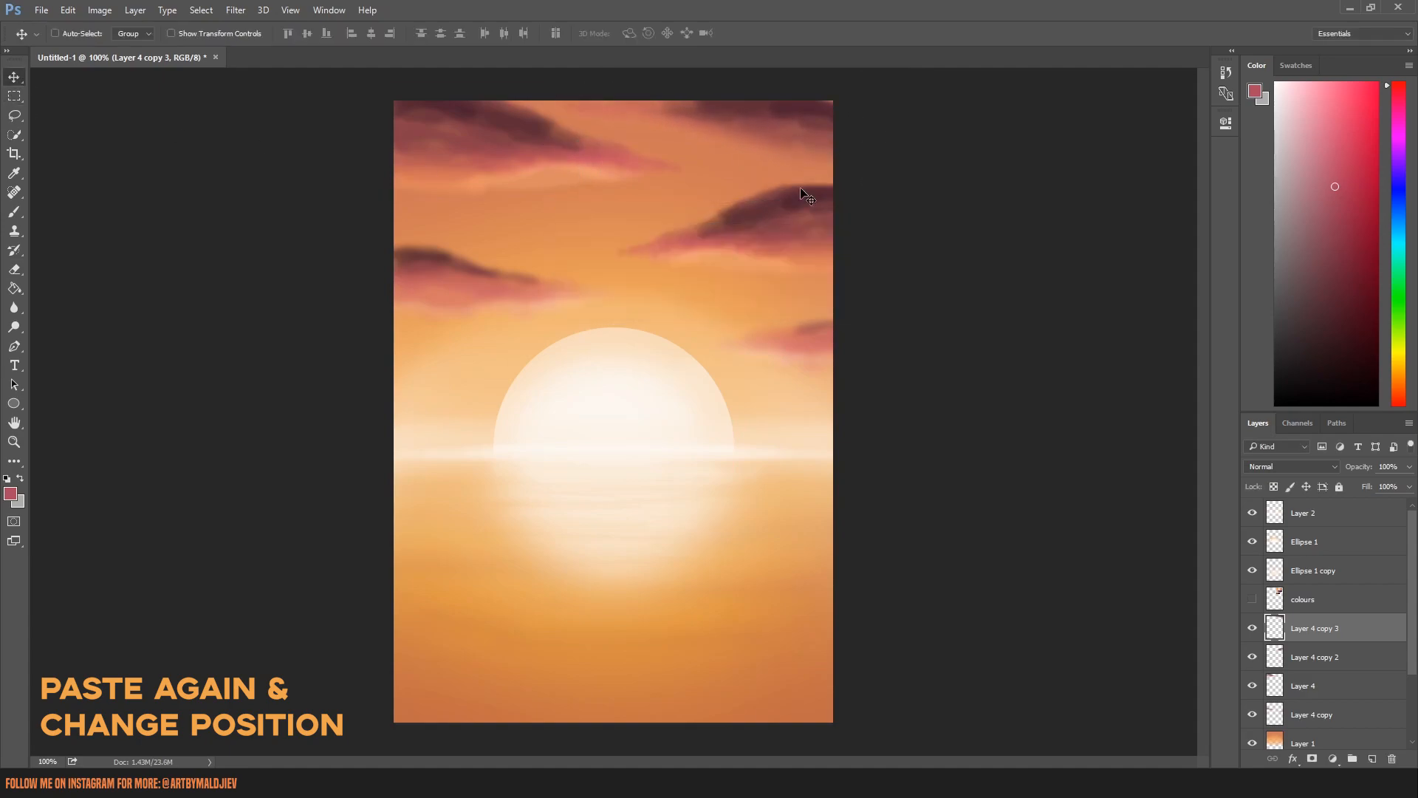
Brush a small rose cloud across the sun's left side on Layer 4 and brighten it with peach at 13% opacity.
{"action": "left_click", "coordinate": [14, 211]}
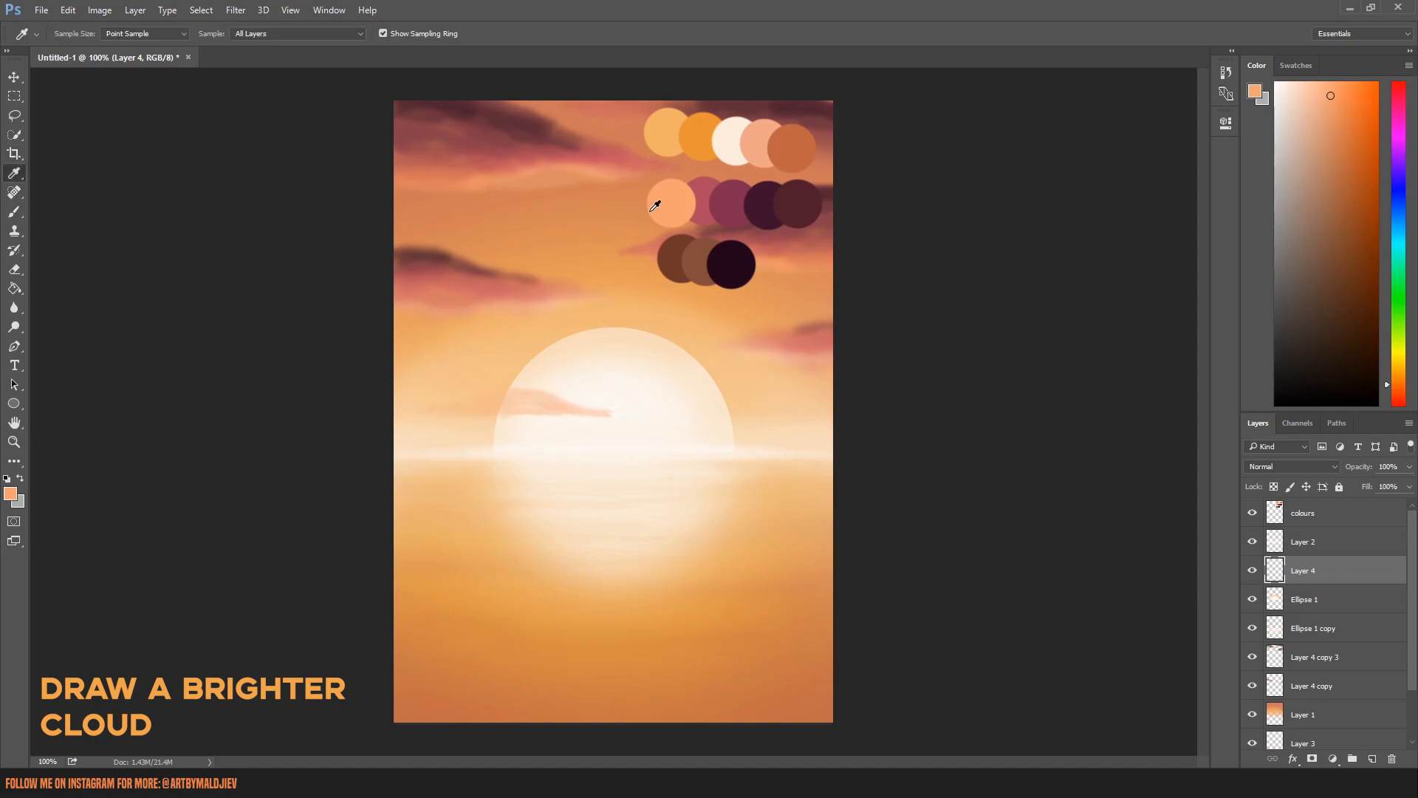
{"action": "left_click", "coordinate": [703, 196], "text": "alt"}
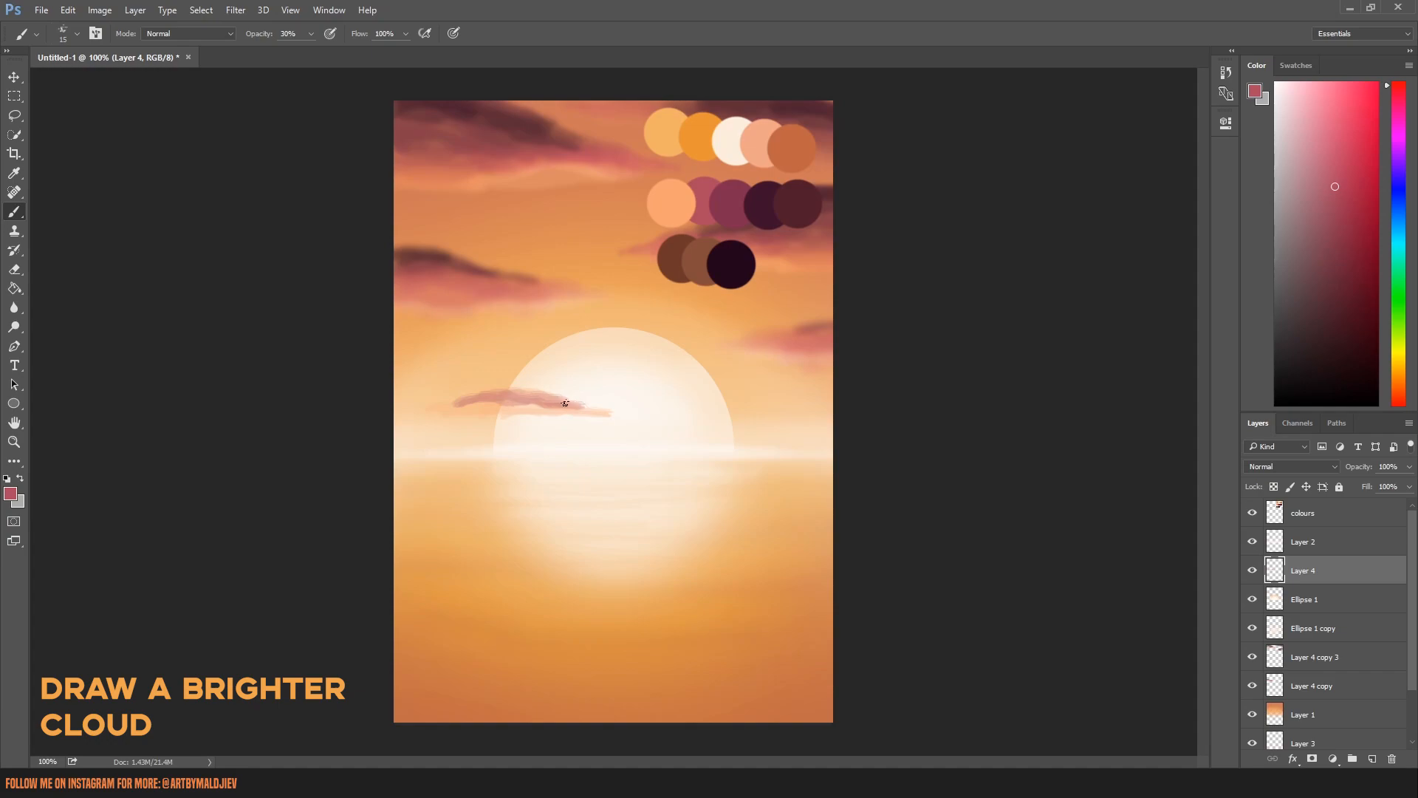
{"action": "left_click", "coordinate": [14, 173]}
{"action": "left_click", "coordinate": [671, 198]}
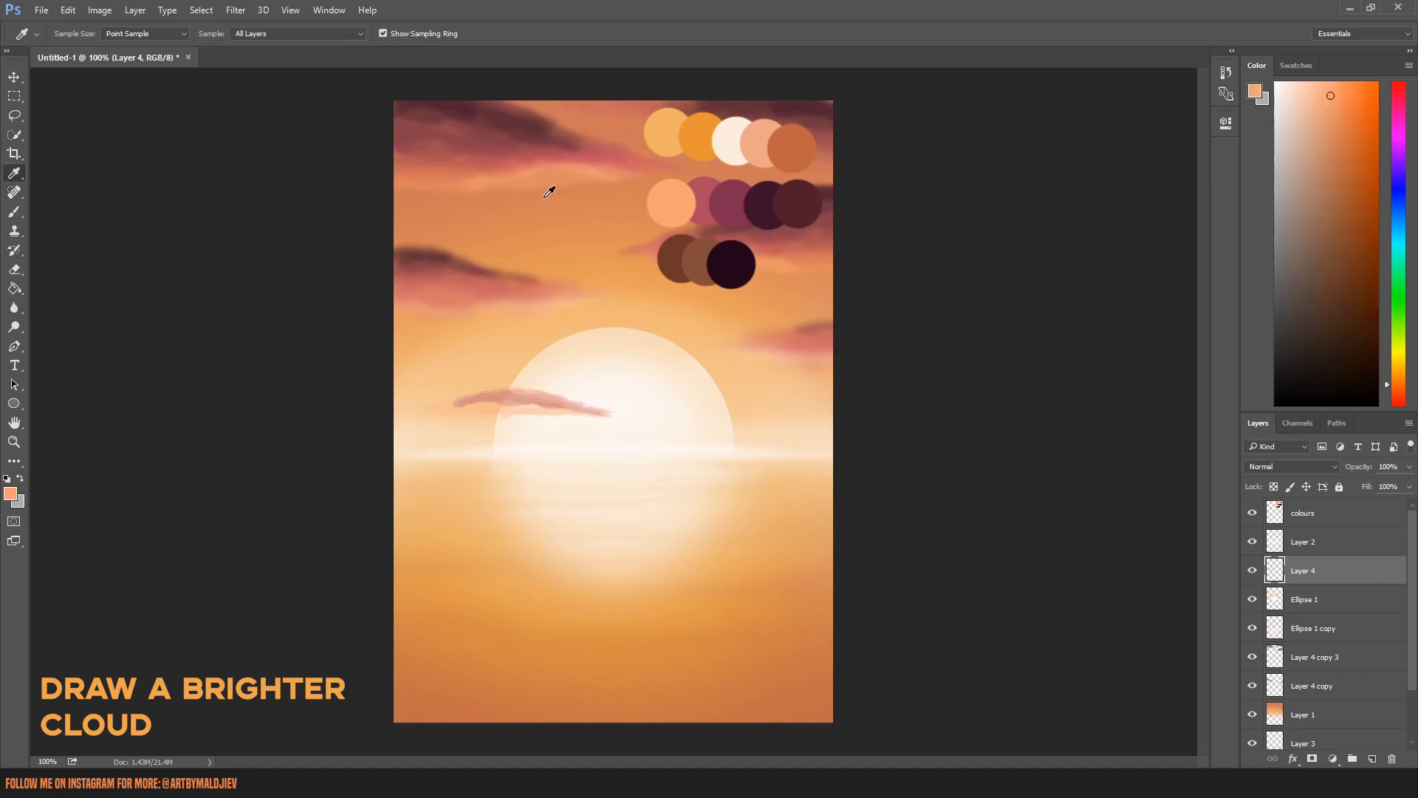
{"action": "key", "text": "b"}
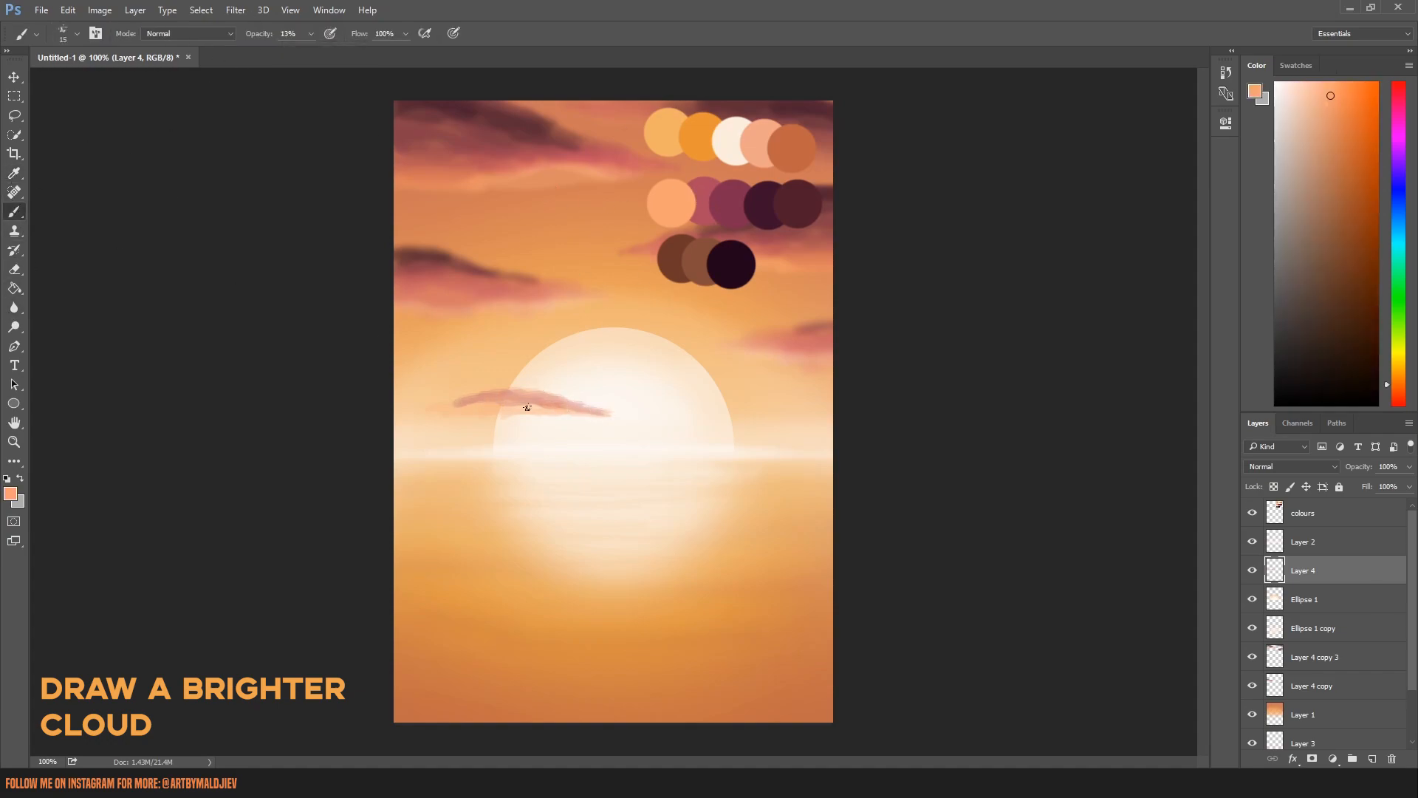
Apply a 2.5 px Gaussian Blur to the small cloud over the sun and darken its shadows with the Burn tool.
{"action": "key", "text": "h"}
{"action": "left_click", "coordinate": [236, 9]}
{"action": "left_click", "coordinate": [473, 222]}
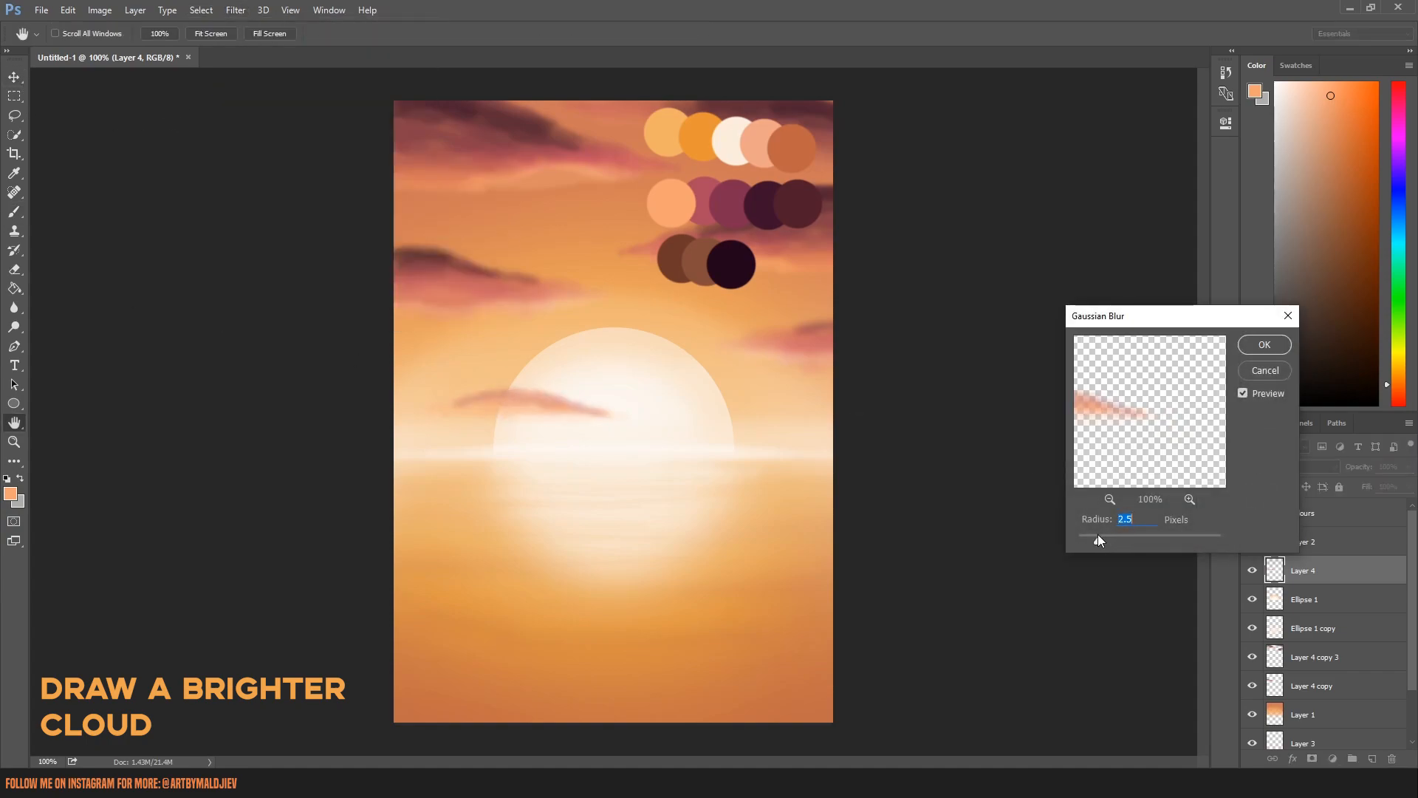
{"action": "key", "text": "Return"}
{"action": "right_click", "coordinate": [14, 327]}
{"action": "left_click", "coordinate": [75, 341]}
{"action": "right_click", "coordinate": [14, 327]}
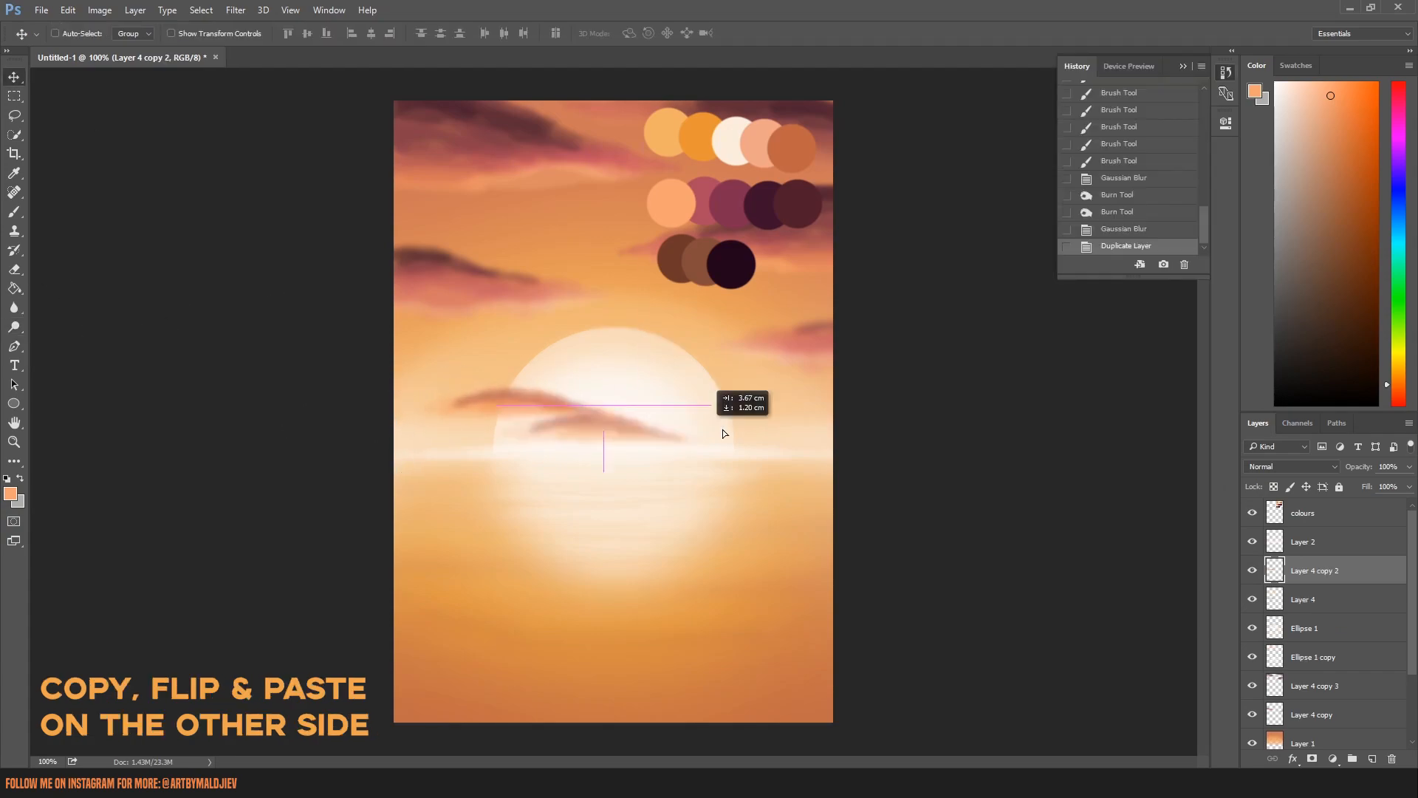
Flip the small cloud's copy horizontally and place it over the sun's right side just above the horizon.
{"action": "right_click", "coordinate": [777, 436]}
{"action": "left_click", "coordinate": [820, 656]}
{"action": "key", "text": "v"}
{"action": "left_click", "coordinate": [634, 297]}
{"action": "left_click_drag", "start_coordinate": [759, 437], "coordinate": [731, 440]}
Merge the small cloud layers and the large clouds of Layer 4 copy 3 into one layer.
{"action": "left_click", "coordinate": [1342, 593], "text": "ctrl"}
{"action": "right_click", "coordinate": [1342, 585]}
{"action": "left_click", "coordinate": [1232, 537]}
{"action": "left_click", "coordinate": [1351, 654], "text": "ctrl"}
{"action": "right_click", "coordinate": [1350, 654]}
{"action": "left_click", "coordinate": [1233, 542]}
Duplicate the merged cloud layer, flip the copy vertically and move it down over the water.
{"action": "left_click_drag", "start_coordinate": [1318, 572], "coordinate": [1371, 758]}
{"action": "key", "text": "ctrl+t"}
{"action": "right_click", "coordinate": [812, 406]}
{"action": "left_click", "coordinate": [850, 656]}
{"action": "left_click", "coordinate": [14, 76]}
{"action": "left_click", "coordinate": [634, 297]}
{"action": "left_click_drag", "start_coordinate": [667, 207], "coordinate": [669, 577]}
Resize the flipped clouds and shift them down to mirror the sky's clouds below the horizon.
{"action": "key", "text": "ctrl+t"}
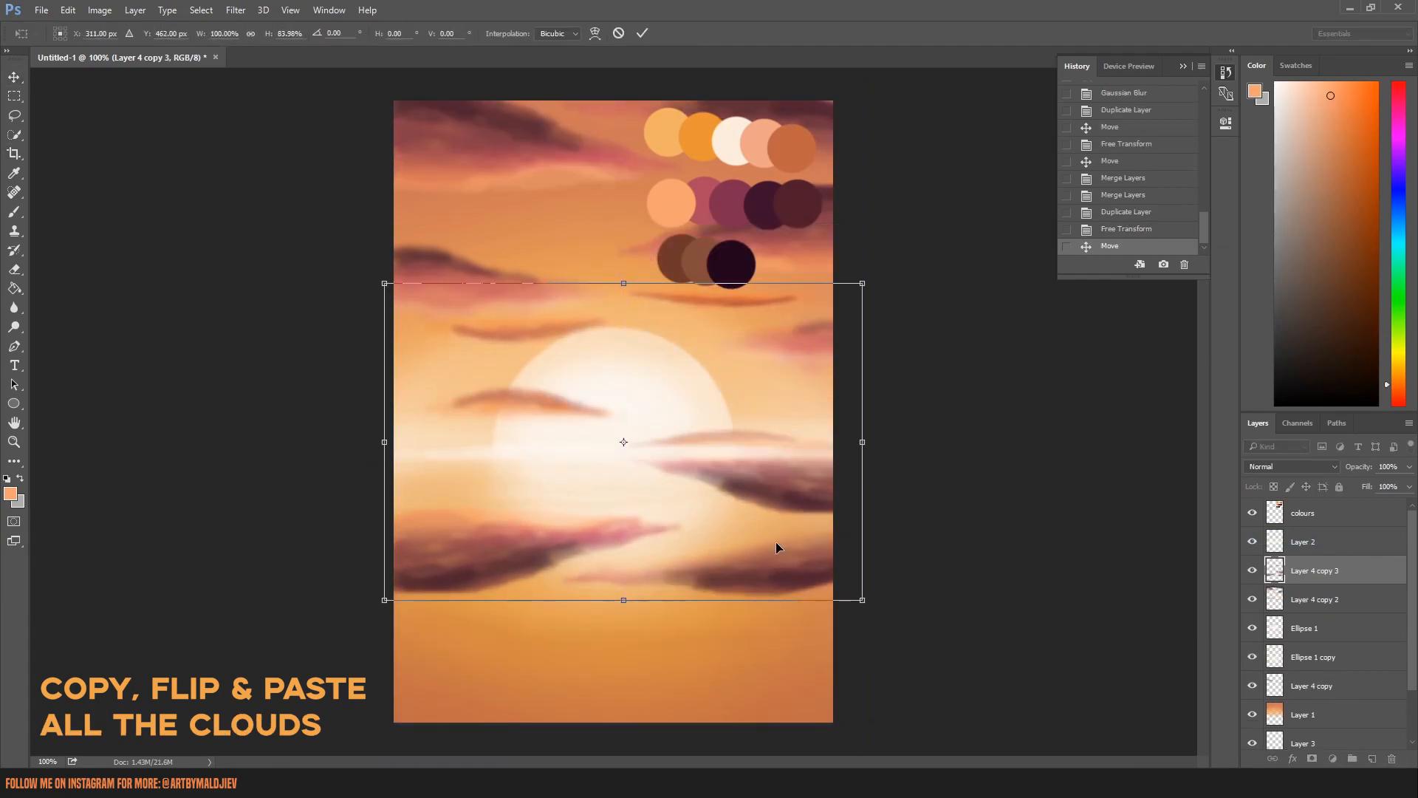
{"action": "left_click_drag", "start_coordinate": [862, 601], "coordinate": [934, 601]}
{"action": "left_click_drag", "start_coordinate": [754, 380], "coordinate": [753, 555]}
{"action": "left_click", "coordinate": [14, 77]}
{"action": "left_click", "coordinate": [634, 297]}
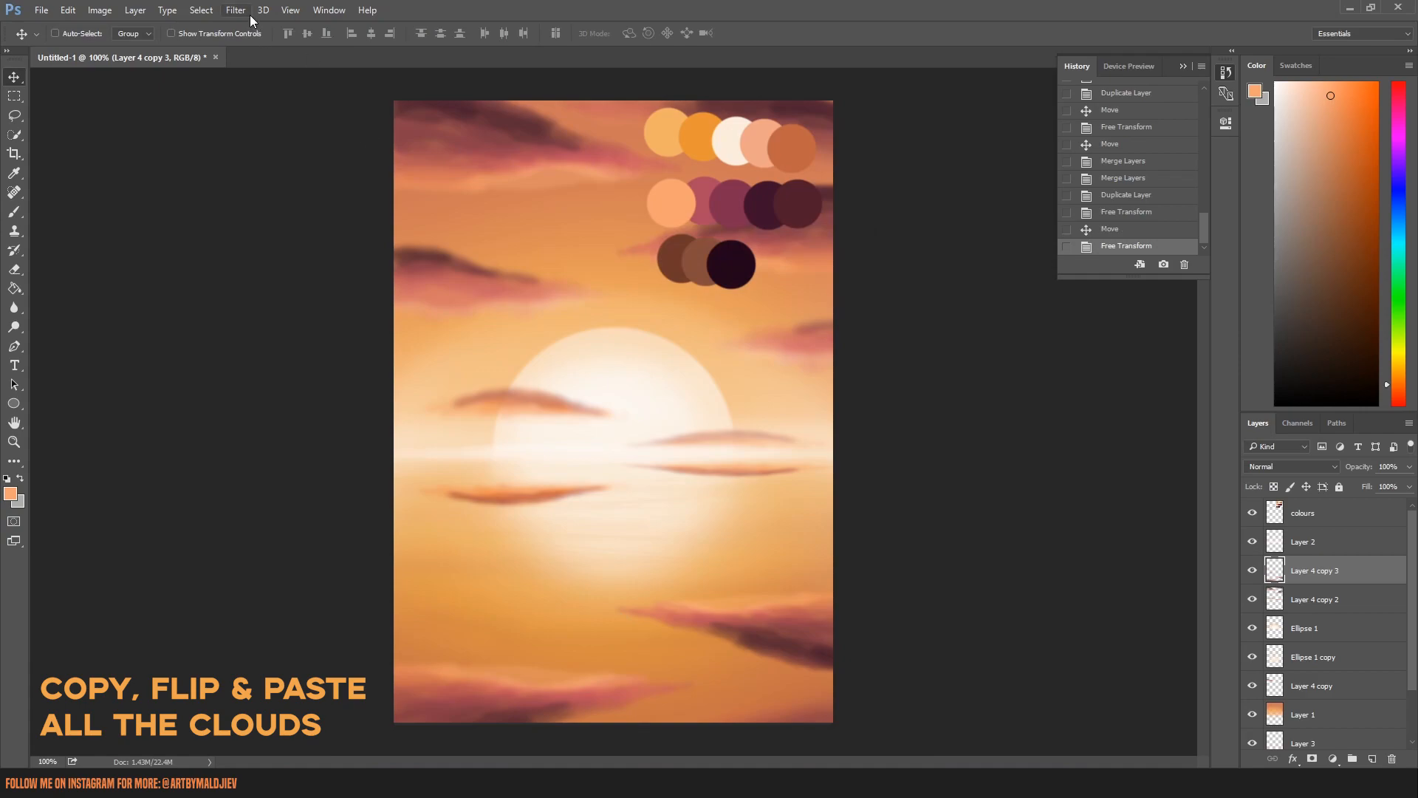
Apply a strong Gaussian Blur to the reflected clouds on Layer 4 copy 3 and duplicate the layer.
{"action": "left_click", "coordinate": [240, 11]}
{"action": "mouse_move", "coordinate": [255, 174]}
{"action": "left_click", "coordinate": [451, 235]}
{"action": "left_click_drag", "start_coordinate": [1093, 541], "coordinate": [1144, 541]}
{"action": "left_click", "coordinate": [1265, 344]}
{"action": "left_click_drag", "start_coordinate": [1314, 571], "coordinate": [1372, 759]}
Erase parts of the blurred cloud reflections over the water and the sun's reflection.
{"action": "left_click", "coordinate": [14, 270]}
{"action": "left_click_drag", "start_coordinate": [728, 634], "coordinate": [580, 691]}
{"action": "left_click_drag", "start_coordinate": [853, 626], "coordinate": [796, 628]}
{"action": "mouse_move", "coordinate": [536, 535]}
{"action": "left_mouse_down"}
{"action": "mouse_move", "coordinate": [580, 501]}
{"action": "mouse_move", "coordinate": [591, 526]}
{"action": "left_mouse_up"}
Brighten the sun's water reflection on Ellipse 1 copy with the Dodge tool.
{"action": "scroll", "coordinate": [1322, 591], "scroll_direction": "down", "scroll_amount": 1}
{"action": "left_click", "coordinate": [1314, 649]}
{"action": "key", "text": "o"}
{"action": "left_click_drag", "start_coordinate": [590, 527], "coordinate": [595, 555]}
{"action": "left_click", "coordinate": [1183, 67]}
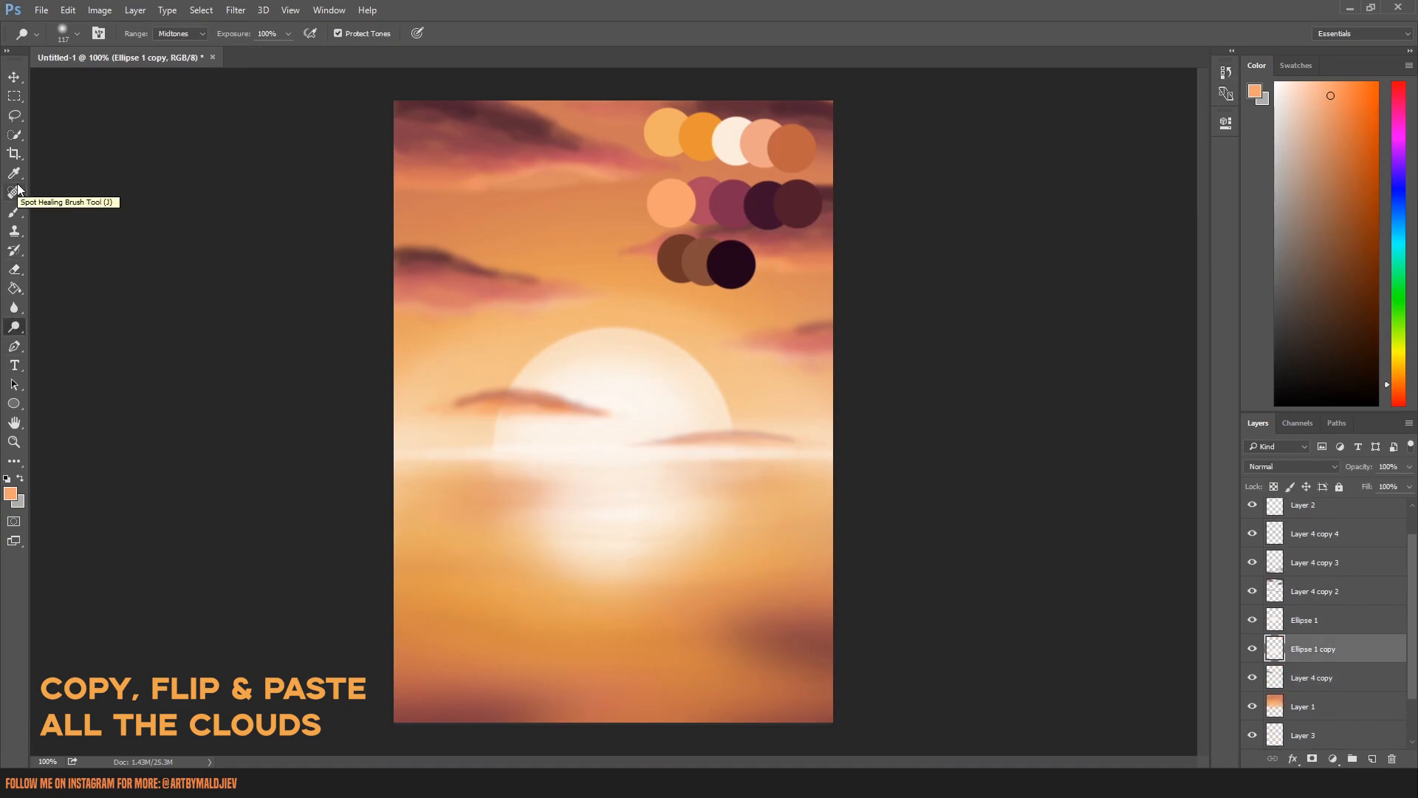
Create a new layer named Layer 4 and move it to the top of the layer stack.
{"action": "left_click", "coordinate": [14, 212]}
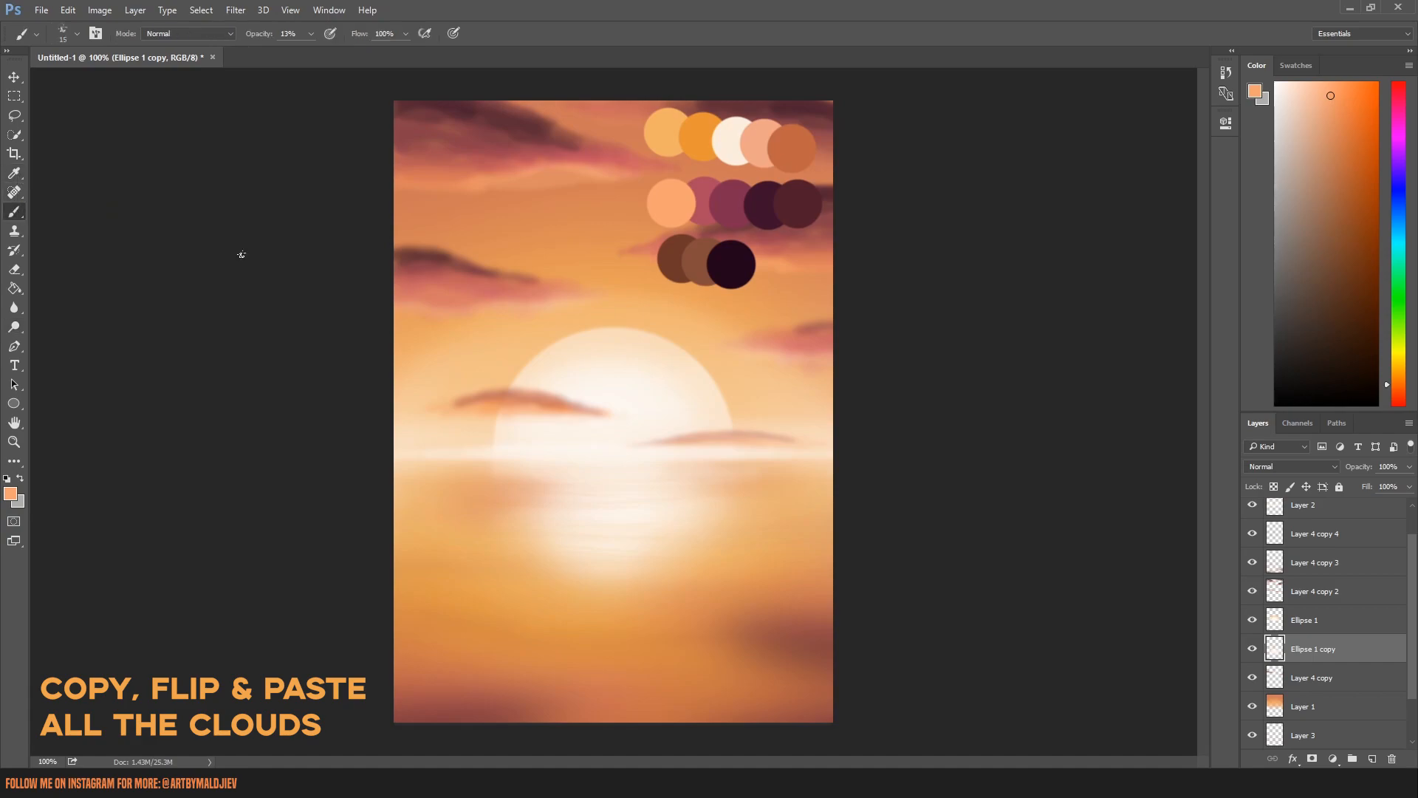
{"action": "left_click", "coordinate": [1321, 706]}
{"action": "left_click", "coordinate": [1409, 423]}
{"action": "left_click", "coordinate": [1301, 307]}
{"action": "left_click", "coordinate": [835, 248]}
{"action": "left_click_drag", "start_coordinate": [1322, 703], "coordinate": [1323, 510]}
Draw a small flock of dark purple birds to the upper left of the sun with a tiny brush at 100% opacity.
{"action": "right_click", "coordinate": [624, 432]}
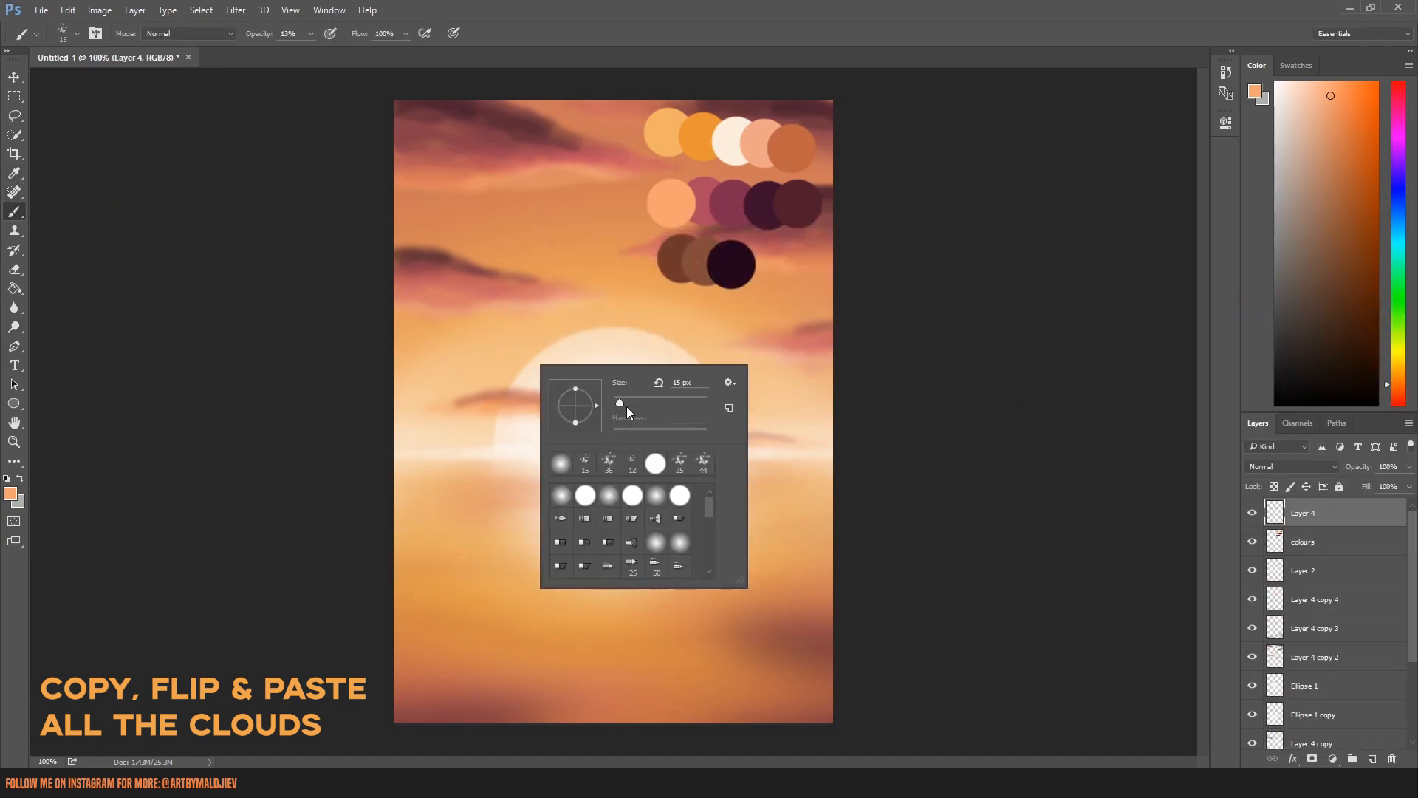
{"action": "left_click", "coordinate": [14, 173]}
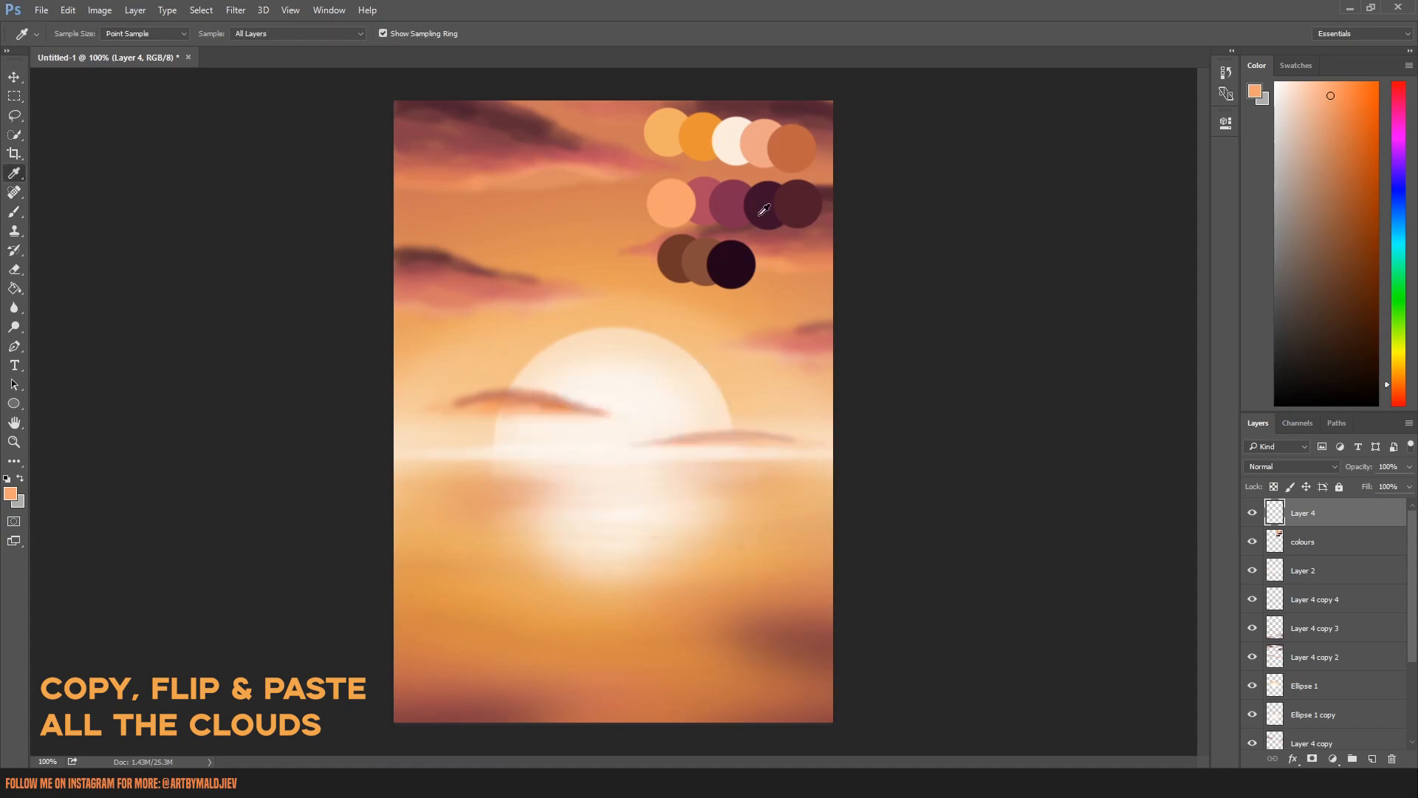
{"action": "left_click", "coordinate": [761, 211]}
{"action": "left_click", "coordinate": [14, 212]}
{"action": "left_click", "coordinate": [311, 34]}
{"action": "left_click_drag", "start_coordinate": [491, 352], "coordinate": [495, 353]}
{"action": "right_click", "coordinate": [490, 360]}
{"action": "left_click_drag", "start_coordinate": [565, 402], "coordinate": [560, 402]}
{"action": "left_click_drag", "start_coordinate": [481, 356], "coordinate": [490, 357]}
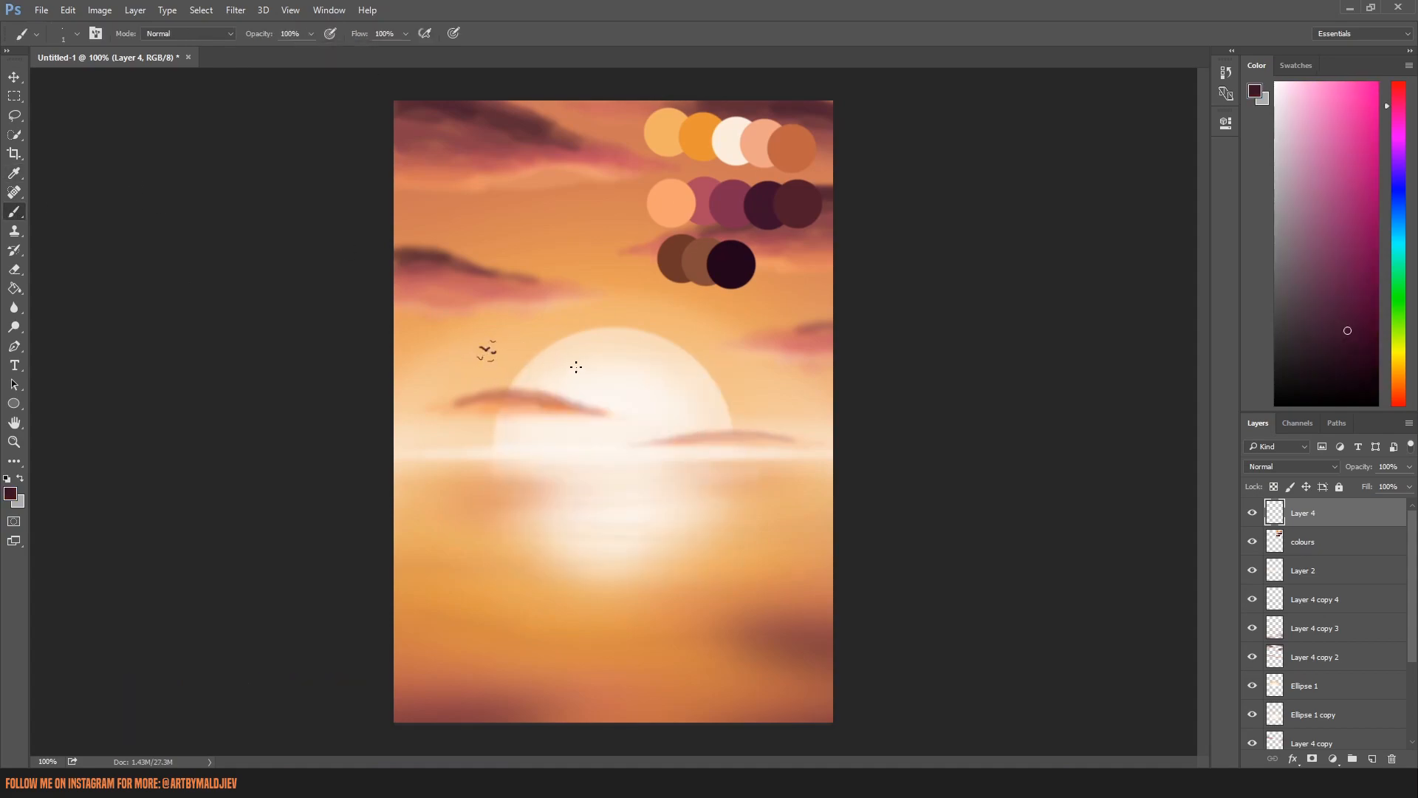
Fade the birds with strokes of the Eraser, adjusting its size and opacity.
{"action": "left_click", "coordinate": [1409, 467]}
{"action": "left_click", "coordinate": [14, 328]}
{"action": "left_click", "coordinate": [14, 270]}
{"action": "right_click", "coordinate": [585, 353]}
{"action": "left_click", "coordinate": [668, 397]}
{"action": "left_click", "coordinate": [254, 34]}
{"action": "left_click", "coordinate": [189, 53]}
{"action": "left_click", "coordinate": [502, 349]}
{"action": "right_click", "coordinate": [514, 366]}
{"action": "left_click", "coordinate": [605, 409]}
{"action": "left_click_drag", "start_coordinate": [492, 348], "coordinate": [479, 368]}
Adjust the flock of birds with Free Transform and apply the transformation.
{"action": "left_click", "coordinate": [14, 77]}
{"action": "key", "text": "ctrl+t"}
{"action": "left_click_drag", "start_coordinate": [543, 309], "coordinate": [542, 303]}
{"action": "left_click", "coordinate": [14, 212]}
{"action": "left_click", "coordinate": [650, 290]}
Create Layer 5 and paint a dark purple island silhouette along the bottom of the canvas with a hard round brush.
{"action": "left_click", "coordinate": [1409, 429]}
{"action": "left_click", "coordinate": [1256, 307]}
{"action": "key", "text": "Return"}
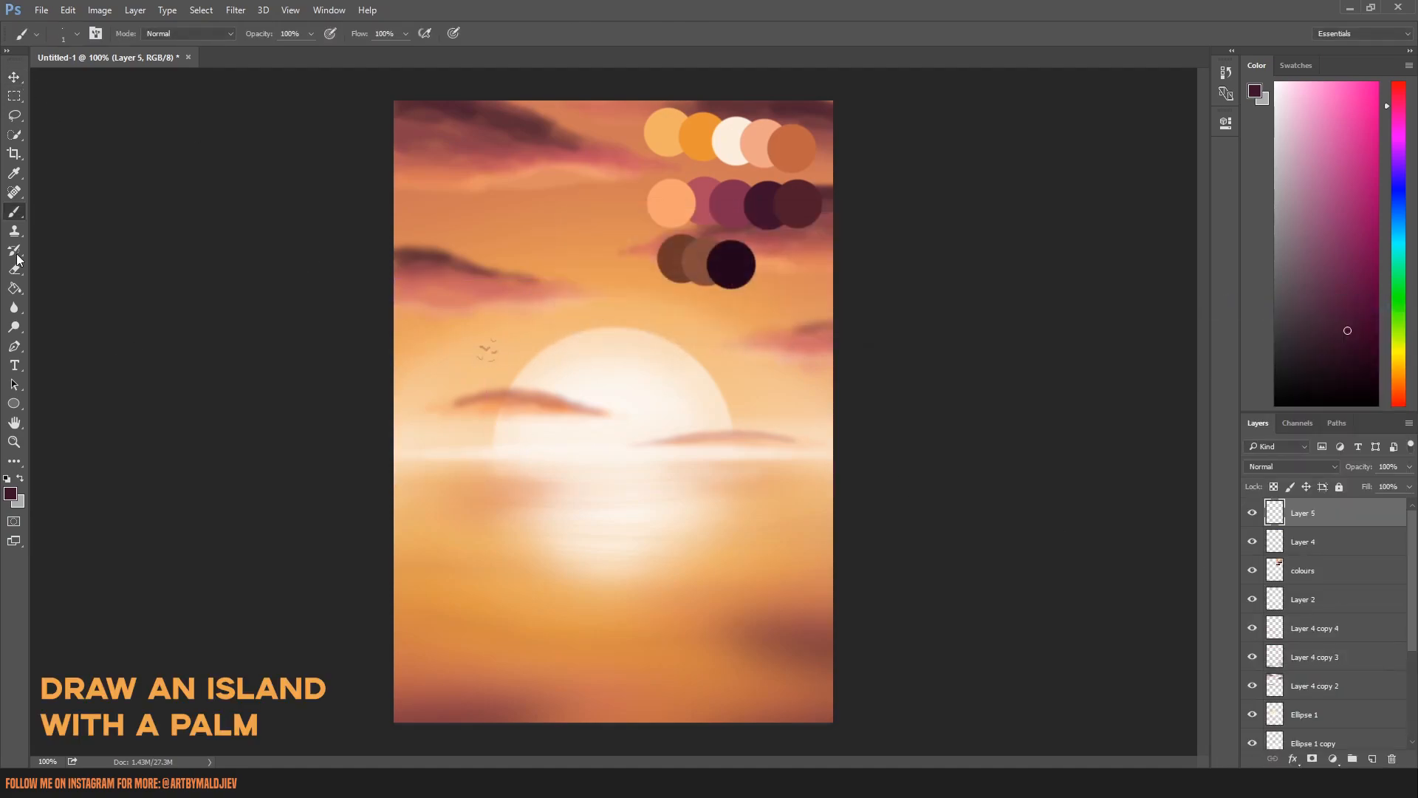
{"action": "right_click", "coordinate": [541, 606]}
{"action": "key", "text": "Return"}
{"action": "mouse_move", "coordinate": [441, 669]}
{"action": "left_mouse_down"}
{"action": "mouse_move", "coordinate": [510, 711]}
{"action": "mouse_move", "coordinate": [488, 710]}
{"action": "mouse_move", "coordinate": [498, 720]}
{"action": "mouse_move", "coordinate": [400, 685]}
{"action": "mouse_move", "coordinate": [428, 666]}
{"action": "mouse_move", "coordinate": [568, 722]}
{"action": "mouse_move", "coordinate": [623, 704]}
{"action": "mouse_move", "coordinate": [682, 718]}
{"action": "mouse_move", "coordinate": [745, 672]}
{"action": "mouse_move", "coordinate": [823, 676]}
{"action": "mouse_move", "coordinate": [503, 706]}
{"action": "mouse_move", "coordinate": [761, 672]}
{"action": "mouse_move", "coordinate": [388, 637]}
{"action": "mouse_move", "coordinate": [453, 671]}
{"action": "left_mouse_up"}
{"action": "right_click", "coordinate": [701, 583]}
{"action": "right_click", "coordinate": [551, 665]}
{"action": "left_click_drag", "start_coordinate": [645, 583], "coordinate": [636, 583]}
{"action": "mouse_move", "coordinate": [502, 663]}
{"action": "left_mouse_down"}
{"action": "mouse_move", "coordinate": [660, 662]}
{"action": "mouse_move", "coordinate": [845, 631]}
{"action": "mouse_move", "coordinate": [827, 611]}
{"action": "mouse_move", "coordinate": [772, 299]}
{"action": "mouse_move", "coordinate": [717, 199]}
{"action": "left_mouse_up"}
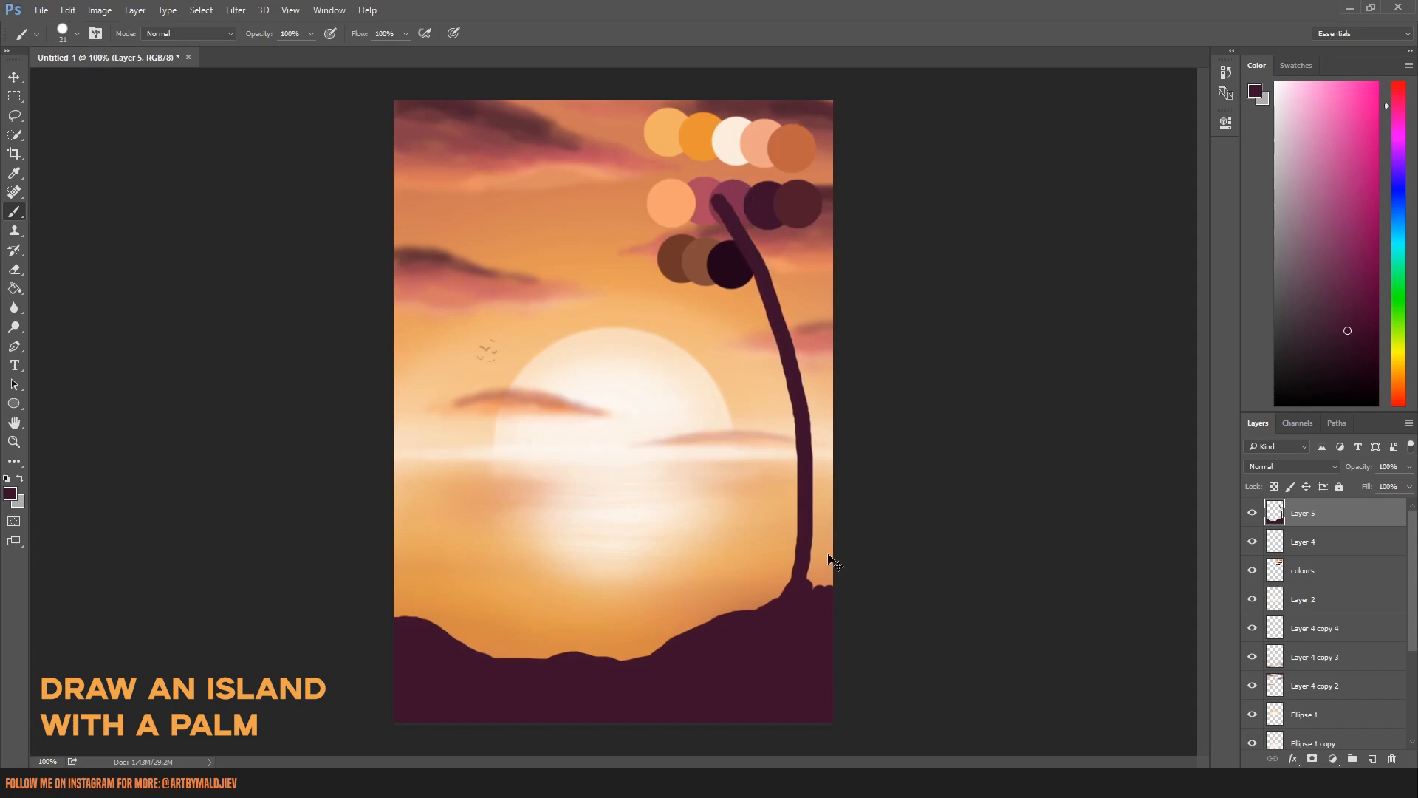
{"action": "key", "text": "ctrl+alt+z"}
{"action": "key", "text": "ctrl+alt+z"}
Paint a thick, curved dark purple palm trunk from the island's right side up to the colour swatches.
{"action": "left_click_drag", "start_coordinate": [734, 182], "coordinate": [812, 580]}
{"action": "key", "text": "ctrl+alt+z"}
{"action": "mouse_move", "coordinate": [839, 512]}
{"action": "left_mouse_down"}
{"action": "mouse_move", "coordinate": [781, 302]}
{"action": "mouse_move", "coordinate": [717, 161]}
{"action": "mouse_move", "coordinate": [792, 419]}
{"action": "mouse_move", "coordinate": [794, 622]}
{"action": "mouse_move", "coordinate": [827, 580]}
{"action": "mouse_move", "coordinate": [796, 352]}
{"action": "left_mouse_up"}
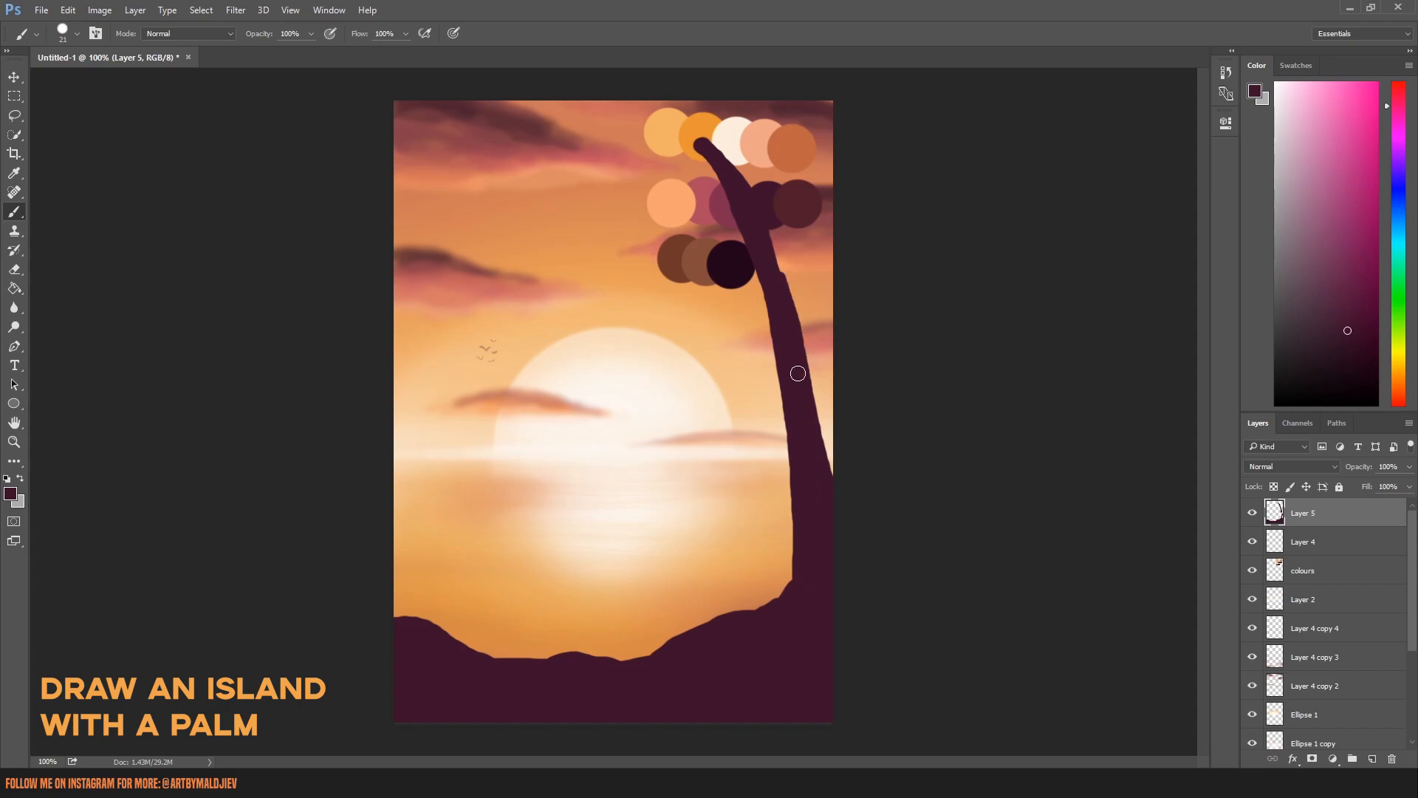
Reduce the brush size to 10 px, hide the colours layer and make Layer 5 active again.
{"action": "right_click", "coordinate": [711, 145]}
{"action": "left_click_drag", "start_coordinate": [793, 184], "coordinate": [790, 184]}
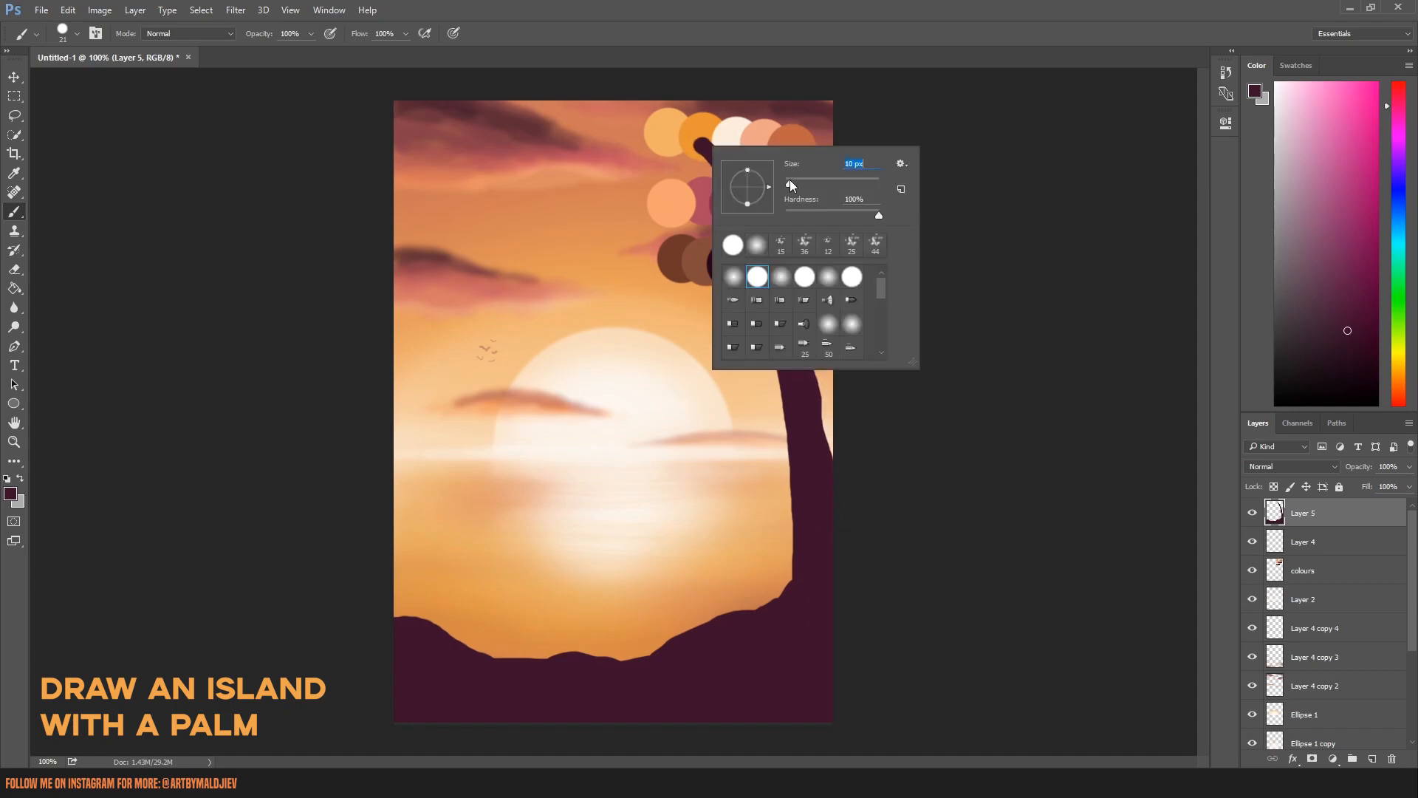
{"action": "left_click", "coordinate": [1303, 571]}
{"action": "left_click", "coordinate": [1252, 570]}
{"action": "left_click_drag", "start_coordinate": [694, 241], "coordinate": [776, 242]}
{"action": "left_click", "coordinate": [1303, 512]}
Paint dark purple palm fronds curving out from the trunk's top towards both sides of the canvas.
{"action": "right_click", "coordinate": [698, 200]}
{"action": "mouse_move", "coordinate": [688, 198]}
{"action": "left_mouse_down"}
{"action": "mouse_move", "coordinate": [664, 467]}
{"action": "mouse_move", "coordinate": [538, 445]}
{"action": "mouse_move", "coordinate": [438, 369]}
{"action": "mouse_move", "coordinate": [367, 264]}
{"action": "left_mouse_up"}
{"action": "mouse_move", "coordinate": [696, 179]}
{"action": "left_mouse_down"}
{"action": "mouse_move", "coordinate": [650, 152]}
{"action": "mouse_move", "coordinate": [676, 169]}
{"action": "left_mouse_up"}
{"action": "left_click_drag", "start_coordinate": [689, 177], "coordinate": [695, 123]}
{"action": "mouse_move", "coordinate": [698, 174]}
{"action": "left_mouse_down"}
{"action": "mouse_move", "coordinate": [774, 122]}
{"action": "mouse_move", "coordinate": [928, 192]}
{"action": "left_mouse_up"}
{"action": "mouse_move", "coordinate": [701, 189]}
{"action": "left_mouse_down"}
{"action": "mouse_move", "coordinate": [776, 183]}
{"action": "mouse_move", "coordinate": [916, 340]}
{"action": "left_mouse_up"}
{"action": "left_click_drag", "start_coordinate": [698, 194], "coordinate": [880, 481]}
Adjust the brush size and lengthen the drooping tips of the palm fronds, undoing one stroke.
{"action": "right_click", "coordinate": [920, 339]}
{"action": "left_click_drag", "start_coordinate": [1000, 379], "coordinate": [997, 379]}
{"action": "left_click_drag", "start_coordinate": [916, 339], "coordinate": [917, 363]}
{"action": "left_click_drag", "start_coordinate": [876, 467], "coordinate": [876, 513]}
{"action": "key", "text": "ctrl+z"}
{"action": "left_click_drag", "start_coordinate": [650, 398], "coordinate": [675, 484]}
{"action": "left_click_drag", "start_coordinate": [536, 445], "coordinate": [541, 473]}
{"action": "left_click_drag", "start_coordinate": [389, 237], "coordinate": [359, 304]}
Paint short leaflets along the hanging frond above the sun with a small hard brush at 53% opacity.
{"action": "right_click", "coordinate": [758, 261]}
{"action": "left_click", "coordinate": [804, 393]}
{"action": "left_click_drag", "start_coordinate": [839, 301], "coordinate": [835, 301]}
{"action": "key", "text": "Return"}
{"action": "key", "text": "3"}
{"action": "key", "text": "5"}
{"action": "mouse_move", "coordinate": [551, 405]}
{"action": "left_mouse_down"}
{"action": "mouse_move", "coordinate": [553, 433]}
{"action": "mouse_move", "coordinate": [611, 246]}
{"action": "left_mouse_up"}
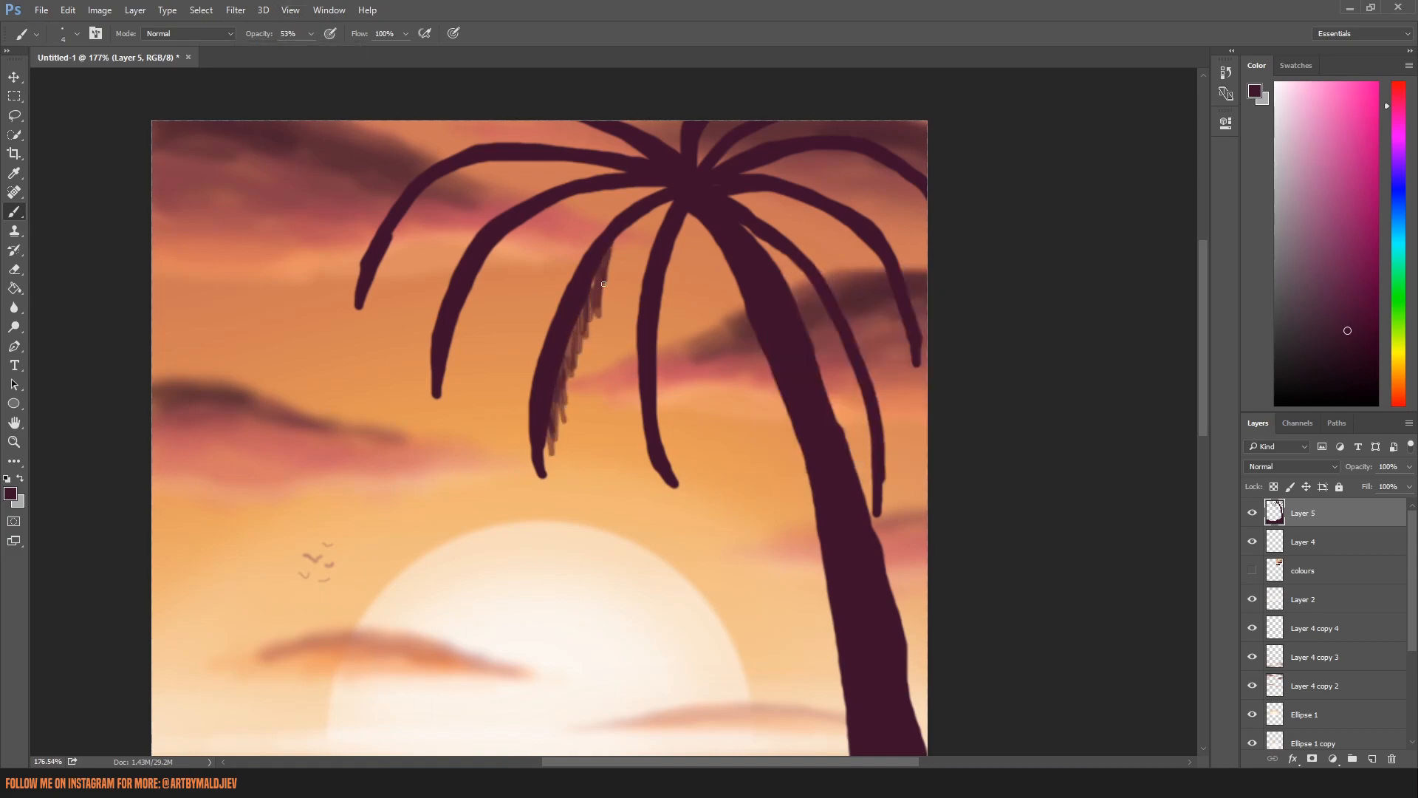
{"action": "left_click_drag", "start_coordinate": [547, 322], "coordinate": [515, 420]}
{"action": "left_click_drag", "start_coordinate": [620, 233], "coordinate": [613, 298]}
{"action": "left_click_drag", "start_coordinate": [662, 208], "coordinate": [649, 248]}
{"action": "mouse_move", "coordinate": [548, 473]}
{"action": "left_mouse_down"}
{"action": "mouse_move", "coordinate": [558, 522]}
{"action": "mouse_move", "coordinate": [547, 530]}
{"action": "left_mouse_up"}
Raise the brush opacity to 77% and paint leaflets along both sides of the two central hanging fronds.
{"action": "left_click_drag", "start_coordinate": [312, 34], "coordinate": [335, 37]}
{"action": "left_click_drag", "start_coordinate": [562, 391], "coordinate": [573, 441]}
{"action": "mouse_move", "coordinate": [606, 244]}
{"action": "left_mouse_down"}
{"action": "mouse_move", "coordinate": [603, 314]}
{"action": "mouse_move", "coordinate": [531, 353]}
{"action": "left_mouse_up"}
{"action": "left_click_drag", "start_coordinate": [649, 196], "coordinate": [591, 211]}
{"action": "left_click_drag", "start_coordinate": [650, 259], "coordinate": [613, 329]}
{"action": "left_click_drag", "start_coordinate": [641, 384], "coordinate": [623, 434]}
{"action": "left_click_drag", "start_coordinate": [680, 487], "coordinate": [697, 543]}
{"action": "left_click_drag", "start_coordinate": [681, 218], "coordinate": [684, 255]}
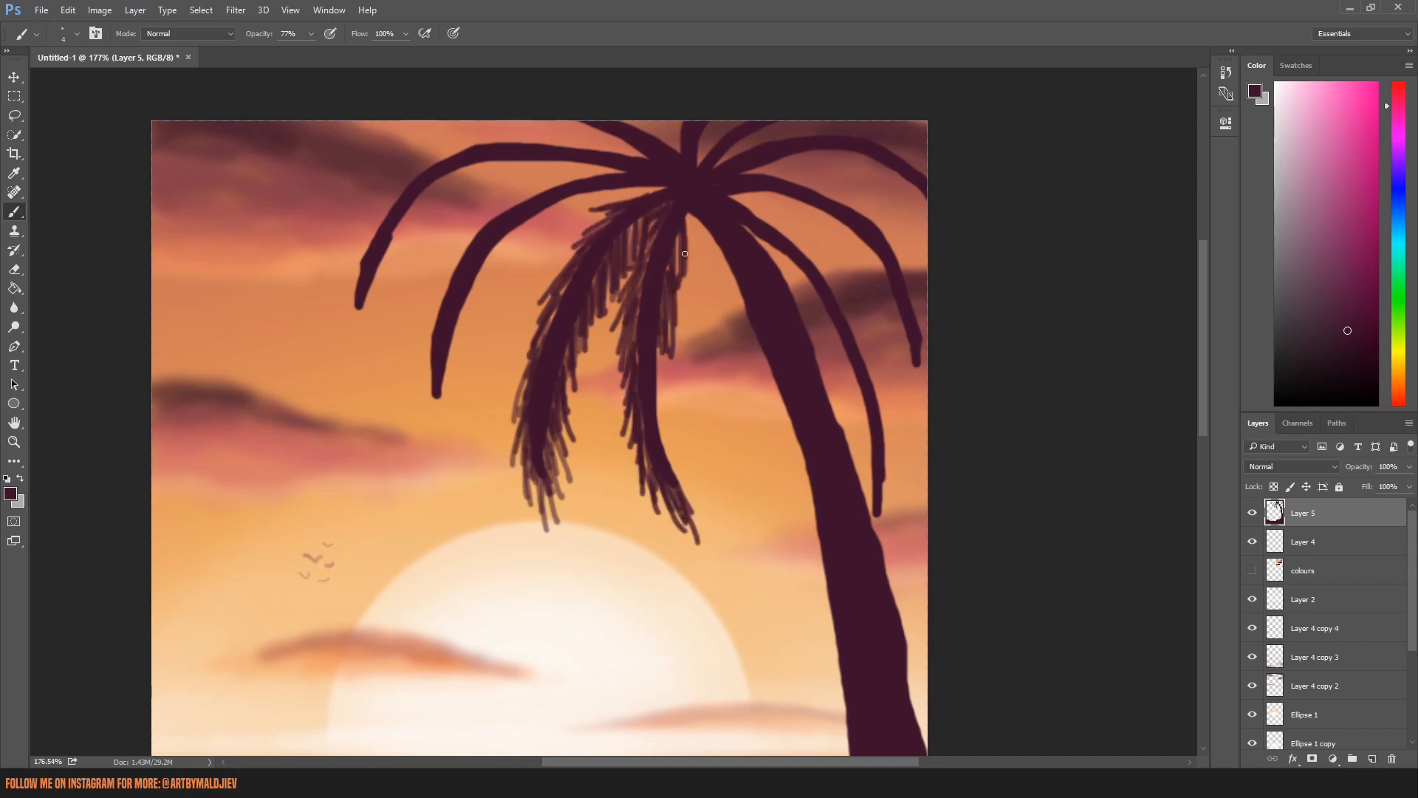
{"action": "left_click_drag", "start_coordinate": [666, 303], "coordinate": [681, 353]}
{"action": "left_click_drag", "start_coordinate": [662, 391], "coordinate": [684, 447]}
Paint leaflets along the remaining left, upper and right fronds to complete the palm's crown.
{"action": "mouse_move", "coordinate": [444, 345]}
{"action": "left_mouse_down"}
{"action": "mouse_move", "coordinate": [480, 251]}
{"action": "mouse_move", "coordinate": [577, 199]}
{"action": "left_mouse_up"}
{"action": "left_click_drag", "start_coordinate": [432, 317], "coordinate": [424, 444]}
{"action": "mouse_move", "coordinate": [487, 214]}
{"action": "left_mouse_down"}
{"action": "mouse_move", "coordinate": [451, 290]}
{"action": "mouse_move", "coordinate": [577, 178]}
{"action": "left_mouse_up"}
{"action": "mouse_move", "coordinate": [369, 340]}
{"action": "left_mouse_down"}
{"action": "mouse_move", "coordinate": [381, 262]}
{"action": "mouse_move", "coordinate": [466, 173]}
{"action": "left_mouse_up"}
{"action": "left_click_drag", "start_coordinate": [450, 192], "coordinate": [617, 163]}
{"action": "left_click_drag", "start_coordinate": [340, 355], "coordinate": [377, 241]}
{"action": "left_click_drag", "start_coordinate": [413, 258], "coordinate": [568, 163]}
{"action": "left_click_drag", "start_coordinate": [348, 277], "coordinate": [440, 159]}
{"action": "mouse_move", "coordinate": [414, 159]}
{"action": "left_mouse_down"}
{"action": "mouse_move", "coordinate": [634, 167]}
{"action": "mouse_move", "coordinate": [664, 130]}
{"action": "mouse_move", "coordinate": [887, 162]}
{"action": "left_mouse_up"}
{"action": "mouse_move", "coordinate": [761, 185]}
{"action": "left_mouse_down"}
{"action": "mouse_move", "coordinate": [827, 355]}
{"action": "mouse_move", "coordinate": [868, 376]}
{"action": "mouse_move", "coordinate": [813, 170]}
{"action": "mouse_move", "coordinate": [887, 369]}
{"action": "mouse_move", "coordinate": [919, 414]}
{"action": "left_mouse_up"}
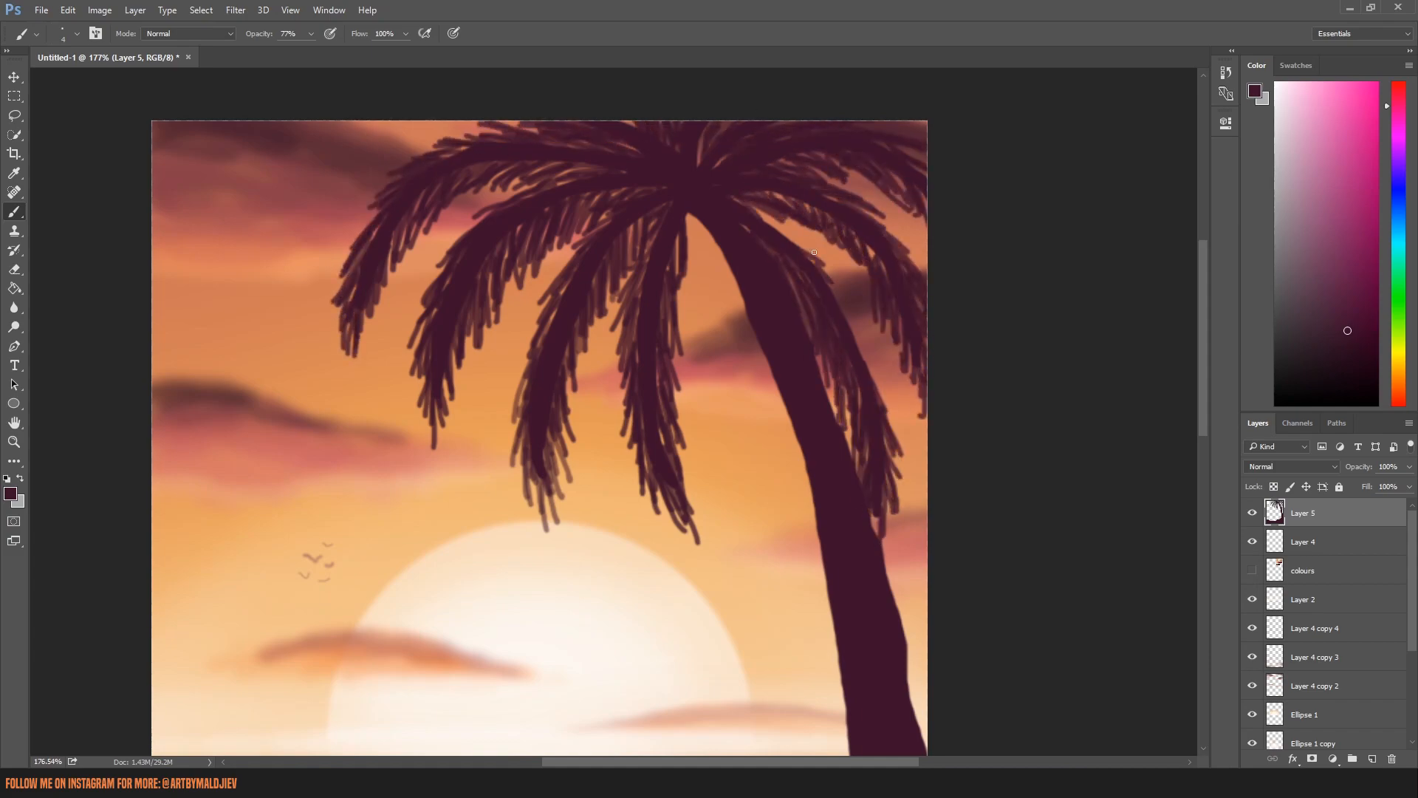
{"action": "left_click_drag", "start_coordinate": [311, 34], "coordinate": [267, 55]}
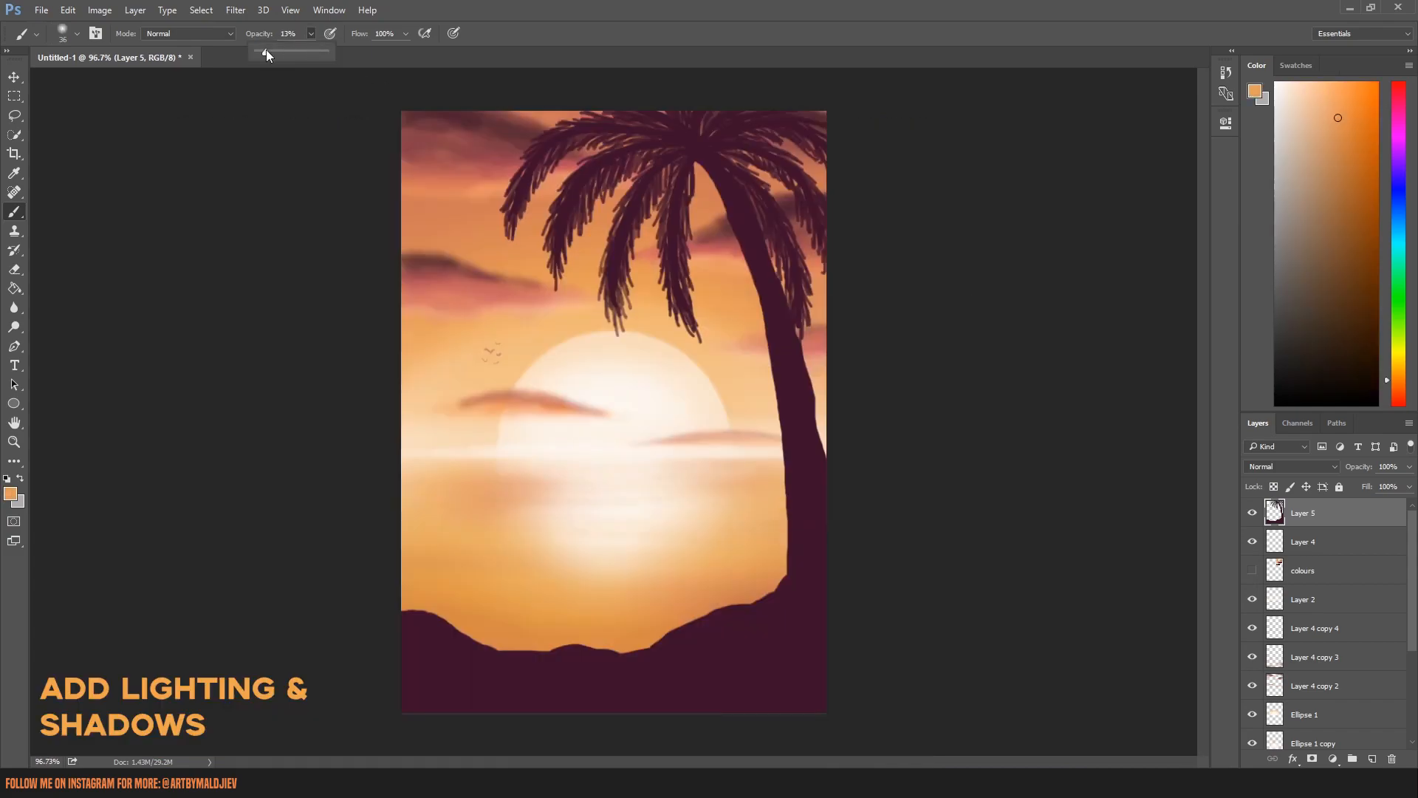
{"action": "left_click_drag", "start_coordinate": [704, 164], "coordinate": [795, 494]}
{"action": "key", "text": "ctrl+z"}
Shade the palm trunk and the island with a soft brush, adjusting its opacity and size between strokes.
{"action": "left_click_drag", "start_coordinate": [311, 34], "coordinate": [308, 54]}
{"action": "right_click", "coordinate": [706, 311]}
{"action": "left_click_drag", "start_coordinate": [797, 343], "coordinate": [804, 346]}
{"action": "mouse_move", "coordinate": [717, 194]}
{"action": "left_mouse_down"}
{"action": "mouse_move", "coordinate": [789, 576]}
{"action": "mouse_move", "coordinate": [517, 665]}
{"action": "mouse_move", "coordinate": [459, 642]}
{"action": "left_mouse_up"}
{"action": "mouse_move", "coordinate": [761, 591]}
{"action": "left_mouse_down"}
{"action": "mouse_move", "coordinate": [738, 595]}
{"action": "mouse_move", "coordinate": [769, 607]}
{"action": "left_mouse_up"}
{"action": "right_click", "coordinate": [802, 569]}
{"action": "left_click_drag", "start_coordinate": [901, 576], "coordinate": [910, 576]}
{"action": "left_click_drag", "start_coordinate": [765, 635], "coordinate": [386, 633]}
{"action": "left_click_drag", "start_coordinate": [801, 598], "coordinate": [791, 351]}
Brush soft light over the palm fronds and upper trunk, redoing the trunk stroke with a smaller brush.
{"action": "left_click_drag", "start_coordinate": [681, 166], "coordinate": [679, 276]}
{"action": "left_click_drag", "start_coordinate": [665, 166], "coordinate": [626, 281]}
{"action": "left_click_drag", "start_coordinate": [606, 170], "coordinate": [554, 164]}
{"action": "left_click_drag", "start_coordinate": [755, 216], "coordinate": [781, 282]}
{"action": "key", "text": "ctrl+z"}
{"action": "right_click", "coordinate": [823, 310]}
{"action": "left_click_drag", "start_coordinate": [931, 343], "coordinate": [905, 343]}
{"action": "left_click_drag", "start_coordinate": [758, 211], "coordinate": [804, 333]}
Fade the tips of the hanging palm fronds and the crown's centre with the Eraser.
{"action": "left_click", "coordinate": [14, 269]}
{"action": "right_click", "coordinate": [704, 291]}
{"action": "left_click_drag", "start_coordinate": [677, 256], "coordinate": [685, 325]}
{"action": "left_click_drag", "start_coordinate": [619, 258], "coordinate": [615, 329]}
{"action": "left_click_drag", "start_coordinate": [587, 178], "coordinate": [555, 263]}
{"action": "left_click_drag", "start_coordinate": [690, 148], "coordinate": [740, 146]}
Adjust the Eraser's opacity and fade the ends of the hanging fronds further.
{"action": "right_click", "coordinate": [687, 364]}
{"action": "left_click", "coordinate": [254, 34]}
{"action": "left_click_drag", "start_coordinate": [249, 53], "coordinate": [274, 53]}
{"action": "left_click_drag", "start_coordinate": [617, 307], "coordinate": [605, 329]}
{"action": "left_click_drag", "start_coordinate": [676, 292], "coordinate": [688, 330]}
{"action": "left_click_drag", "start_coordinate": [619, 285], "coordinate": [615, 328]}
{"action": "left_click_drag", "start_coordinate": [579, 203], "coordinate": [568, 258]}
{"action": "left_click_drag", "start_coordinate": [656, 259], "coordinate": [669, 299]}
Darken the palm and the island with the Burn tool.
{"action": "right_click", "coordinate": [14, 326]}
{"action": "left_click", "coordinate": [60, 341]}
{"action": "mouse_move", "coordinate": [729, 142]}
{"action": "left_mouse_down"}
{"action": "mouse_move", "coordinate": [754, 190]}
{"action": "mouse_move", "coordinate": [839, 640]}
{"action": "mouse_move", "coordinate": [358, 714]}
{"action": "left_mouse_up"}
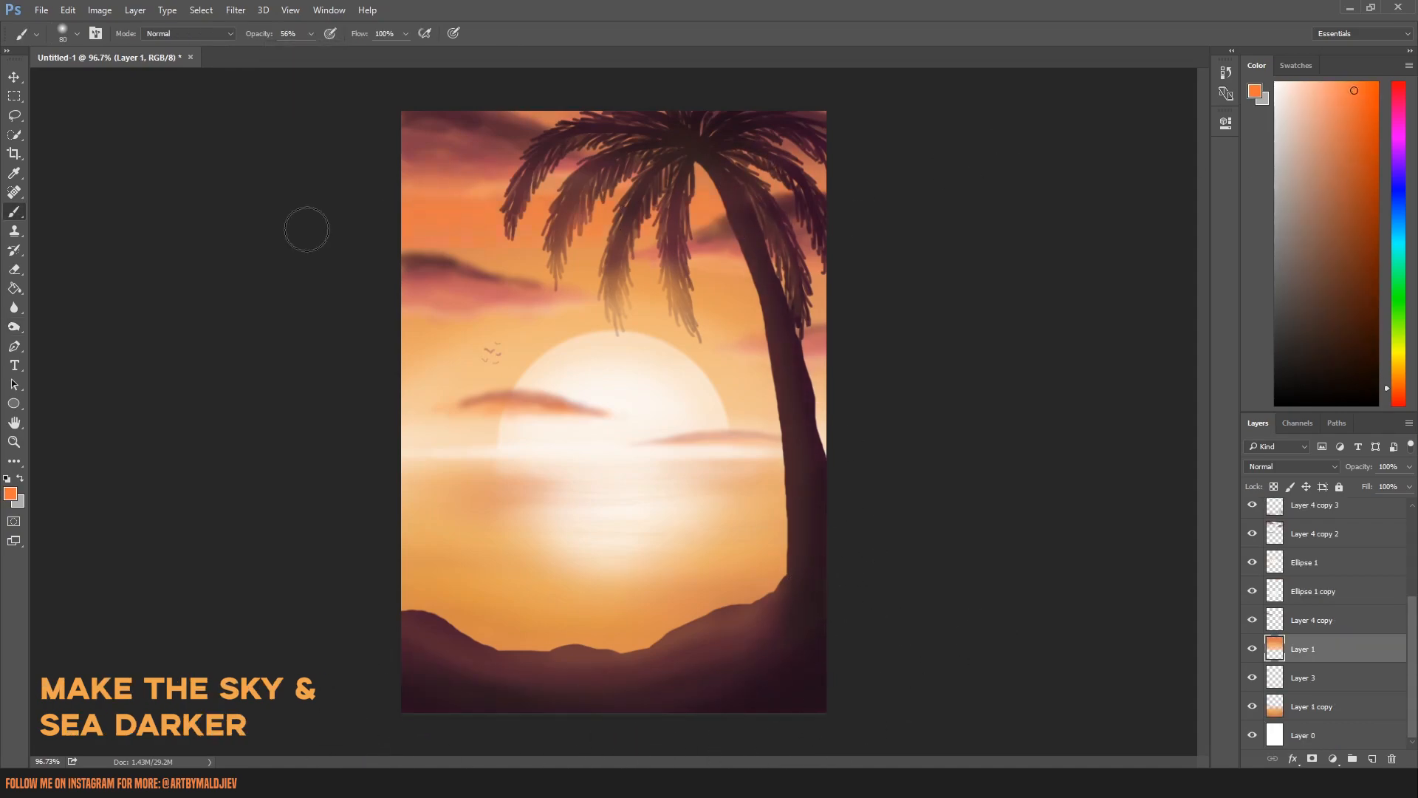
Sample a reddish tone from the left cloud, select Layer 1 copy and set the brush opacity to 23%.
{"action": "key", "text": "i"}
{"action": "left_click", "coordinate": [453, 263]}
{"action": "key", "text": "b"}
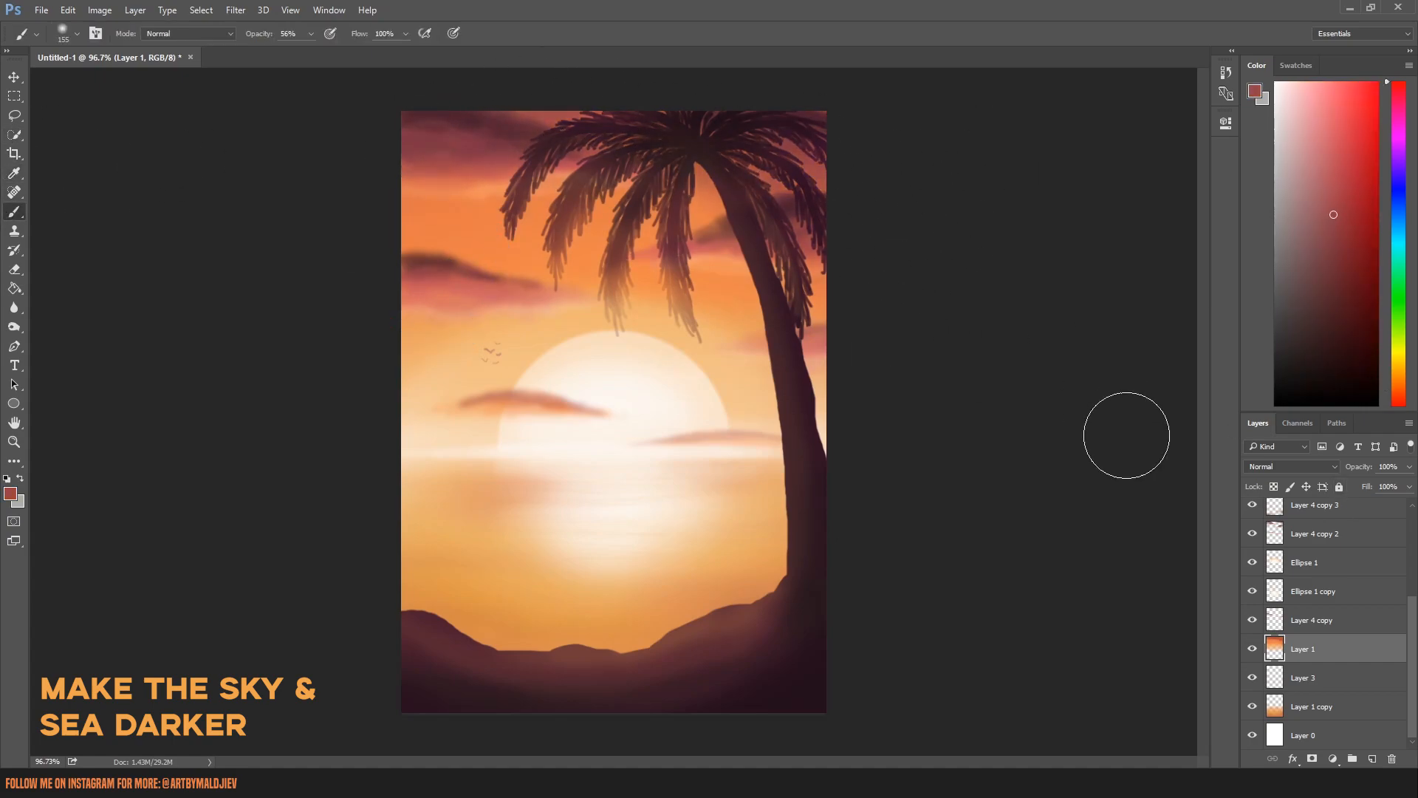
{"action": "left_click", "coordinate": [1322, 707]}
{"action": "key", "text": "2"}
{"action": "key", "text": "3"}
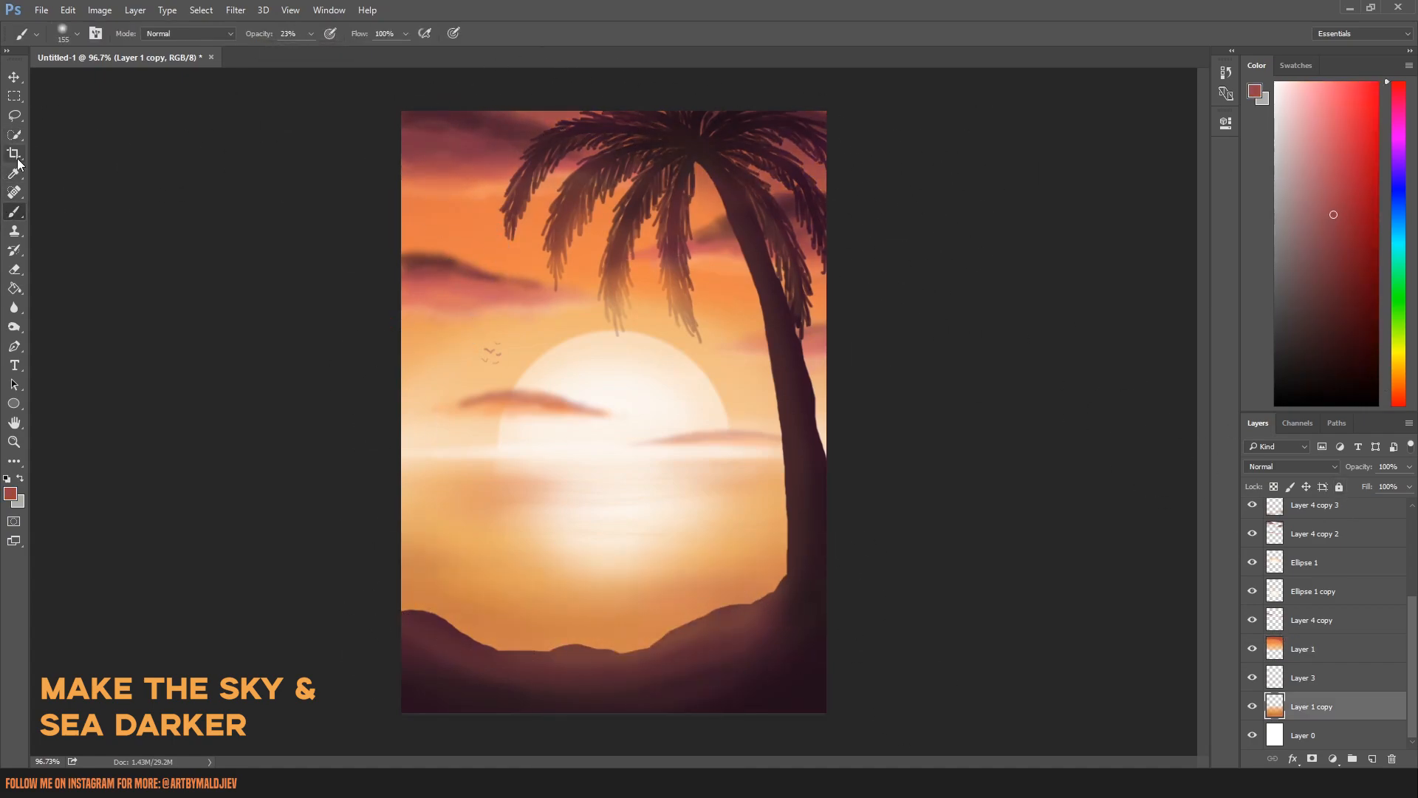
Sample orange from the water, step back through the recent brush strokes in the history and repaint the sea near the shore.
{"action": "left_click", "coordinate": [483, 633], "text": "alt"}
{"action": "left_click", "coordinate": [1227, 71]}
{"action": "left_click", "coordinate": [1131, 213]}
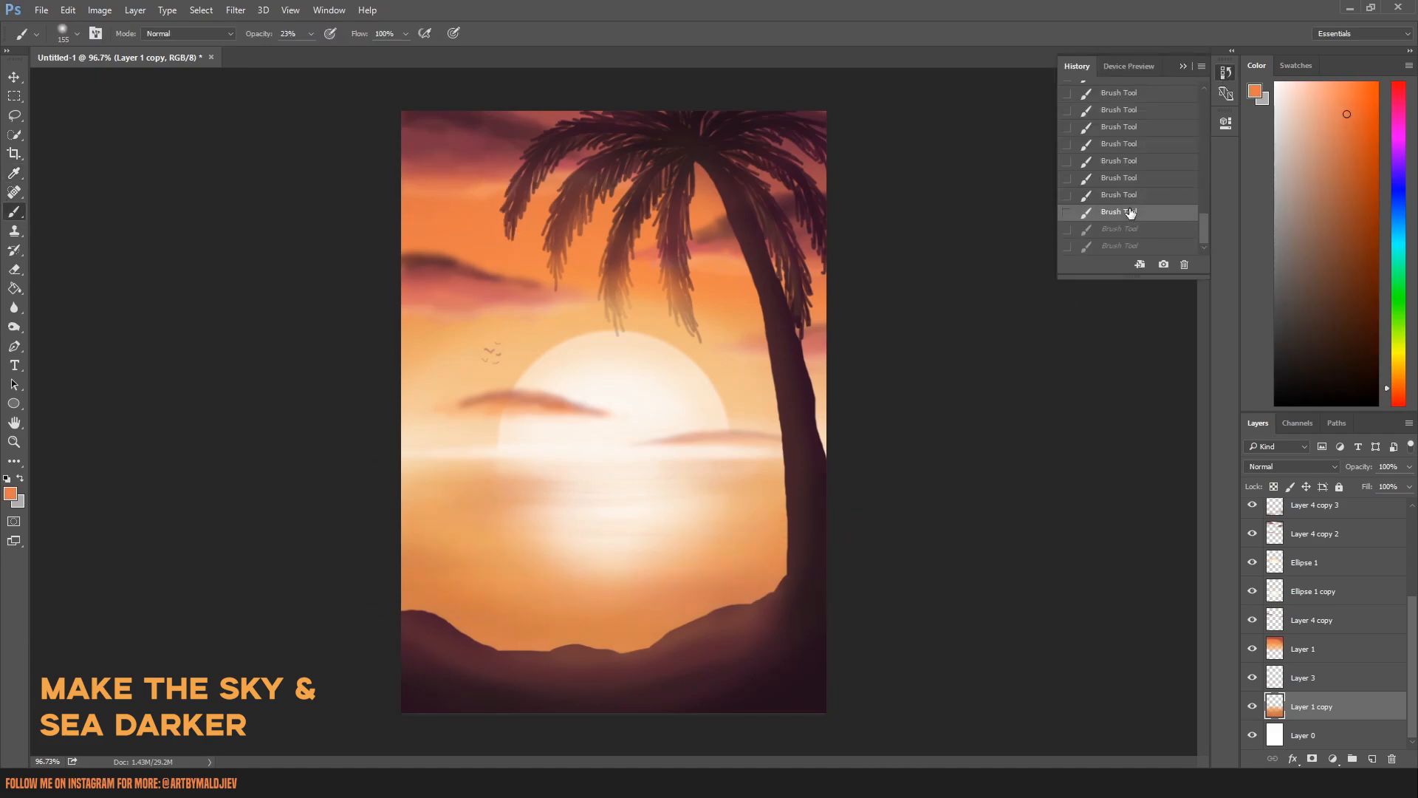
{"action": "mouse_move", "coordinate": [757, 597]}
{"action": "left_mouse_down"}
{"action": "mouse_move", "coordinate": [446, 621]}
{"action": "mouse_move", "coordinate": [555, 665]}
{"action": "left_mouse_up"}
Sample reddish tones from the clouds and darken the lower sea with a 155 px soft brush at 49% opacity.
{"action": "left_click", "coordinate": [1226, 72]}
{"action": "left_click", "coordinate": [14, 173]}
{"action": "left_click", "coordinate": [469, 154]}
{"action": "left_click", "coordinate": [14, 212]}
{"action": "right_click", "coordinate": [616, 546]}
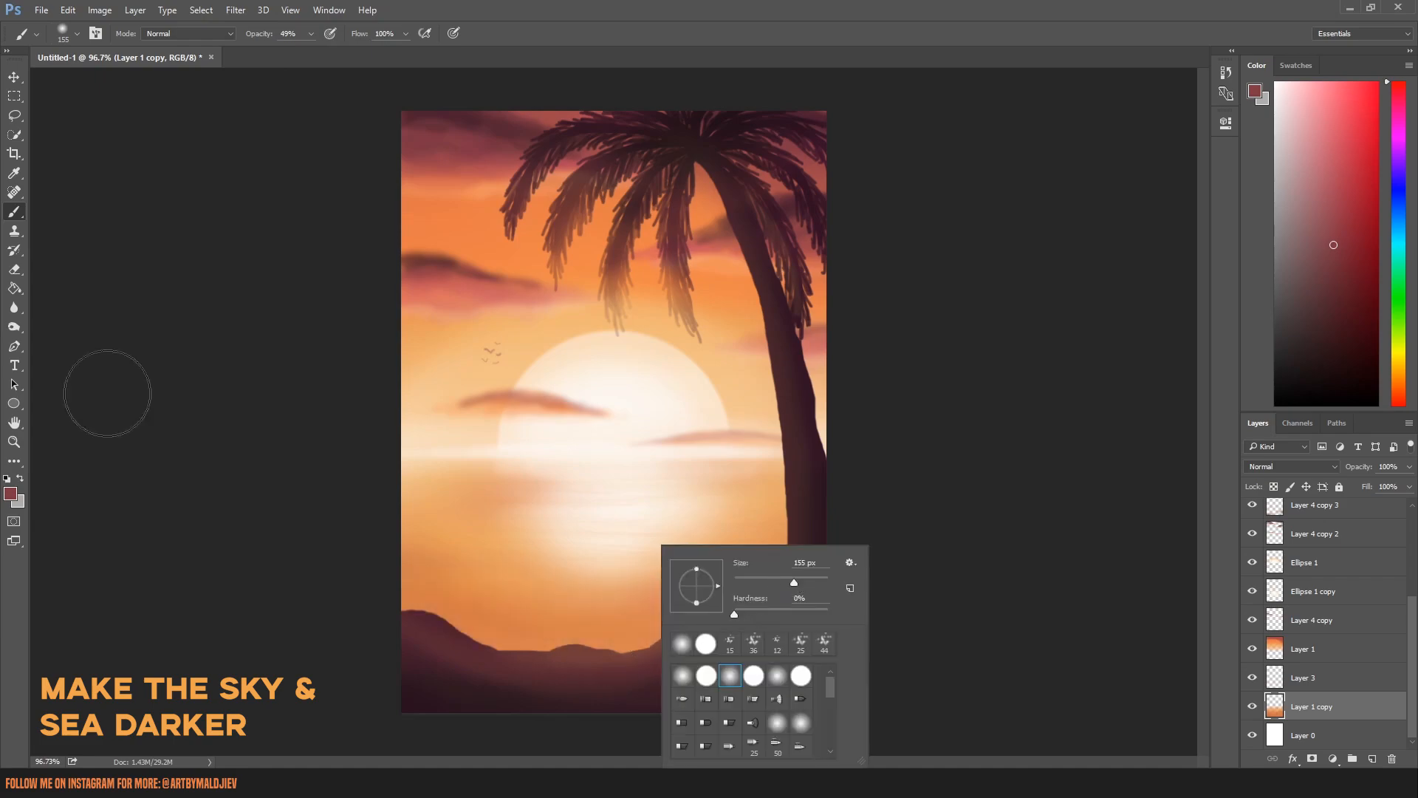
{"action": "key", "text": "i"}
{"action": "left_click", "coordinate": [436, 277]}
{"action": "key", "text": "b"}
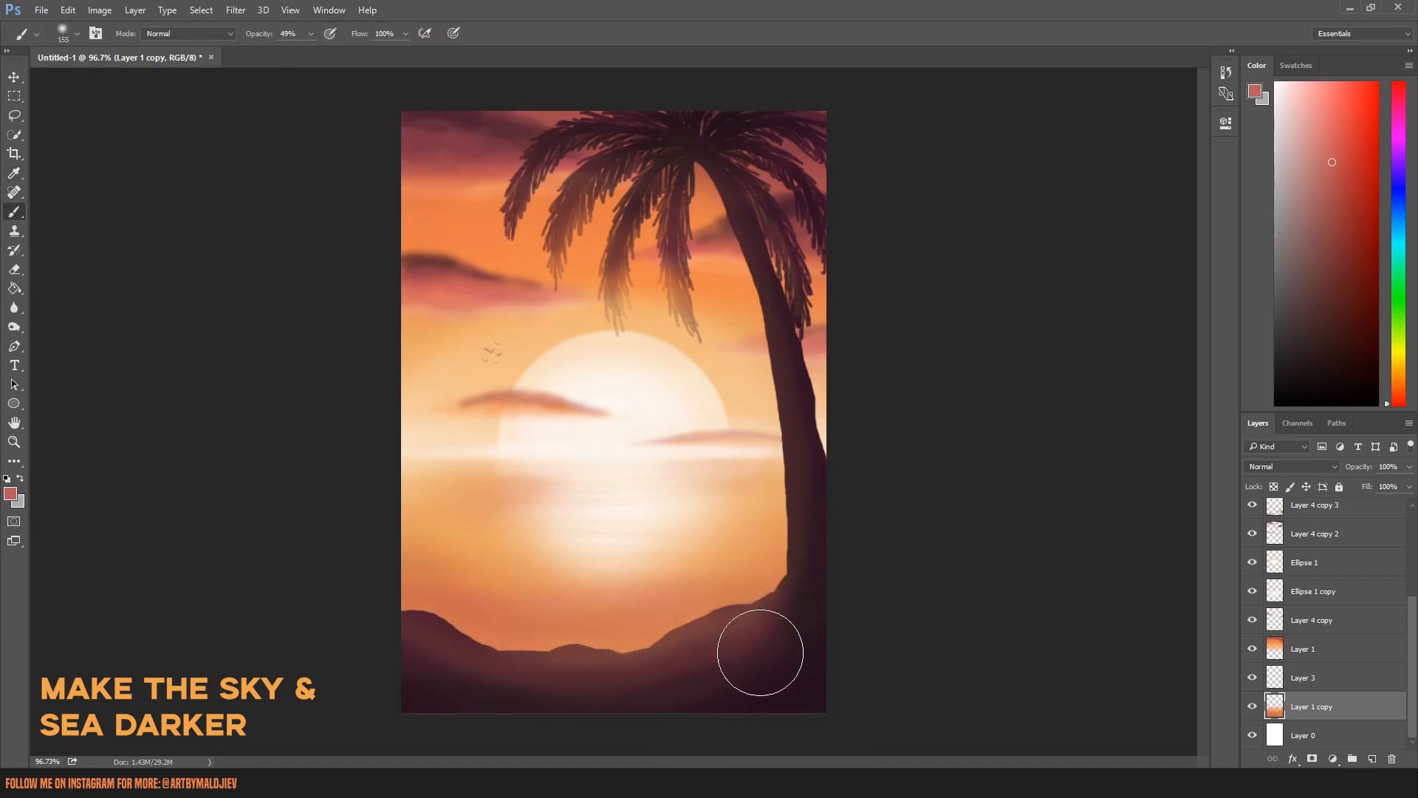
Sample the orange of the sky, undo a trial stroke on the water and change the brush opacity.
{"action": "left_click", "coordinate": [14, 79]}
{"action": "left_click", "coordinate": [14, 212]}
{"action": "left_click", "coordinate": [496, 322], "text": "alt"}
{"action": "right_click", "coordinate": [625, 543]}
{"action": "left_click", "coordinate": [640, 570]}
{"action": "left_click_drag", "start_coordinate": [422, 550], "coordinate": [490, 550]}
{"action": "key", "text": "ctrl+z"}
{"action": "left_click", "coordinate": [311, 34]}
{"action": "left_click", "coordinate": [281, 56]}
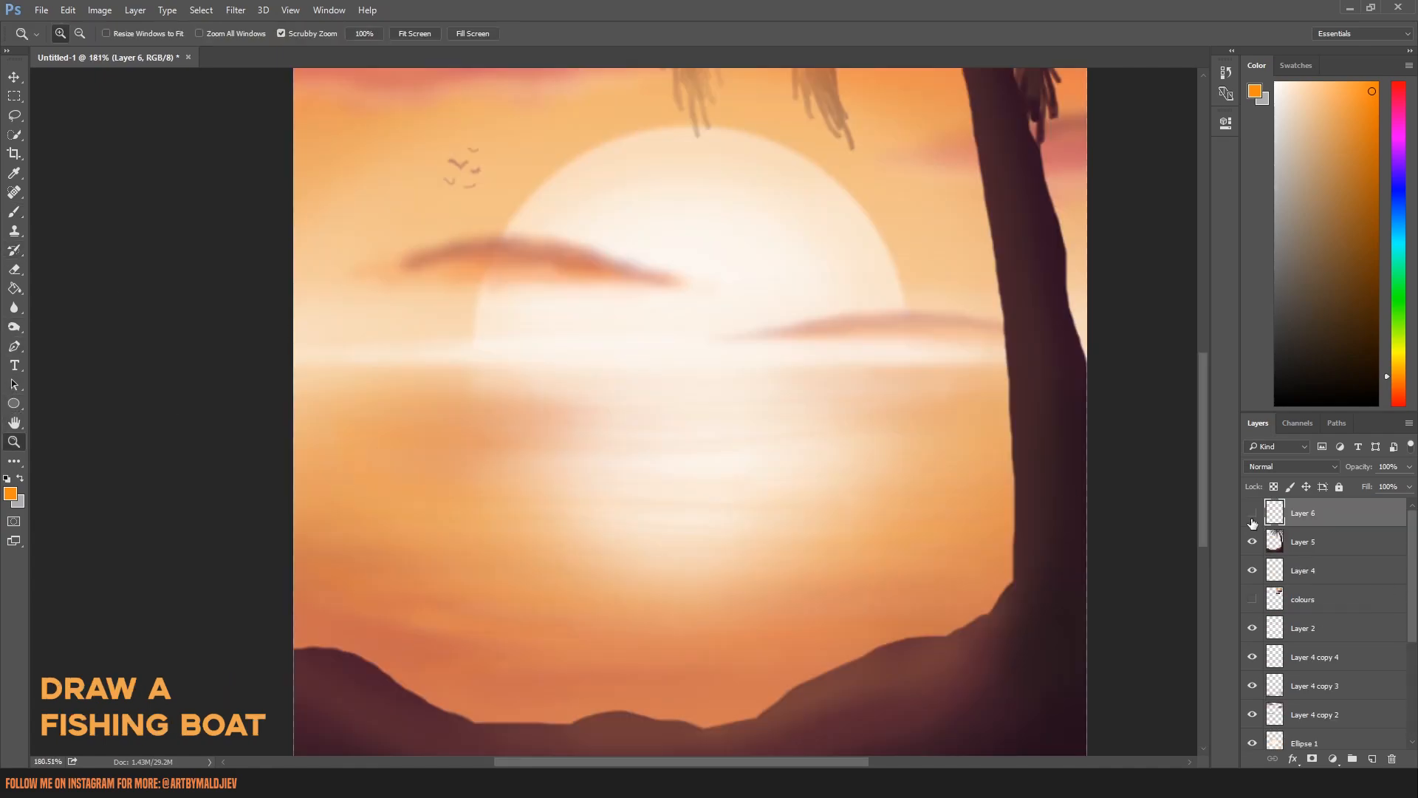
Paint a fishing boat's hull on Layer 6 with a hard brush at 100% opacity, using dark purple sampled from the island.
{"action": "left_click", "coordinate": [14, 212]}
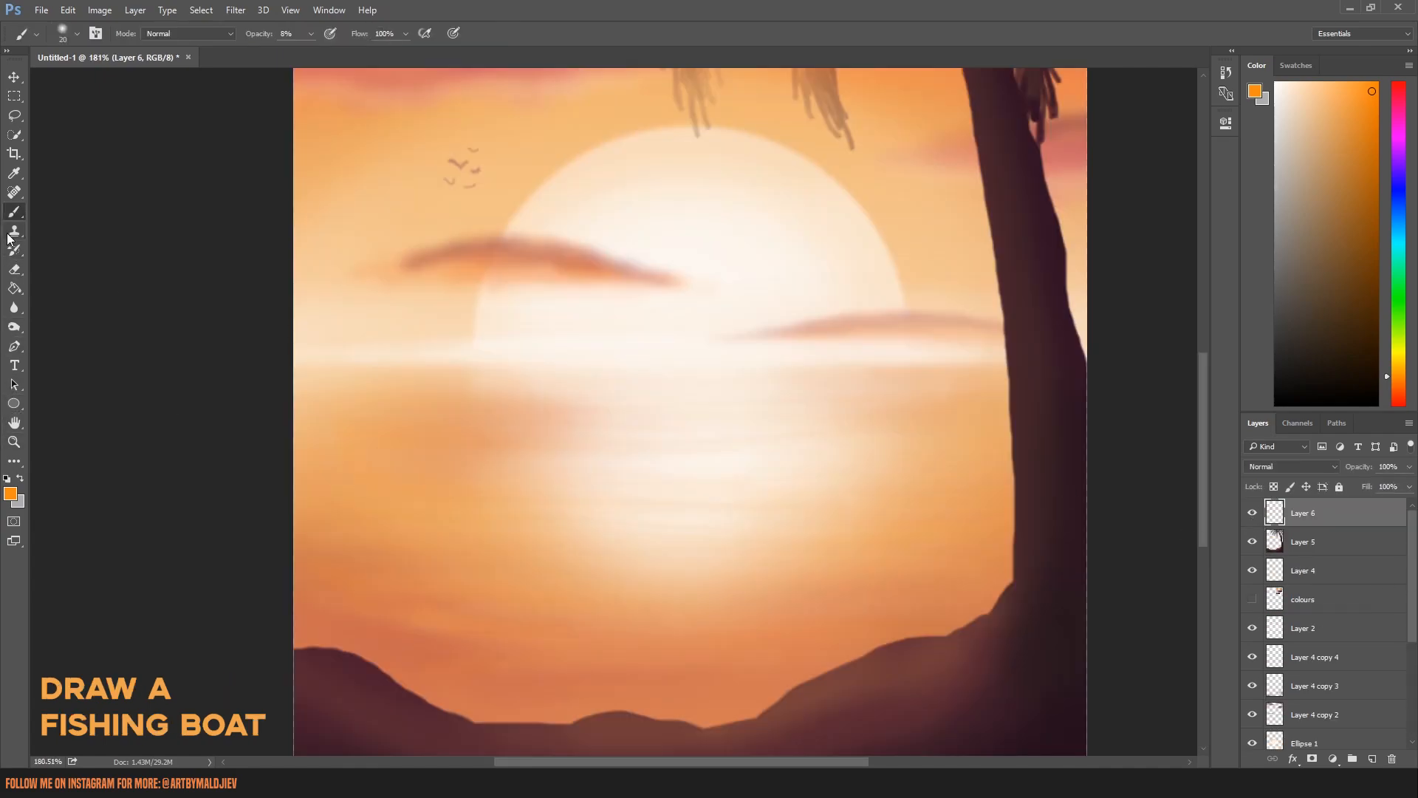
{"action": "right_click", "coordinate": [546, 521]}
{"action": "left_click", "coordinate": [592, 651]}
{"action": "left_click", "coordinate": [397, 497]}
{"action": "left_click", "coordinate": [355, 679], "text": "alt"}
{"action": "key", "text": "0"}
{"action": "mouse_move", "coordinate": [389, 474]}
{"action": "left_mouse_down"}
{"action": "mouse_move", "coordinate": [401, 497]}
{"action": "mouse_move", "coordinate": [564, 473]}
{"action": "left_mouse_up"}
{"action": "left_click_drag", "start_coordinate": [406, 488], "coordinate": [568, 501]}
Outline a raised pointed bow on the boat's right end with a 2 px brush and fill it in.
{"action": "right_click", "coordinate": [557, 482]}
{"action": "left_click", "coordinate": [662, 525]}
{"action": "key", "text": "Return"}
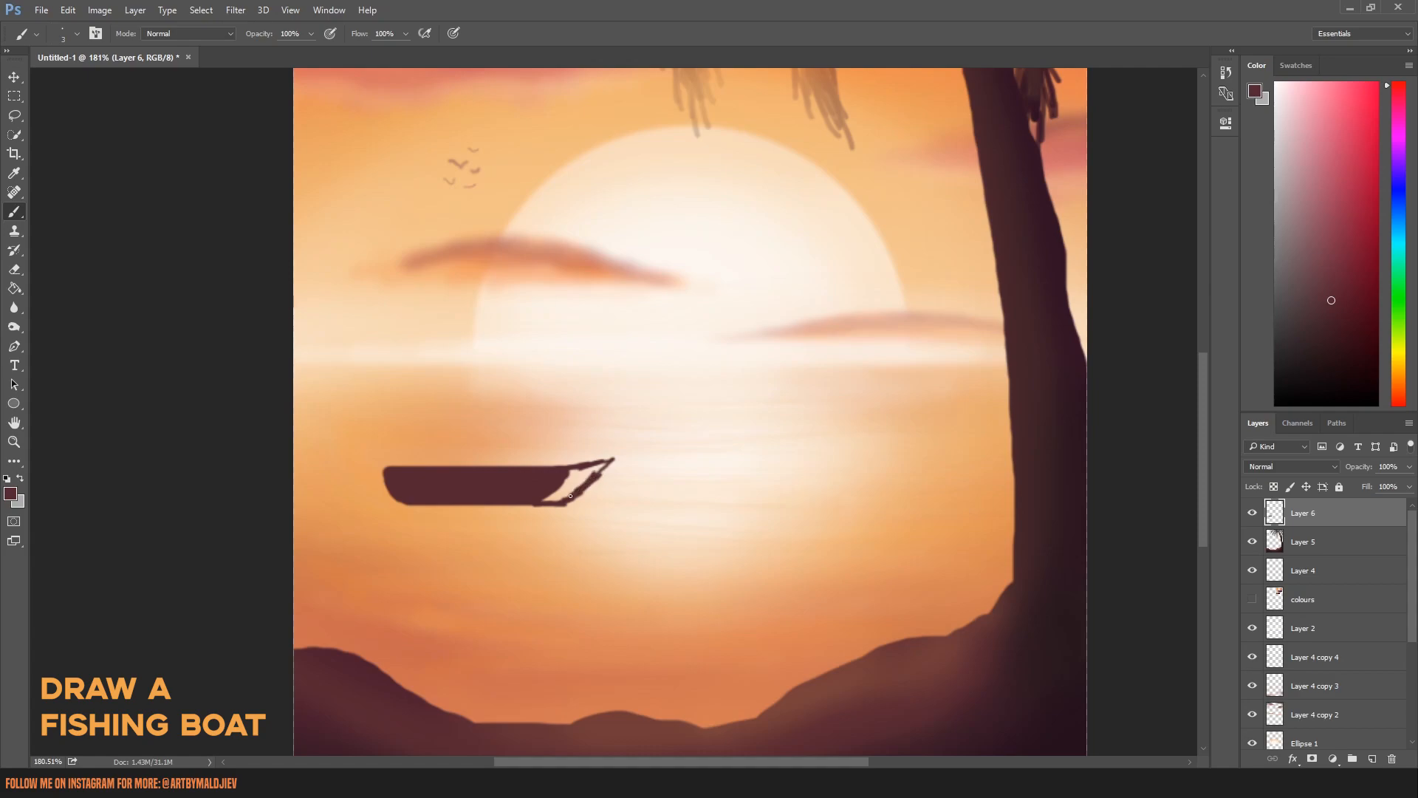
{"action": "left_click_drag", "start_coordinate": [599, 465], "coordinate": [573, 473]}
{"action": "right_click", "coordinate": [557, 480]}
{"action": "left_click", "coordinate": [653, 520]}
{"action": "mouse_move", "coordinate": [565, 484]}
{"action": "left_mouse_down"}
{"action": "mouse_move", "coordinate": [545, 491]}
{"action": "mouse_move", "coordinate": [610, 460]}
{"action": "left_mouse_up"}
Thicken the boat's bottom with a 7 px brush and extend its left end into a pointed stern.
{"action": "right_click", "coordinate": [571, 484]}
{"action": "left_click", "coordinate": [646, 522]}
{"action": "left_click_drag", "start_coordinate": [407, 503], "coordinate": [557, 508]}
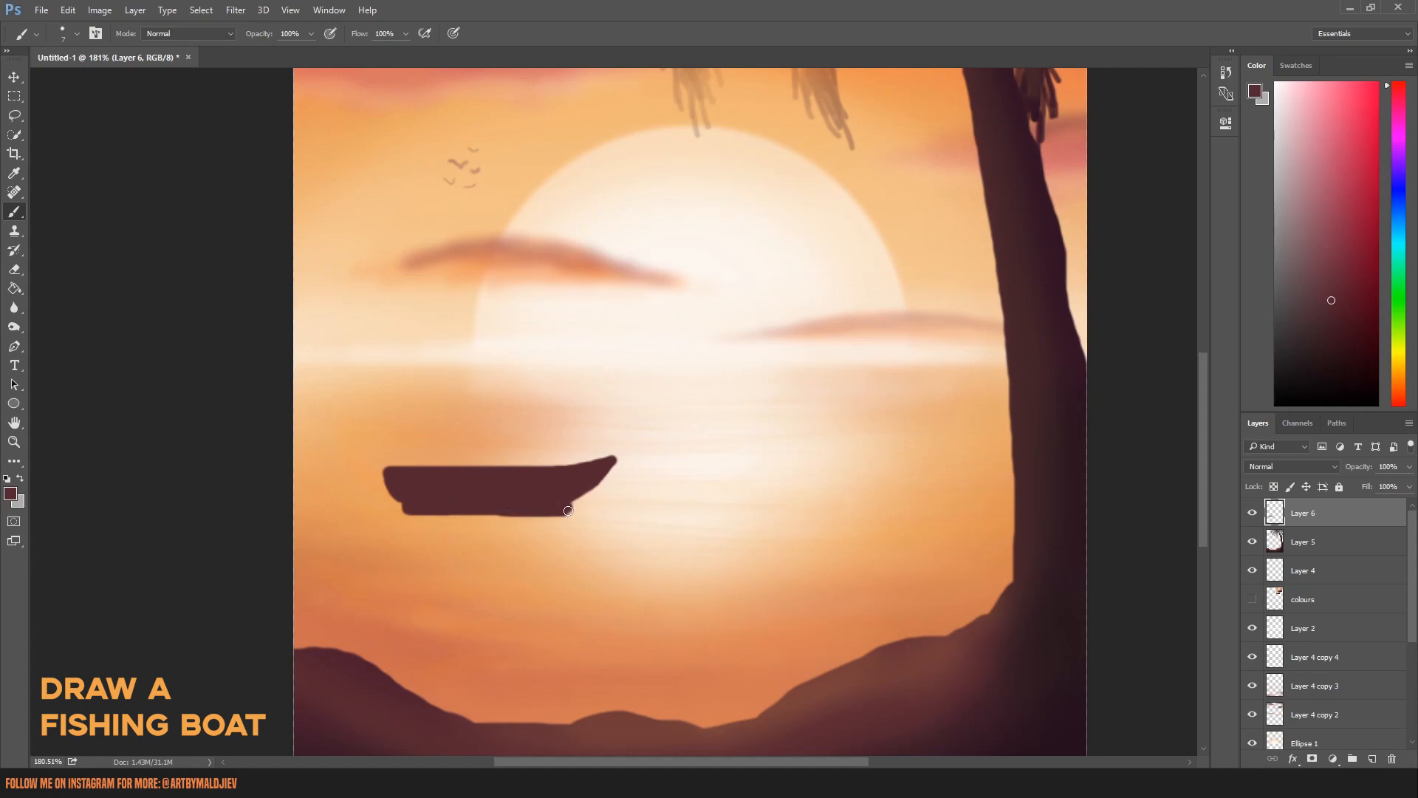
{"action": "right_click", "coordinate": [396, 482]}
{"action": "left_click", "coordinate": [472, 517]}
{"action": "mouse_move", "coordinate": [368, 467]}
{"action": "left_mouse_down"}
{"action": "mouse_move", "coordinate": [370, 485]}
{"action": "mouse_move", "coordinate": [385, 468]}
{"action": "mouse_move", "coordinate": [367, 476]}
{"action": "left_mouse_up"}
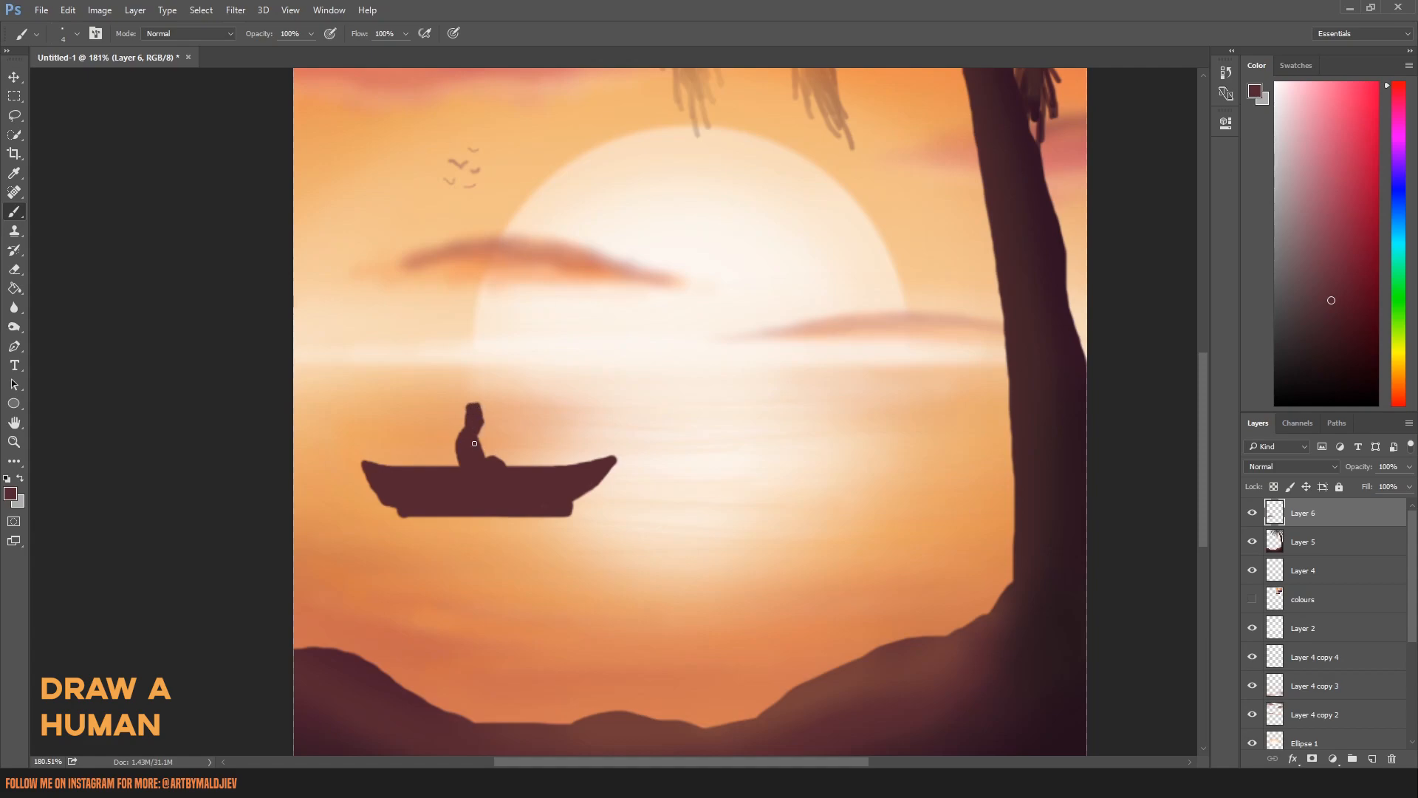
Trim the seated person's silhouette around the neck with the Eraser, adjusting its size and opacity, and return to the Brush.
{"action": "left_click", "coordinate": [11, 270]}
{"action": "right_click", "coordinate": [585, 430]}
{"action": "left_click_drag", "start_coordinate": [666, 464], "coordinate": [662, 464]}
{"action": "left_click", "coordinate": [481, 431]}
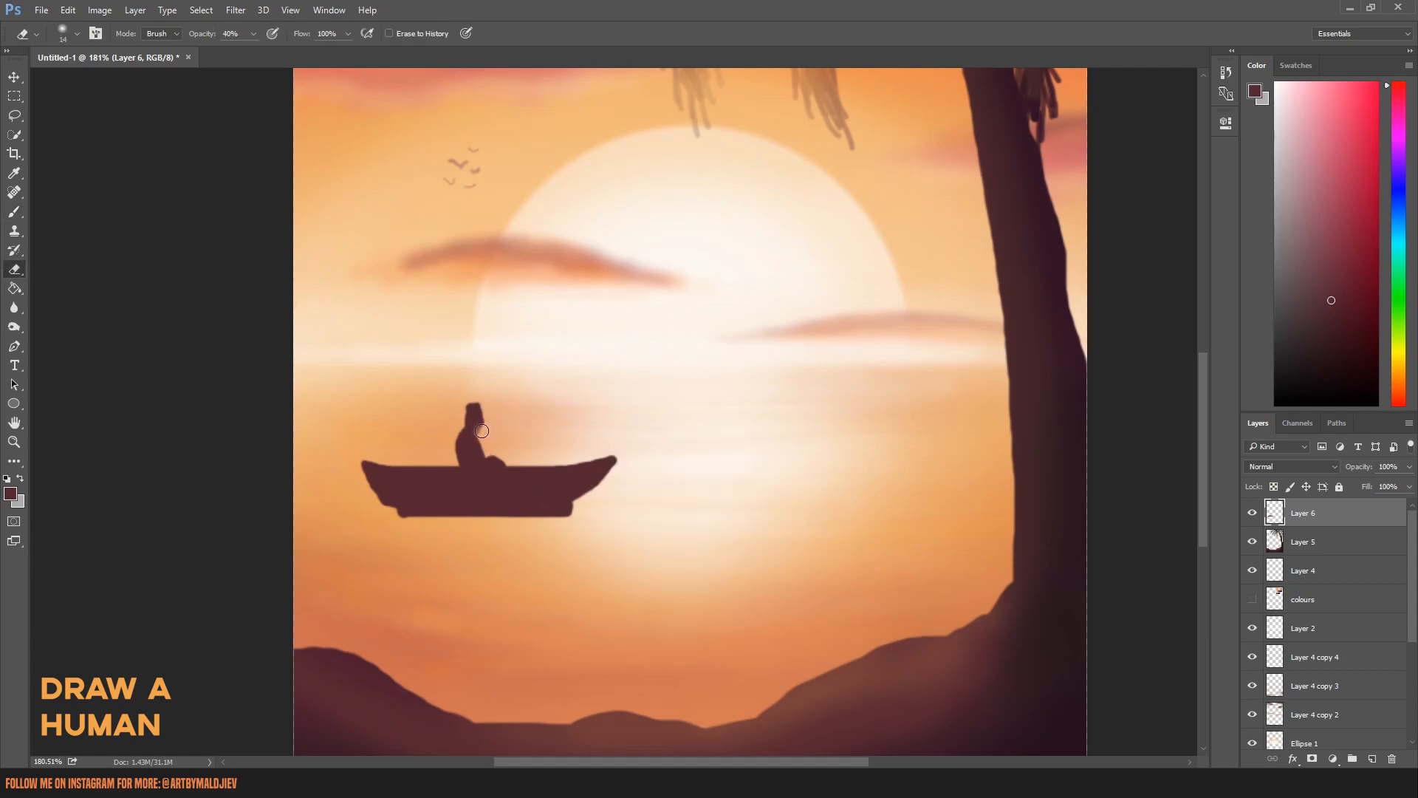
{"action": "left_click_drag", "start_coordinate": [266, 50], "coordinate": [299, 51]}
{"action": "right_click", "coordinate": [543, 404]}
{"action": "left_click", "coordinate": [589, 535]}
{"action": "left_click_drag", "start_coordinate": [486, 430], "coordinate": [490, 433]}
{"action": "key", "text": "b"}
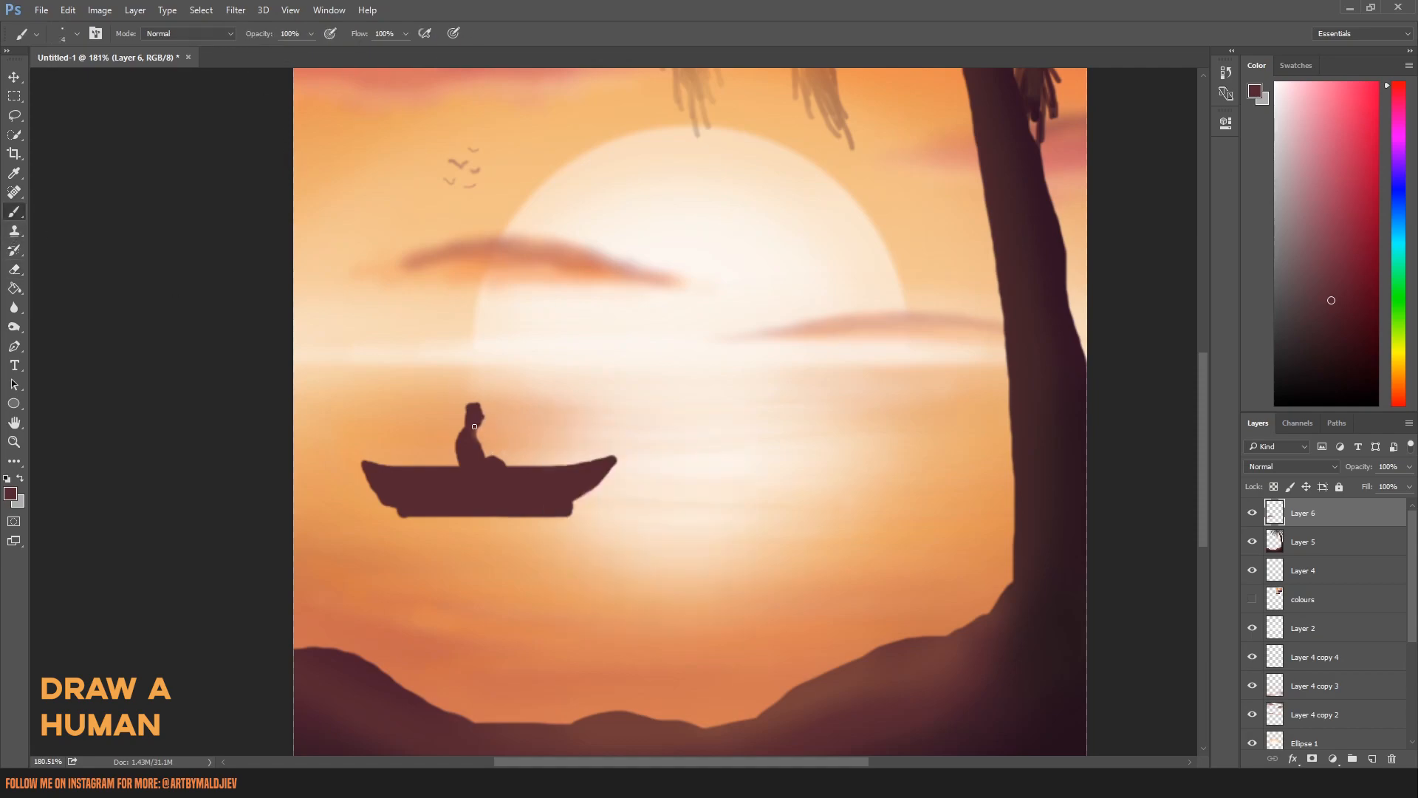
Reduce the brush to 1 px and paint a thin slanted fishing rod from the person's hands over the bow.
{"action": "right_click", "coordinate": [542, 443]}
{"action": "left_click_drag", "start_coordinate": [620, 481], "coordinate": [616, 482]}
{"action": "left_click", "coordinate": [495, 462]}
{"action": "right_click", "coordinate": [671, 374]}
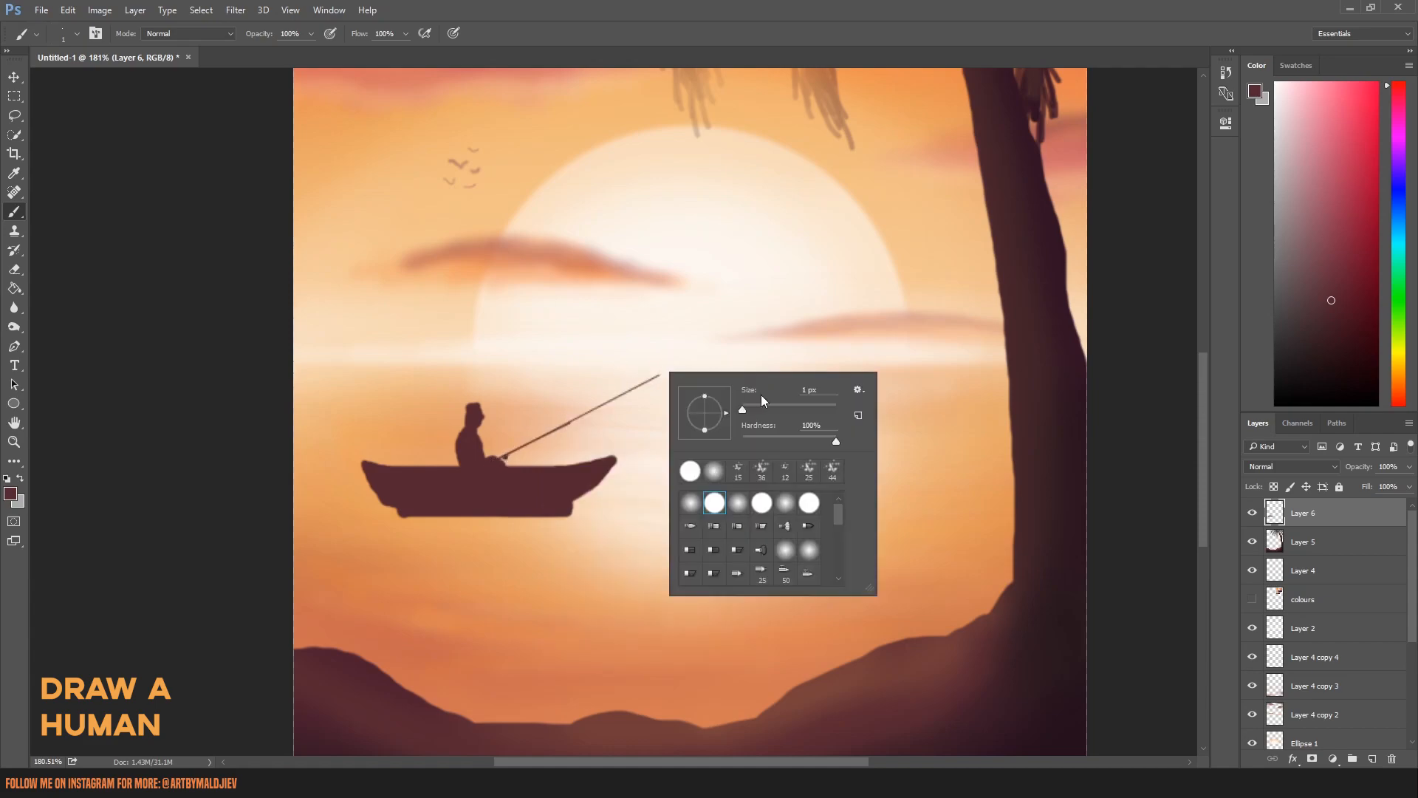
Set the brush opacity to 51%, undo the last stroke and retouch the fishing rod's tip.
{"action": "key", "text": "Escape"}
{"action": "key", "text": "5"}
{"action": "key", "text": "1"}
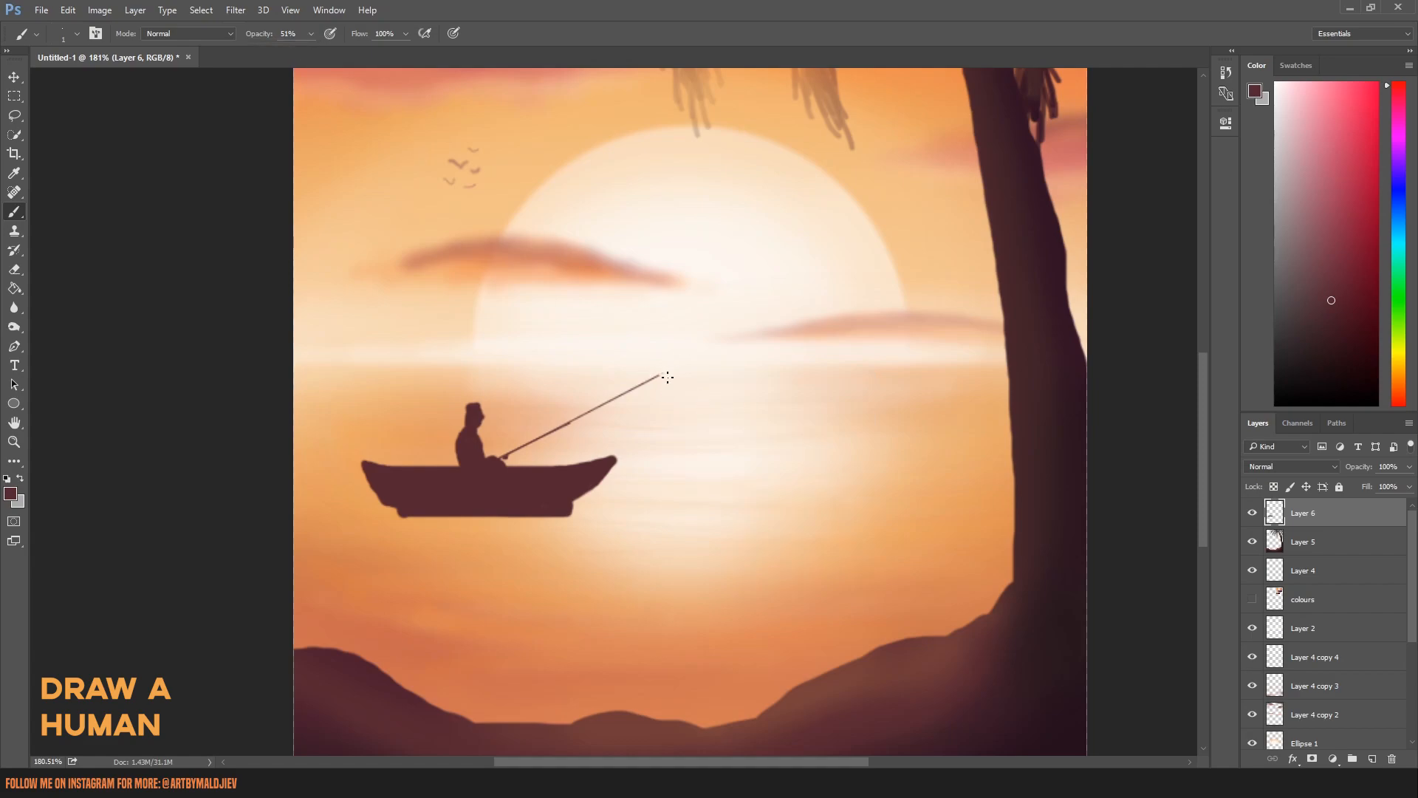
{"action": "key", "text": "ctrl+z"}
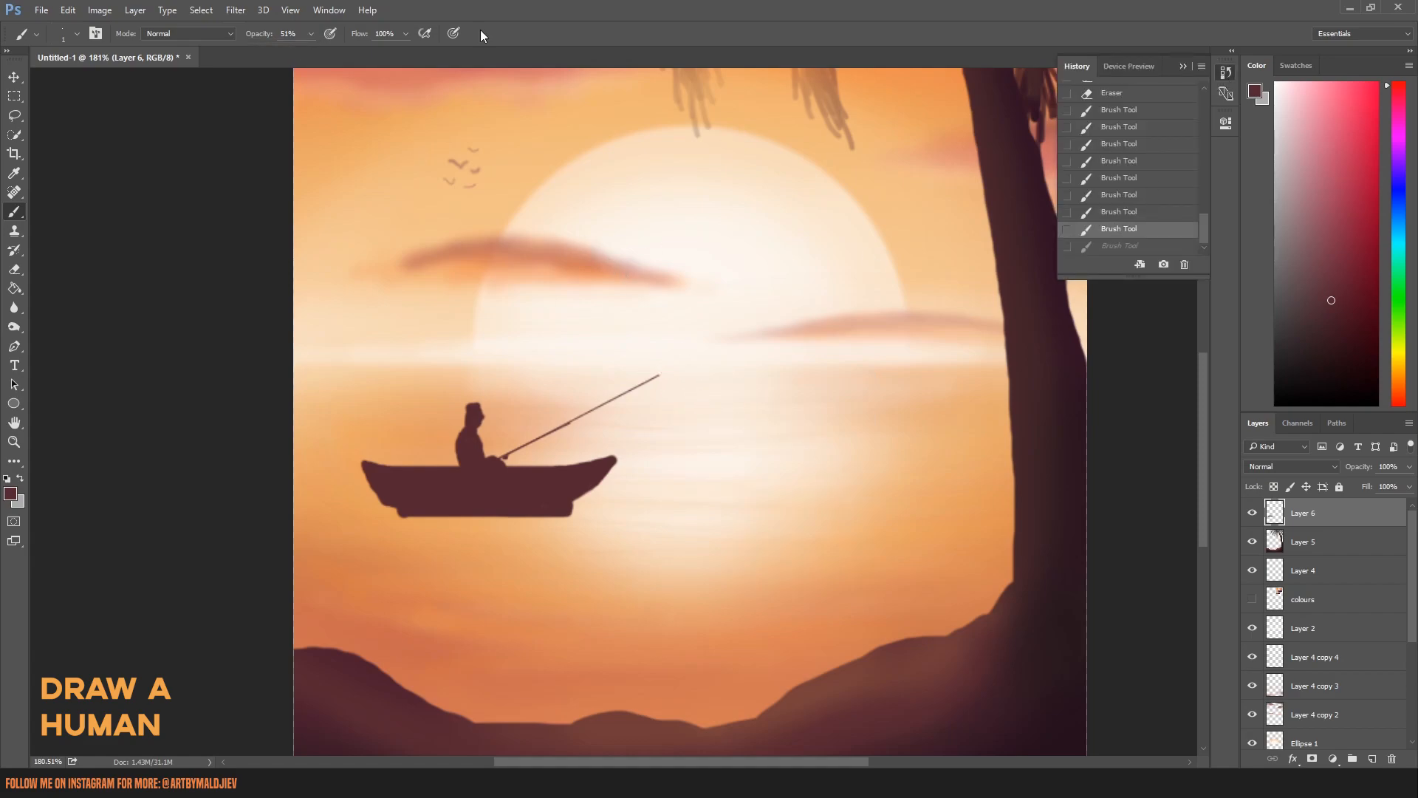
{"action": "left_click", "coordinate": [659, 375], "text": "shift"}
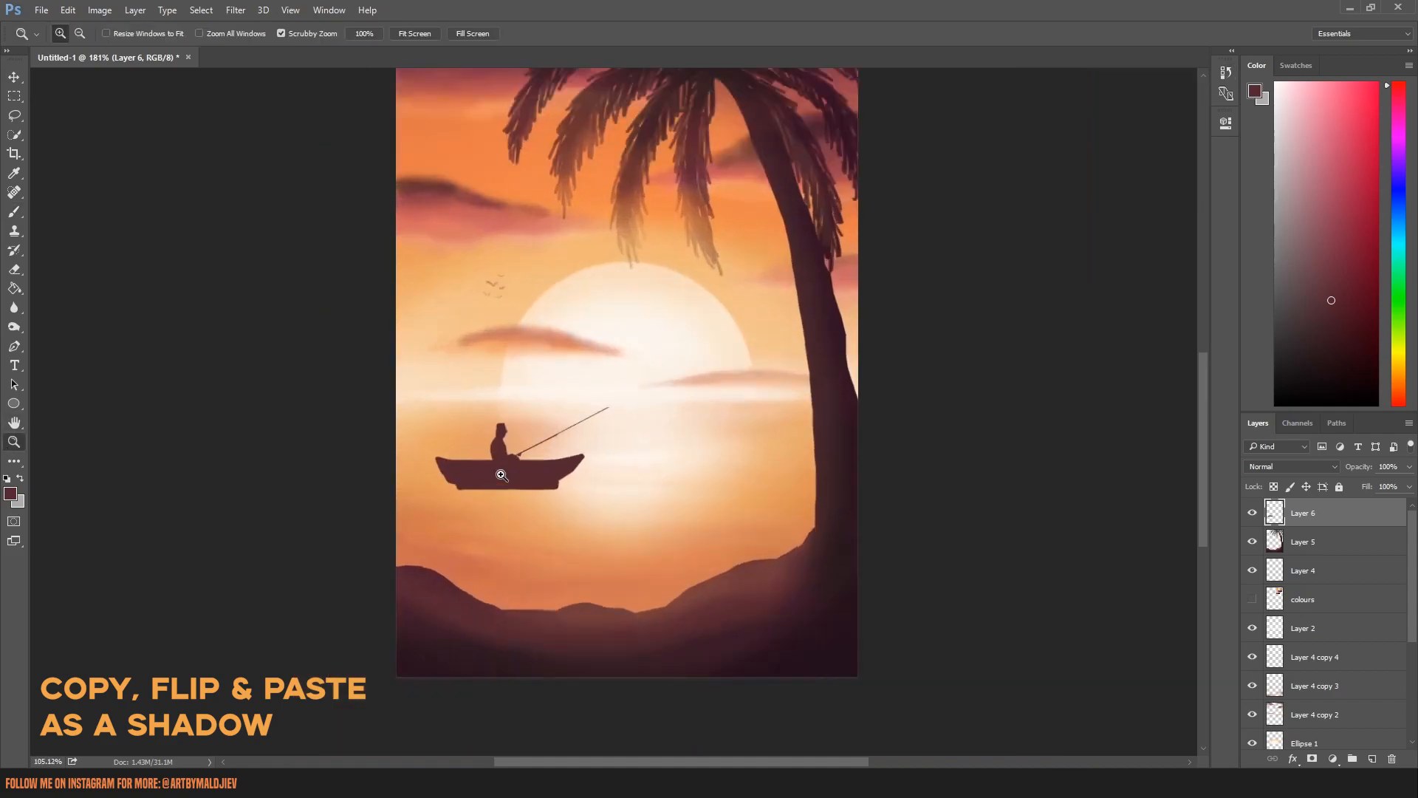
Apply a slight Gaussian Blur of about 1.2 pixels to the boat and fisherman layer.
{"action": "left_click", "coordinate": [236, 9]}
{"action": "left_click", "coordinate": [458, 250]}
{"action": "left_click_drag", "start_coordinate": [1146, 538], "coordinate": [1089, 542]}
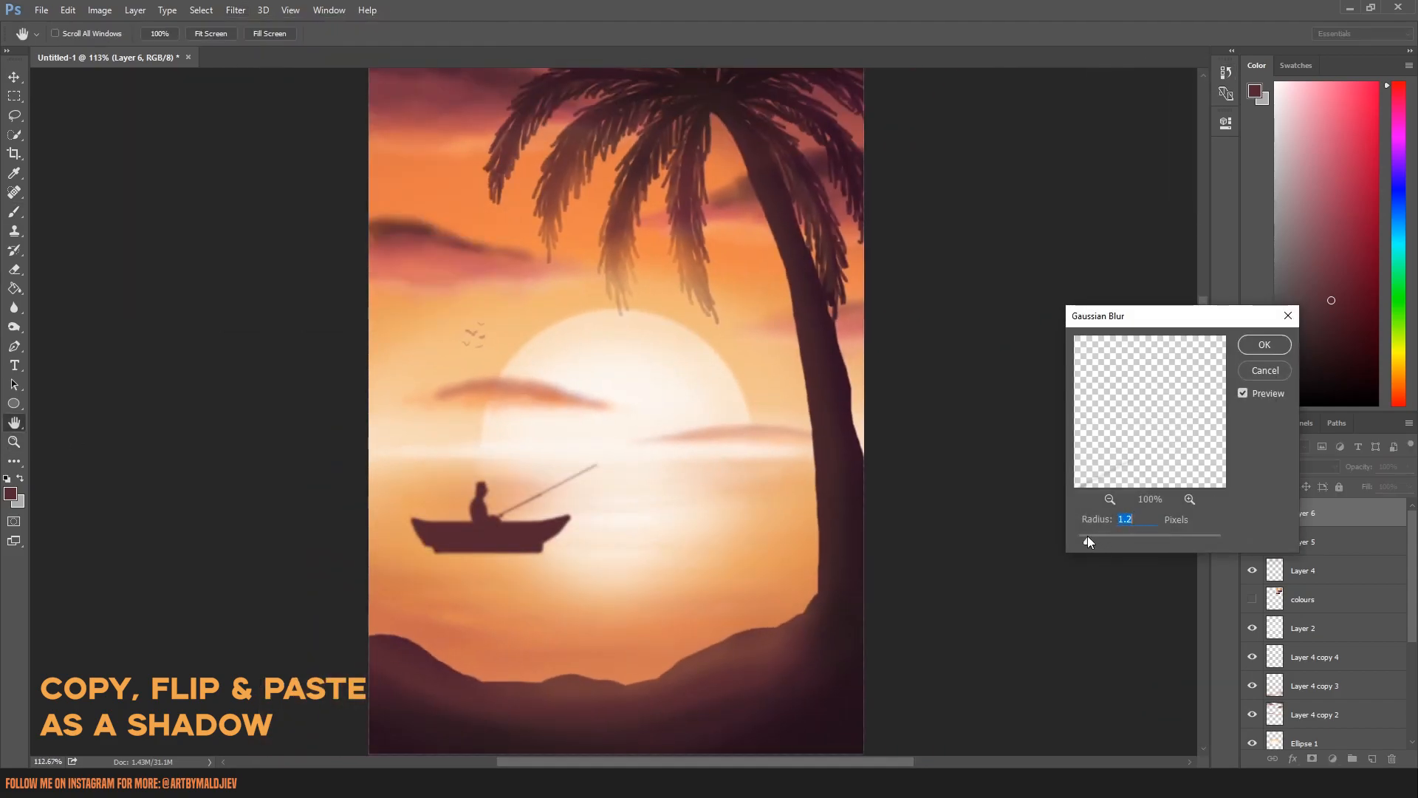
{"action": "left_click", "coordinate": [1264, 346]}
Stretch the boat horizontally to about 113% of its width and move it slightly up on the water.
{"action": "left_click", "coordinate": [14, 77]}
{"action": "key", "text": "ctrl+t"}
{"action": "left_click_drag", "start_coordinate": [723, 510], "coordinate": [763, 510]}
{"action": "left_click", "coordinate": [14, 77]}
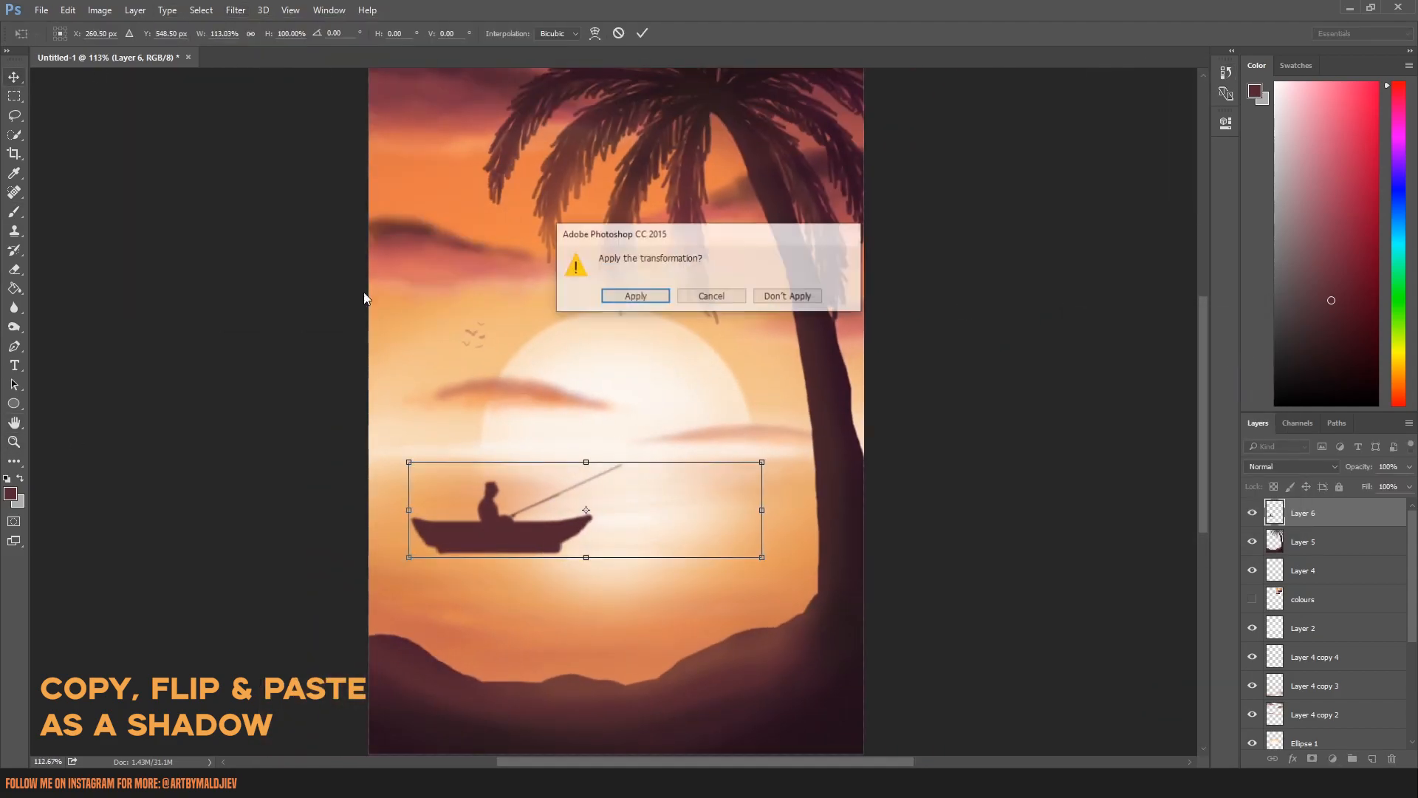
{"action": "left_click", "coordinate": [636, 296]}
{"action": "left_click_drag", "start_coordinate": [634, 524], "coordinate": [631, 506]}
Duplicate the boat layer, flip the copy vertically and place it directly beneath the original boat as its shadow.
{"action": "key", "text": "ctrl+j"}
{"action": "key", "text": "ctrl+t"}
{"action": "right_click", "coordinate": [650, 505]}
{"action": "left_click", "coordinate": [690, 740]}
{"action": "left_click", "coordinate": [14, 79]}
{"action": "left_click", "coordinate": [636, 295]}
{"action": "left_click_drag", "start_coordinate": [538, 544], "coordinate": [538, 622]}
Reshape the flipped boat copy with a transform so that its mirrored outline slants slightly away from the hull.
{"action": "key", "text": "ctrl+t"}
{"action": "right_click", "coordinate": [539, 572]}
{"action": "left_click", "coordinate": [606, 419]}
{"action": "left_click_drag", "start_coordinate": [759, 618], "coordinate": [801, 617]}
{"action": "left_click", "coordinate": [14, 78]}
{"action": "left_click", "coordinate": [636, 295]}
Apply a strong Gaussian Blur to the flipped copy to turn it into a soft shadow on the water.
{"action": "left_click", "coordinate": [236, 10]}
{"action": "left_click", "coordinate": [476, 229]}
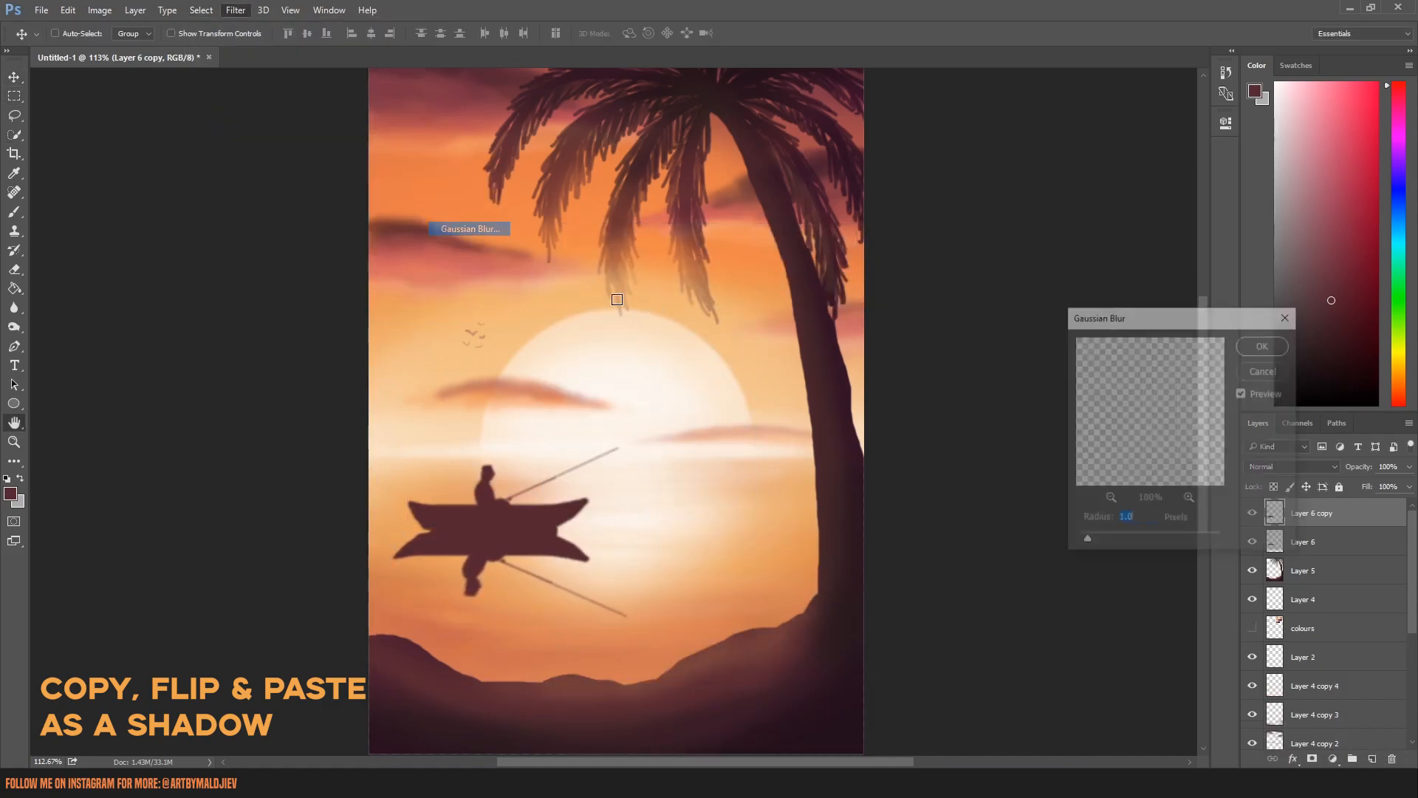
{"action": "left_click_drag", "start_coordinate": [1120, 539], "coordinate": [1137, 540]}
{"action": "left_click", "coordinate": [1289, 346]}
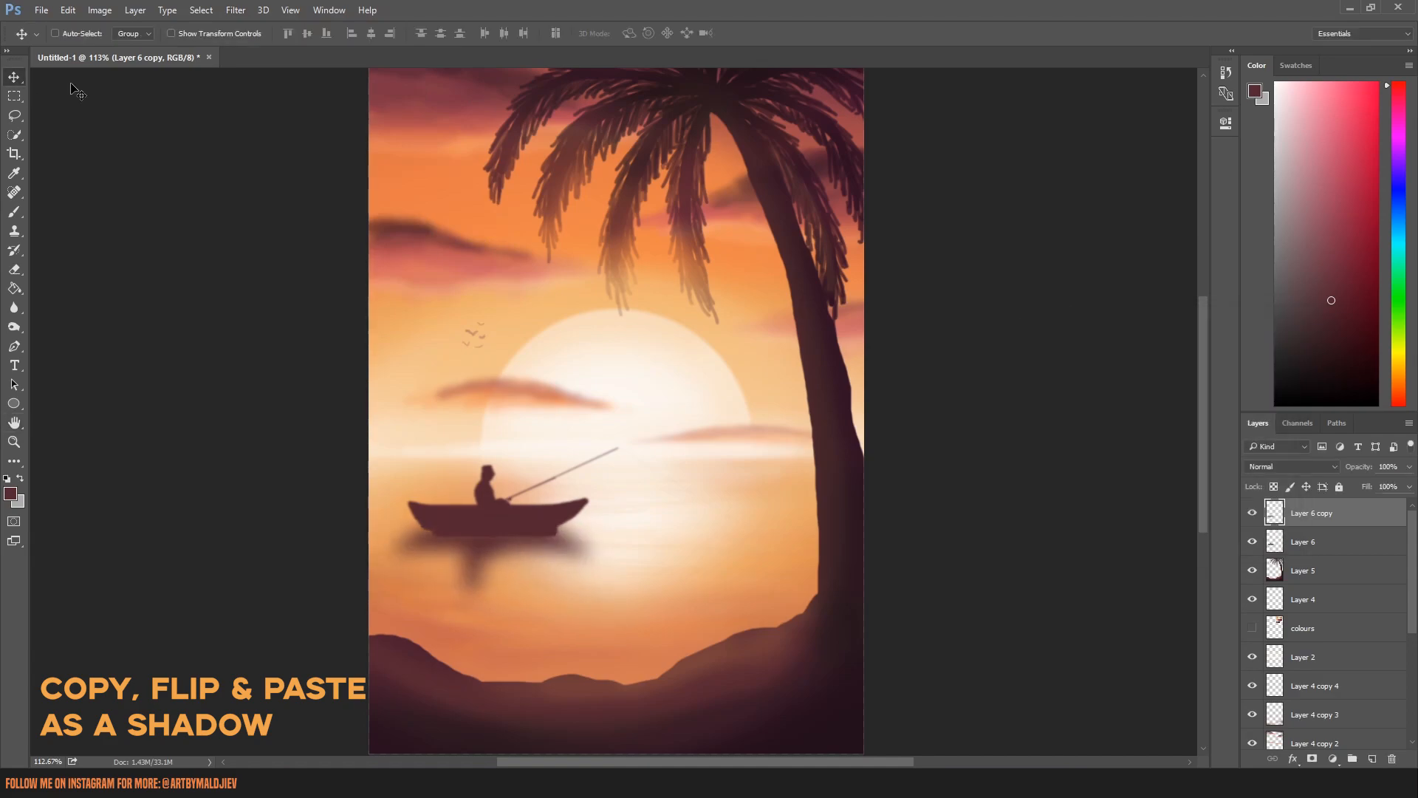
Add a new layer above the boat layer, mask it to the boat's silhouette and make the layer's content active.
{"action": "left_click", "coordinate": [1322, 542]}
{"action": "left_click", "coordinate": [1408, 423]}
{"action": "left_click", "coordinate": [1271, 307]}
{"action": "left_click", "coordinate": [827, 233]}
{"action": "left_click", "coordinate": [1275, 570], "text": "ctrl"}
{"action": "left_click", "coordinate": [1312, 758]}
{"action": "left_click", "coordinate": [1275, 541]}
Sample a pale peach from the sun glow and brush a faint highlight over the fisherman and boat at 5% opacity.
{"action": "left_click", "coordinate": [14, 173]}
{"action": "left_click", "coordinate": [501, 329]}
{"action": "left_click", "coordinate": [14, 212]}
{"action": "right_click", "coordinate": [538, 481]}
{"action": "left_click", "coordinate": [585, 581]}
{"action": "left_click", "coordinate": [493, 460]}
{"action": "mouse_move", "coordinate": [559, 500]}
{"action": "left_mouse_down"}
{"action": "mouse_move", "coordinate": [549, 475]}
{"action": "mouse_move", "coordinate": [507, 494]}
{"action": "left_mouse_up"}
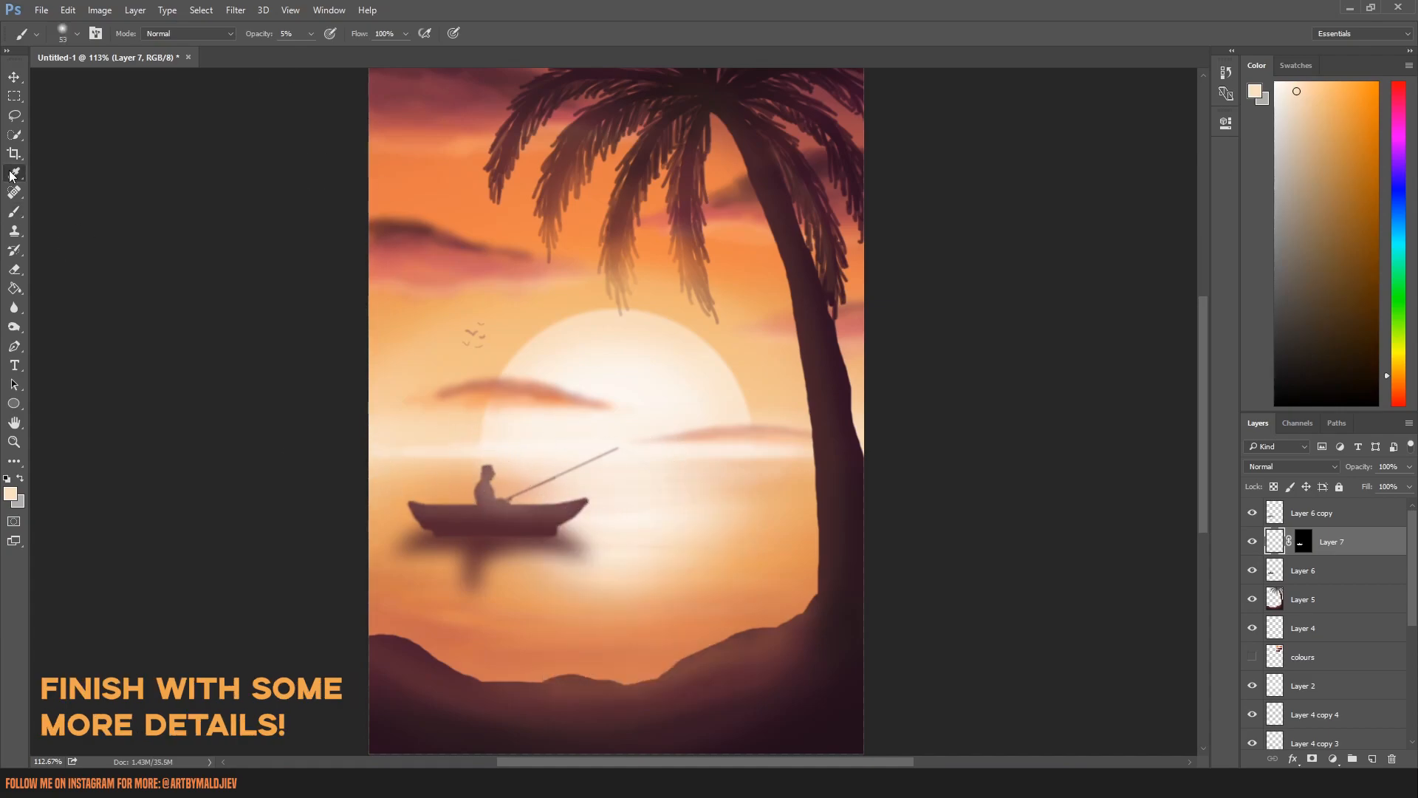
Sample colours from the dark clouds and the hull, and darken the boat's lower hull with the Burn tool.
{"action": "left_click", "coordinate": [14, 174]}
{"action": "left_click", "coordinate": [433, 181]}
{"action": "left_click", "coordinate": [14, 212]}
{"action": "left_click", "coordinate": [14, 173]}
{"action": "left_click", "coordinate": [460, 529]}
{"action": "left_click", "coordinate": [14, 327]}
{"action": "right_click", "coordinate": [614, 554]}
{"action": "left_click", "coordinate": [650, 579]}
{"action": "left_click", "coordinate": [509, 534]}
Sample the ground's dark purple, set the brush opacity to 35% and try shading the hull's underside on the boat layer.
{"action": "left_click", "coordinate": [14, 173]}
{"action": "left_click", "coordinate": [830, 684]}
{"action": "key", "text": "b"}
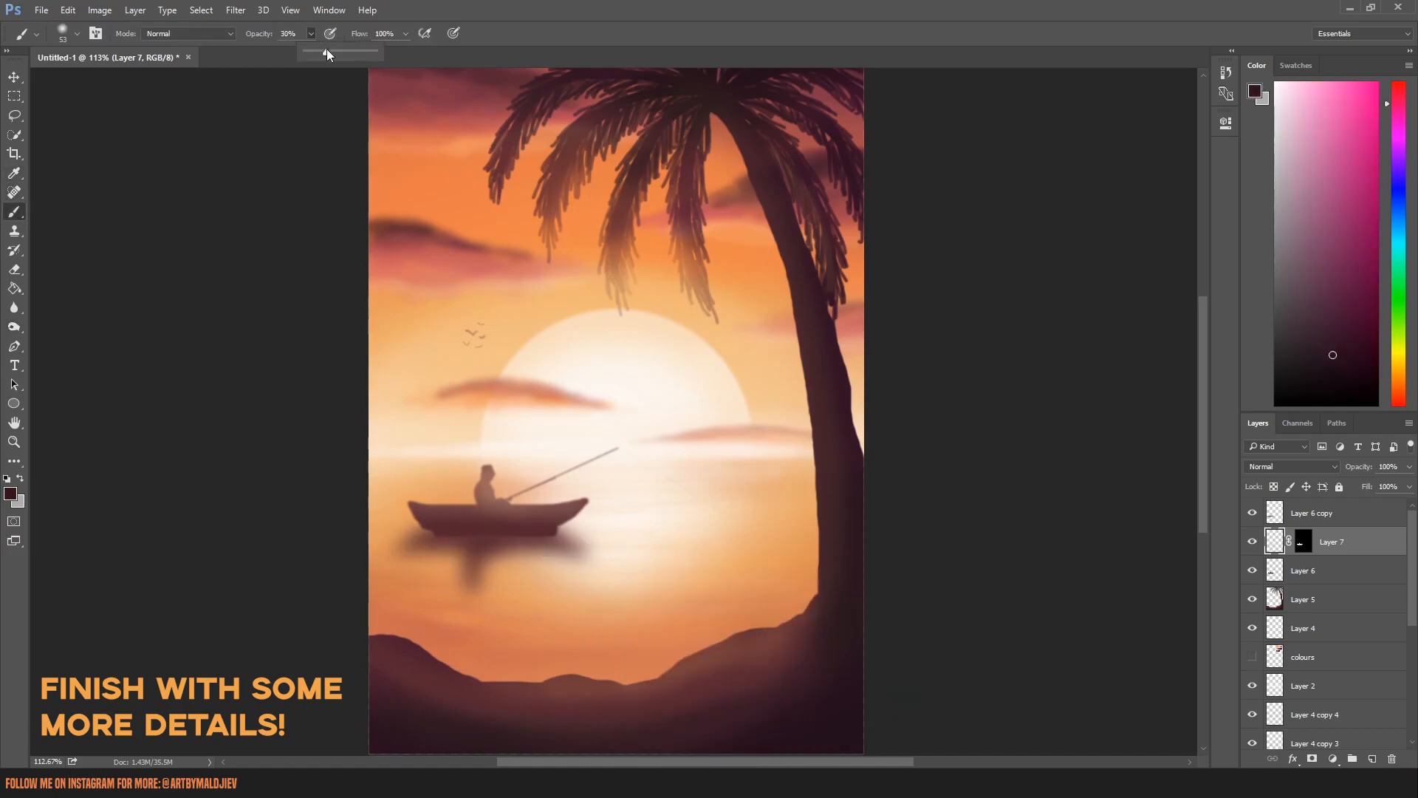
{"action": "key", "text": "alt+bracketleft"}
{"action": "right_click", "coordinate": [519, 539]}
{"action": "left_click", "coordinate": [548, 541]}
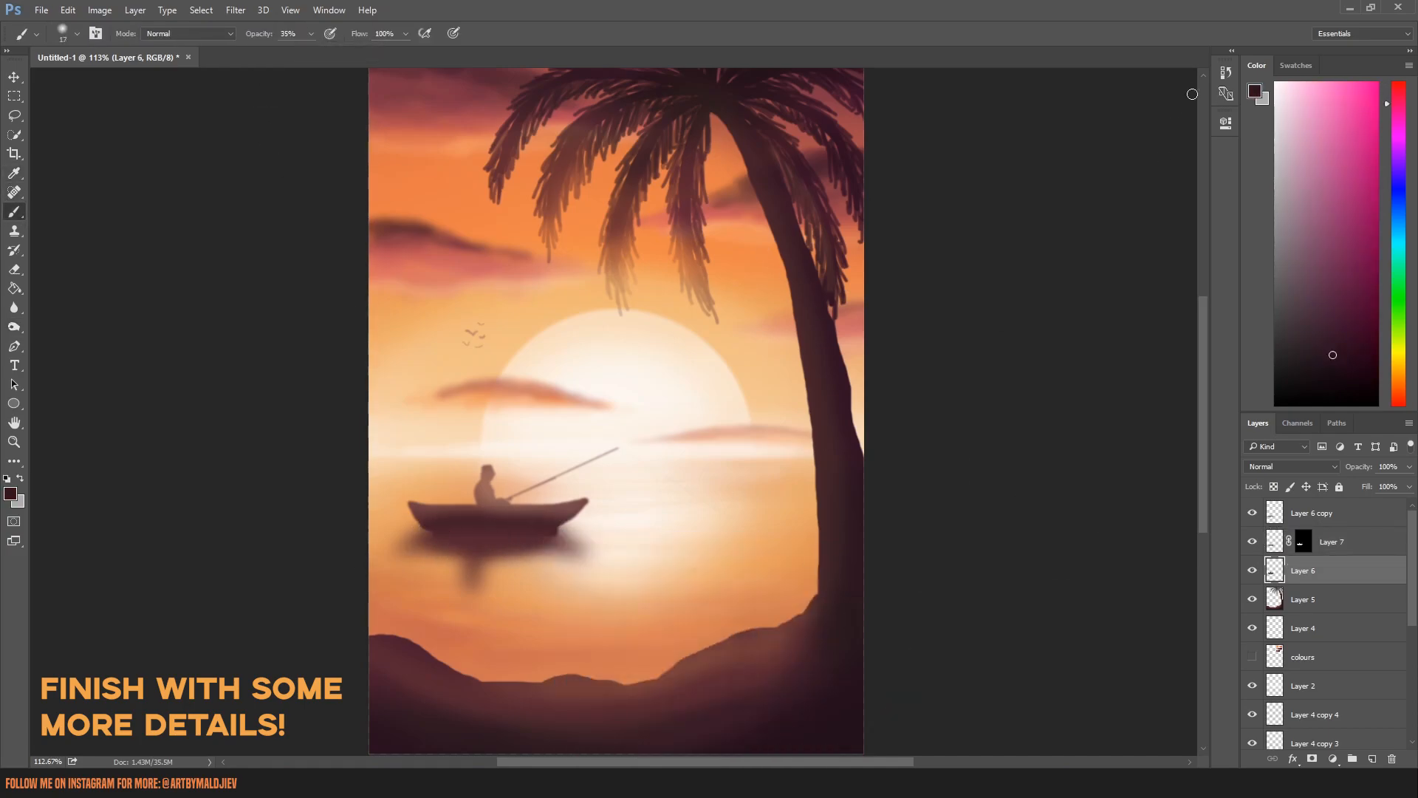
Undo the dark purple strokes along the hull's underside.
{"action": "key", "text": "ctrl+alt+z"}
{"action": "key", "text": "ctrl+alt+z"}
{"action": "key", "text": "ctrl+alt+z"}
{"action": "key", "text": "ctrl+alt+z"}
{"action": "key", "text": "ctrl+alt+z"}
Retouch the hull's underside with maroon sampled from the boat and return to the masked highlight layer to darken the fisherman.
{"action": "mouse_move", "coordinate": [454, 541]}
{"action": "left_mouse_down"}
{"action": "mouse_move", "coordinate": [550, 545]}
{"action": "mouse_move", "coordinate": [516, 538]}
{"action": "left_mouse_up"}
{"action": "left_click", "coordinate": [459, 544], "text": "alt"}
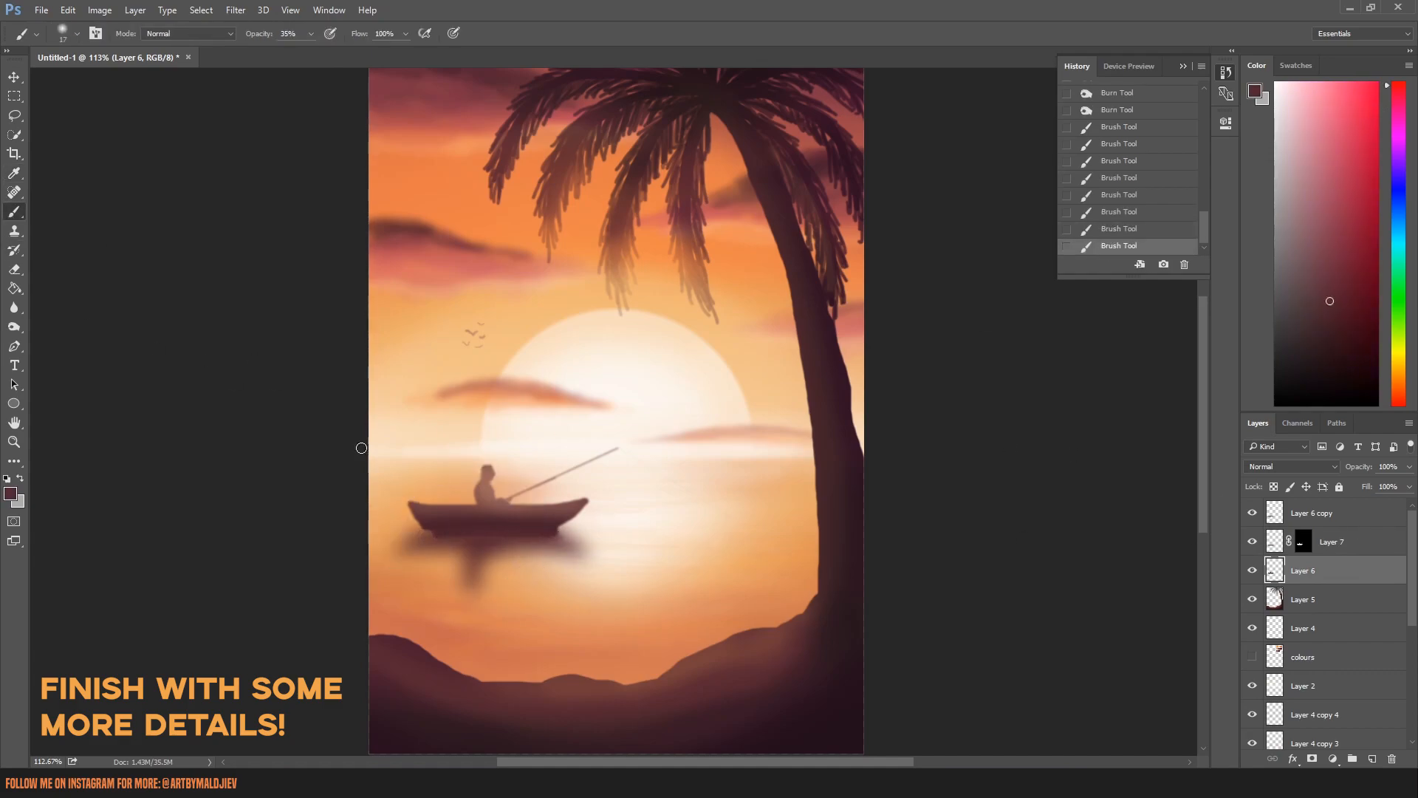
{"action": "key", "text": "alt+bracketright"}
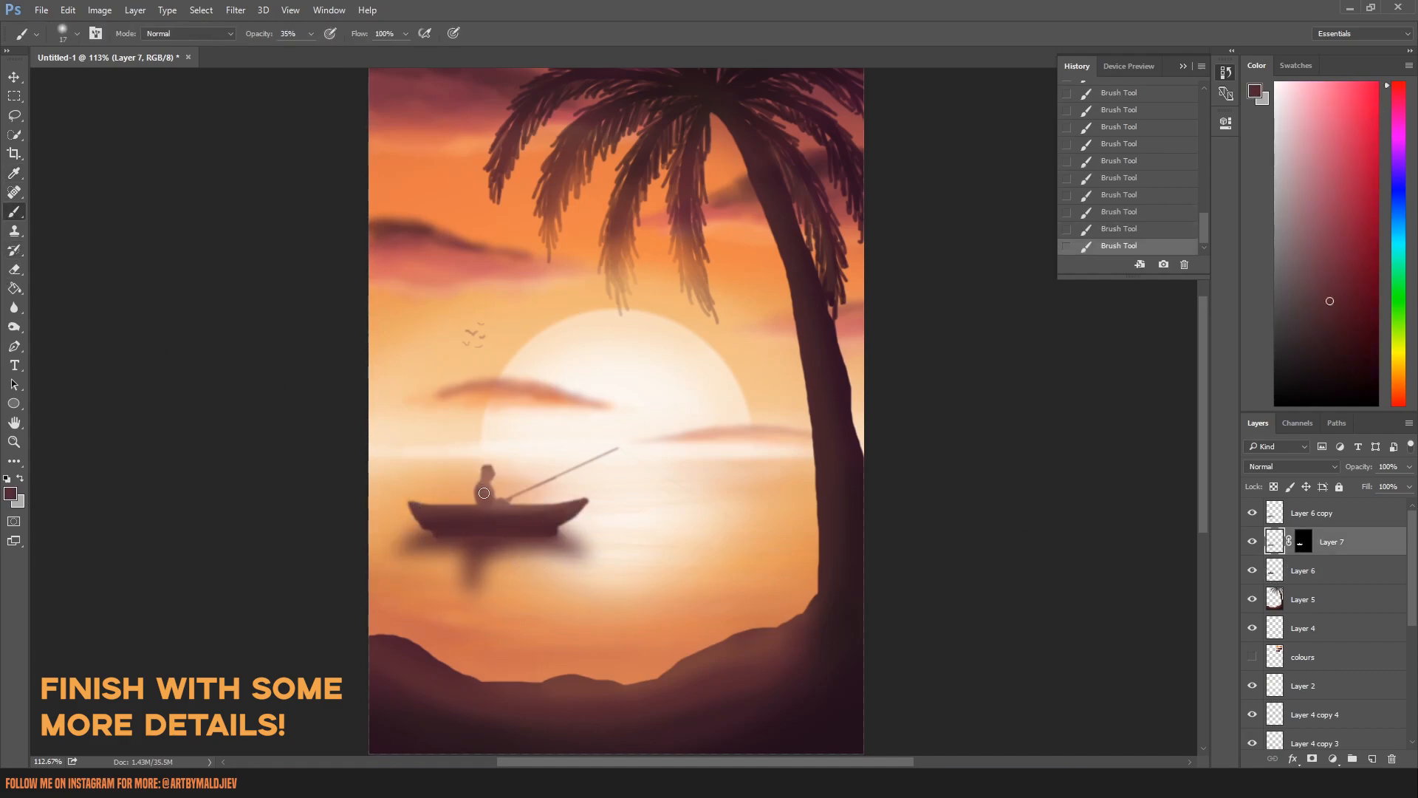
Lighten the tip of the boat's bow facing the sun with the Dodge tool.
{"action": "right_click", "coordinate": [14, 327]}
{"action": "left_click", "coordinate": [59, 327]}
{"action": "mouse_move", "coordinate": [587, 504]}
{"action": "left_mouse_down"}
{"action": "mouse_move", "coordinate": [565, 516]}
{"action": "mouse_move", "coordinate": [584, 502]}
{"action": "left_mouse_up"}
{"action": "right_click", "coordinate": [674, 490]}
Fade the bow tip and the fishing rod's end on the boat layer with a soft Eraser at 68% opacity.
{"action": "left_click", "coordinate": [1303, 570]}
{"action": "key", "text": "e"}
{"action": "key", "text": "ctrl+alt+z"}
{"action": "key", "text": "ctrl+alt+z"}
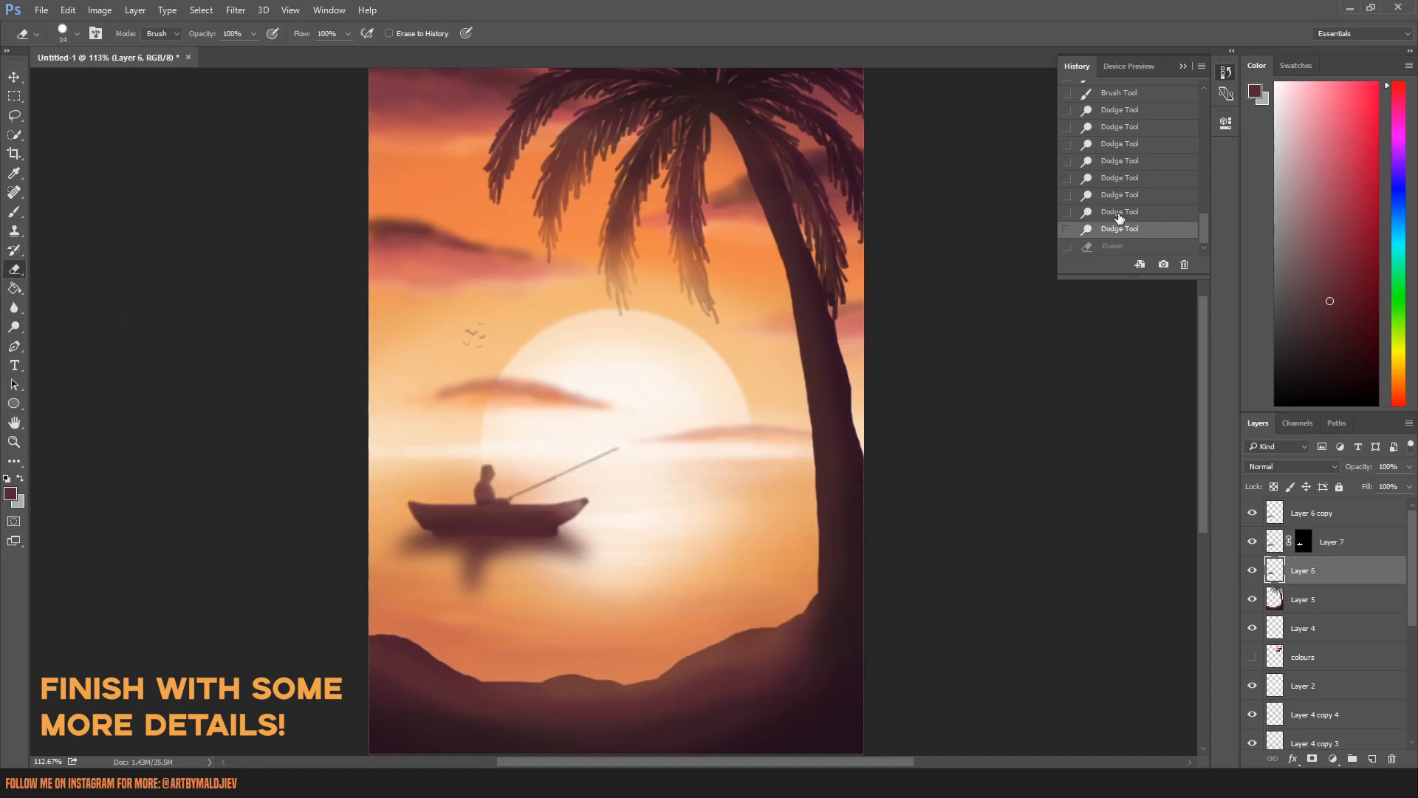
{"action": "right_click", "coordinate": [653, 515]}
{"action": "left_click", "coordinate": [700, 614]}
{"action": "left_click", "coordinate": [254, 33]}
{"action": "left_click_drag", "start_coordinate": [254, 54], "coordinate": [232, 54]}
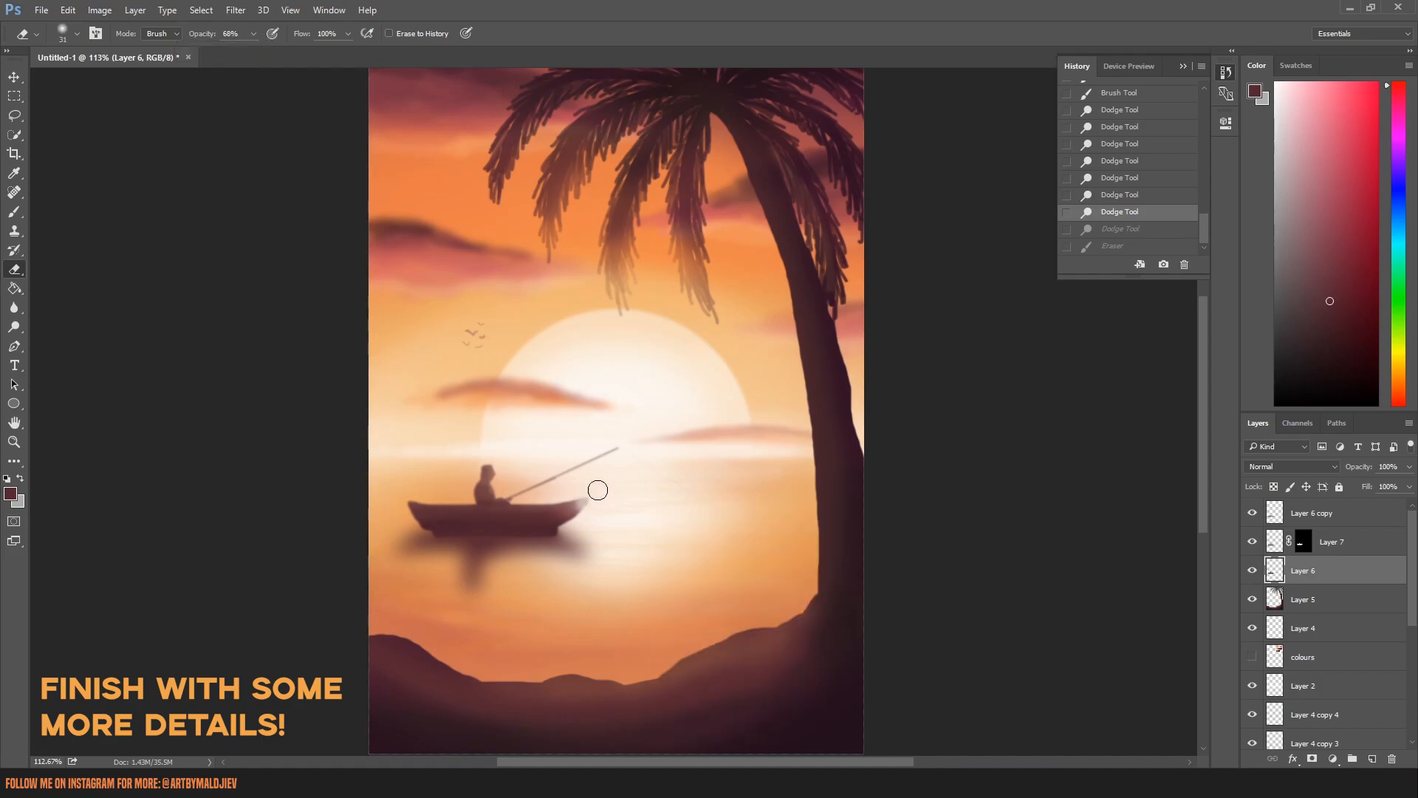
{"action": "left_click_drag", "start_coordinate": [589, 498], "coordinate": [585, 503]}
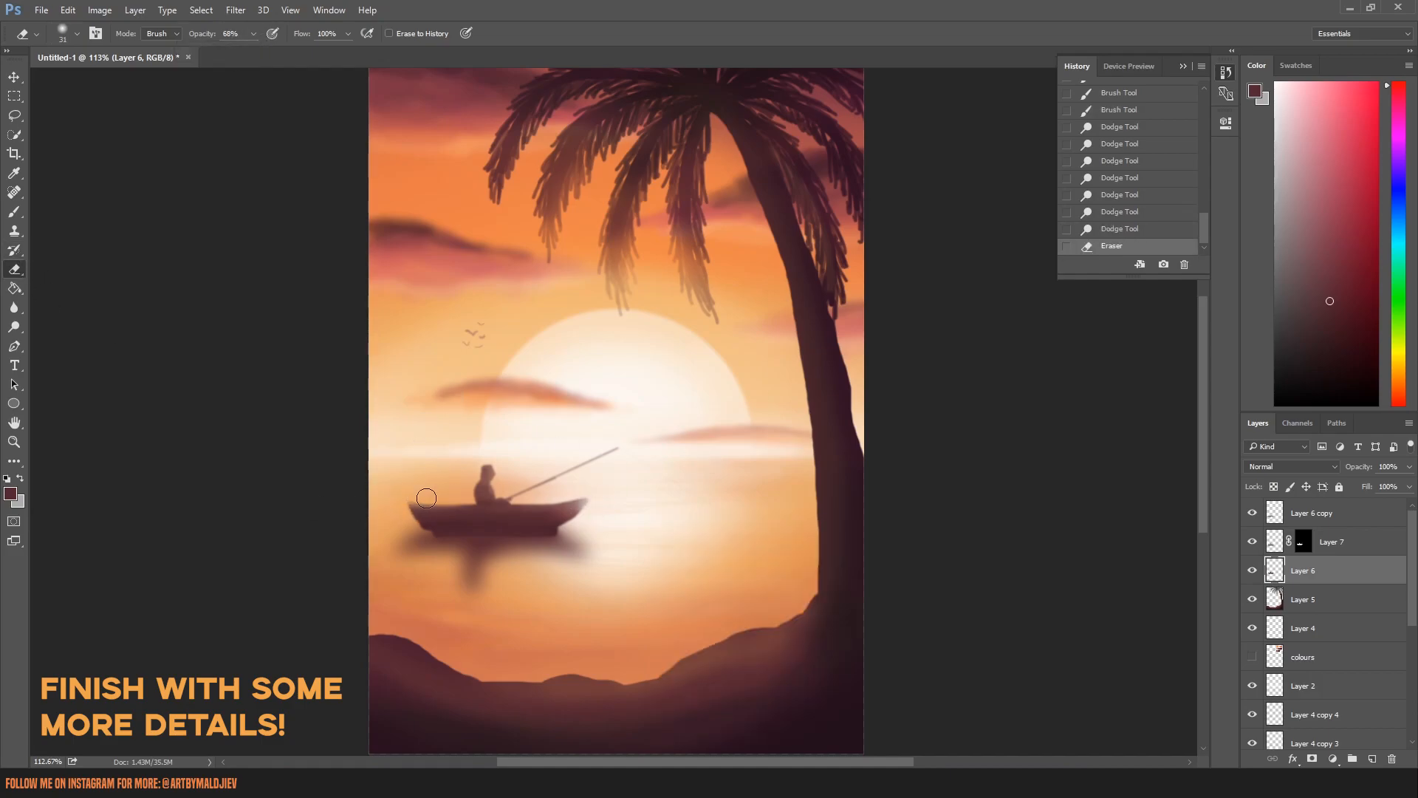
{"action": "left_click_drag", "start_coordinate": [615, 449], "coordinate": [560, 473]}
Close the History display and view the whole painting.
{"action": "right_click", "coordinate": [1227, 88]}
{"action": "left_click", "coordinate": [1062, 141]}
{"action": "left_click", "coordinate": [14, 442]}
{"action": "left_click_drag", "start_coordinate": [787, 451], "coordinate": [749, 446]}
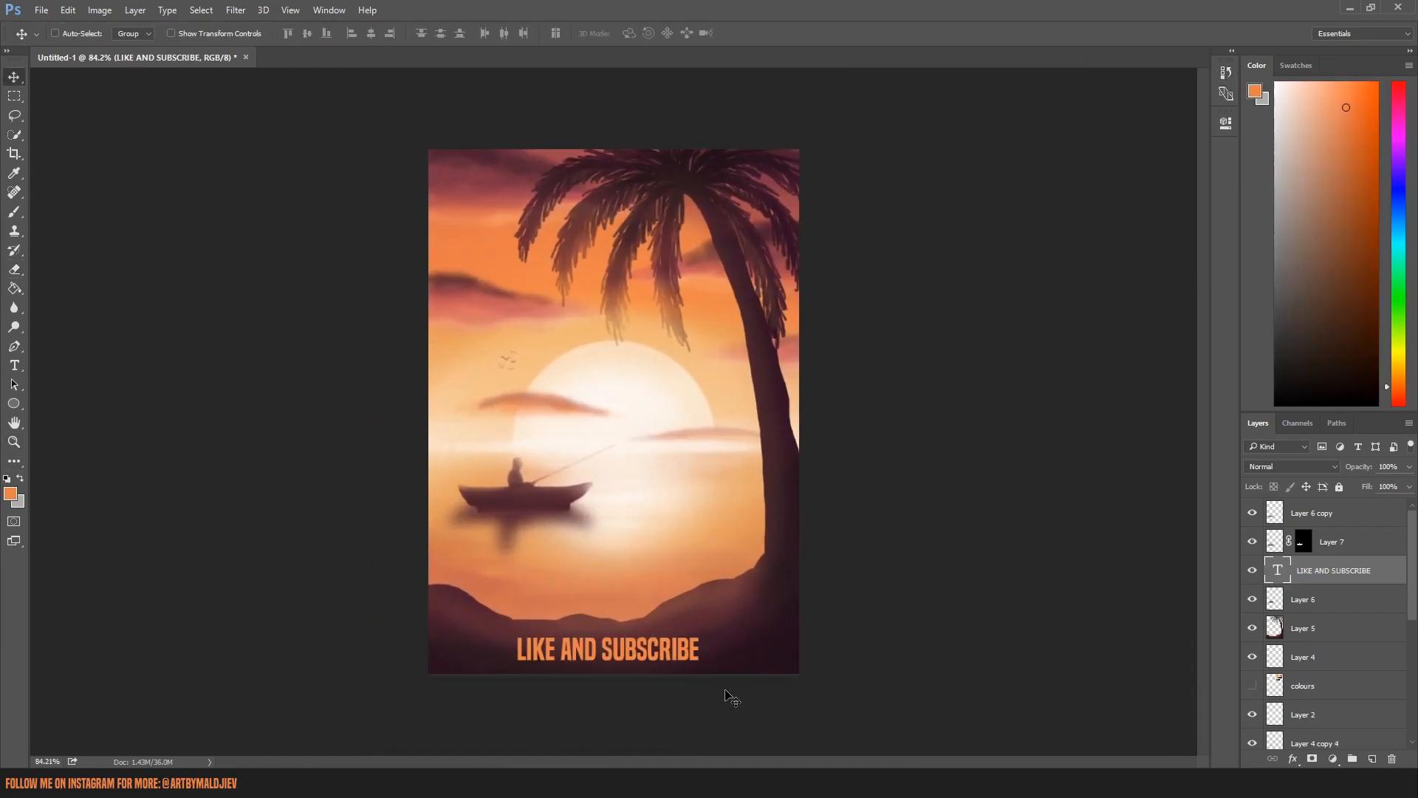